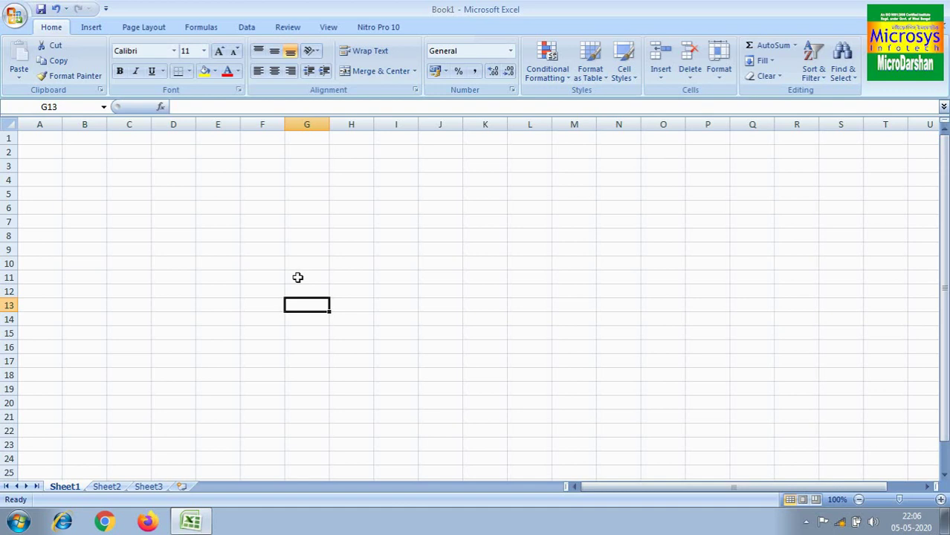
Enter the title "Employee salary Sheet" in cell G6.
{"action": "left_click", "coordinate": [275, 207]}
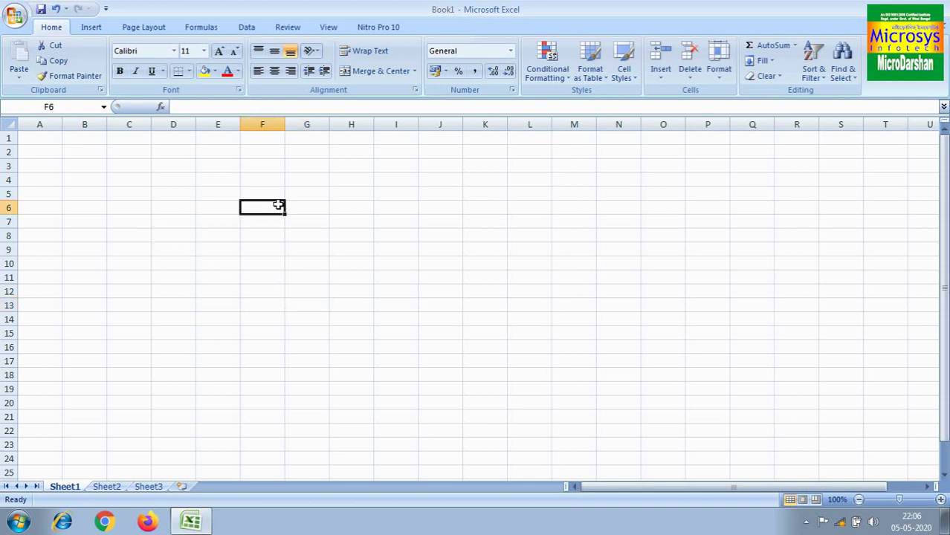
{"action": "left_click", "coordinate": [319, 211]}
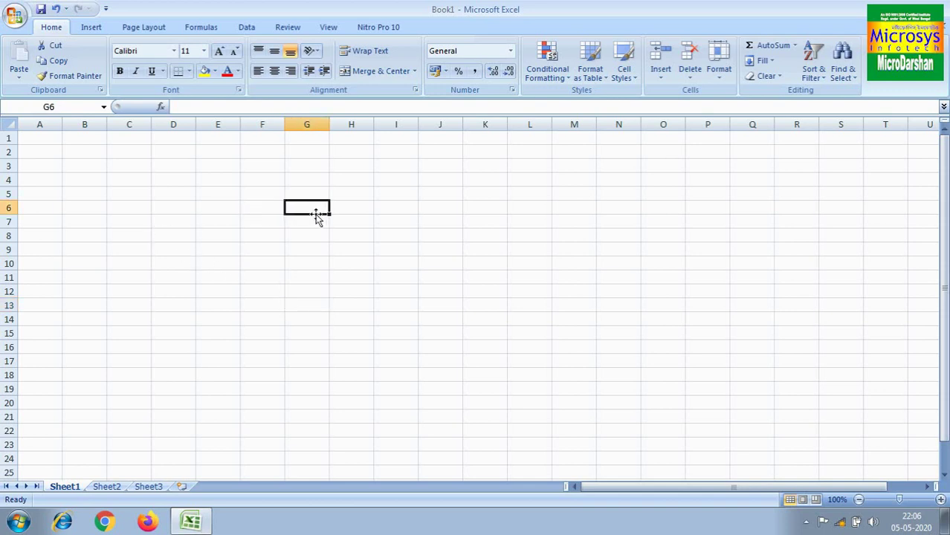
{"action": "type", "text": "Emplo"}
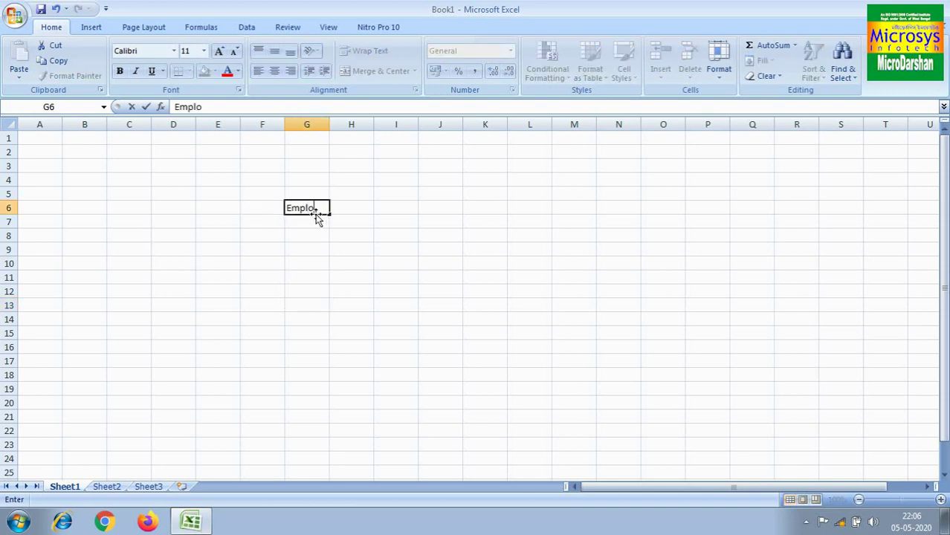
{"action": "type", "text": "yee salary She"}
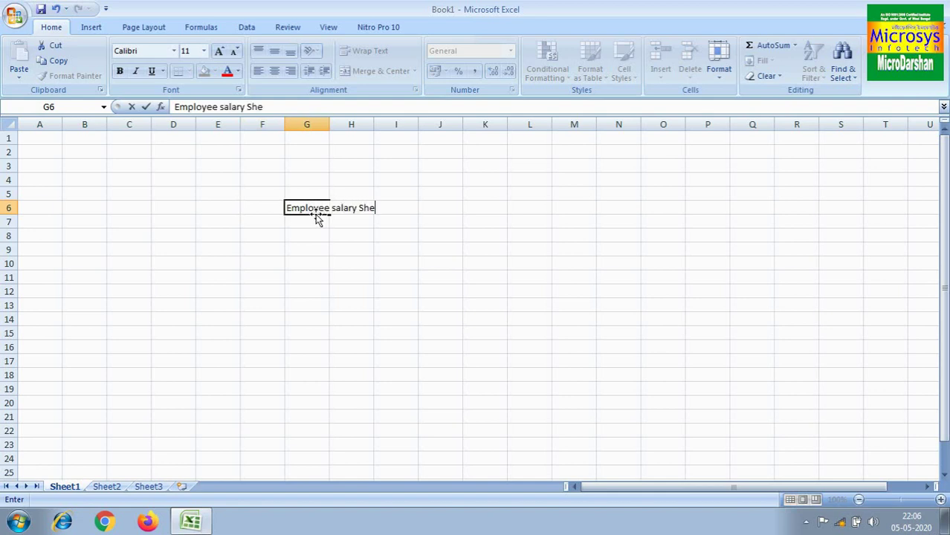
{"action": "type", "text": "et"}
{"action": "left_click", "coordinate": [383, 272]}
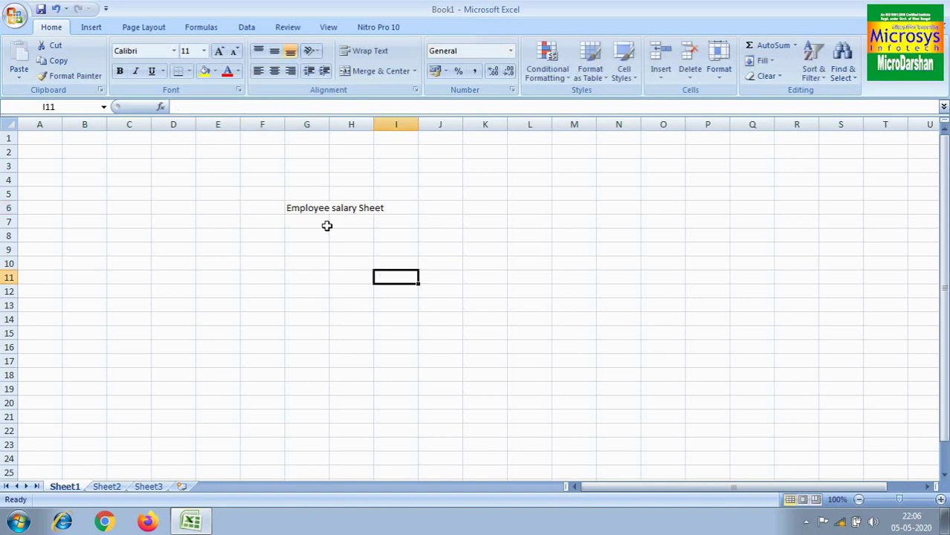
Merge and center the title across G6:K7, align it vertically to the middle and enlarge its font.
{"action": "left_click_drag", "start_coordinate": [321, 211], "coordinate": [502, 218]}
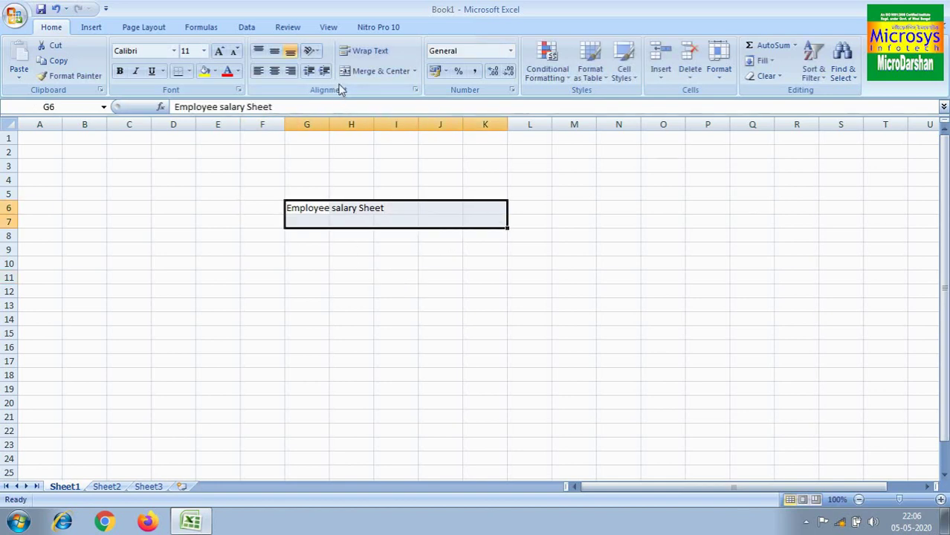
{"action": "left_click", "coordinate": [379, 70]}
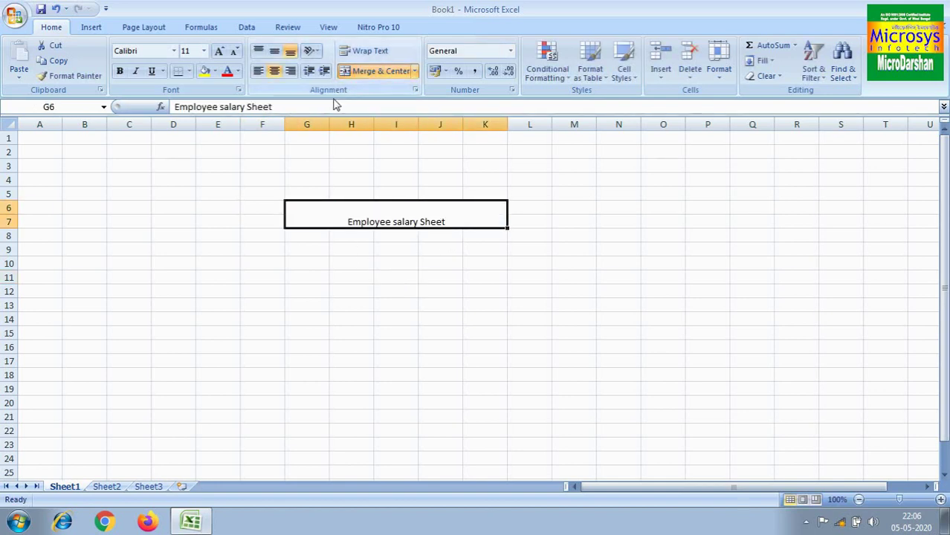
{"action": "left_click", "coordinate": [274, 52]}
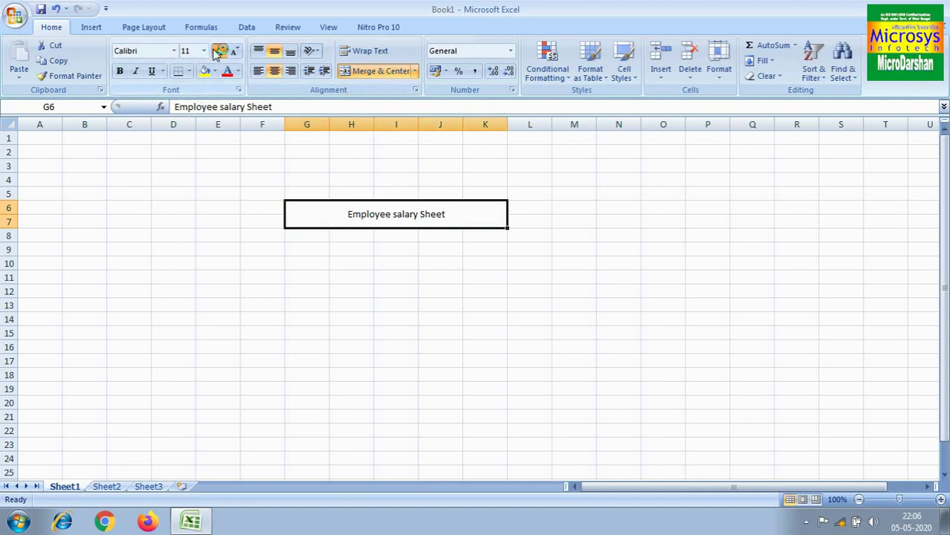
{"action": "left_click", "coordinate": [218, 52]}
{"action": "left_click", "coordinate": [318, 263]}
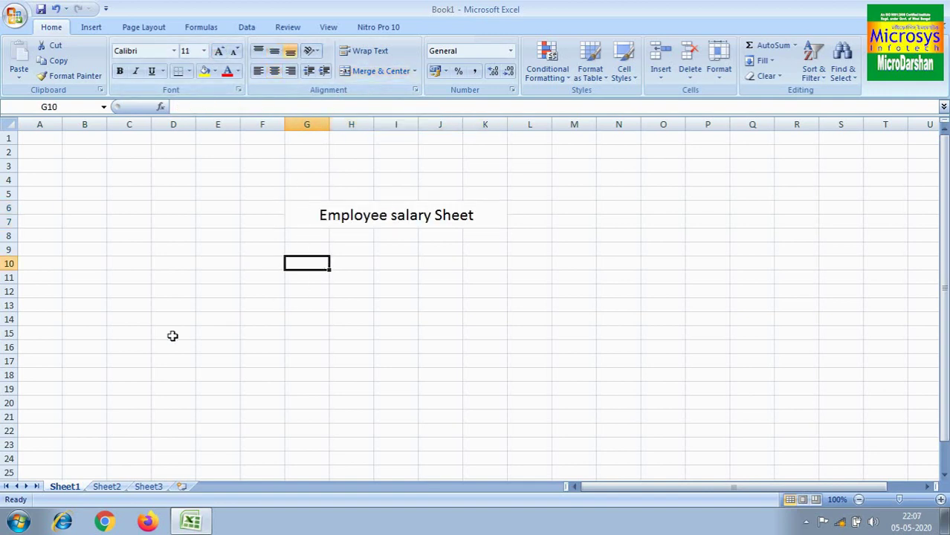
Enter the column header "Sl No." in cell C8.
{"action": "left_click", "coordinate": [123, 234]}
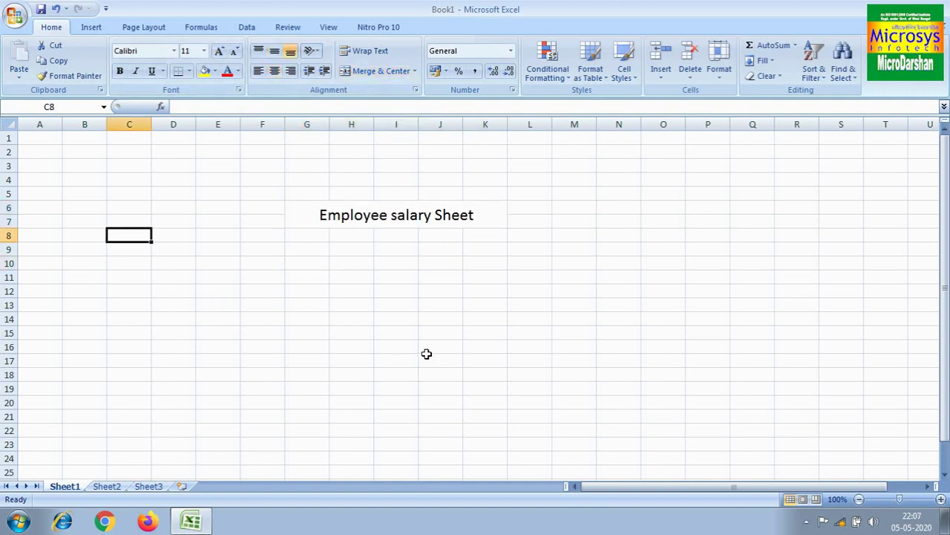
{"action": "type", "text": "Sl N"}
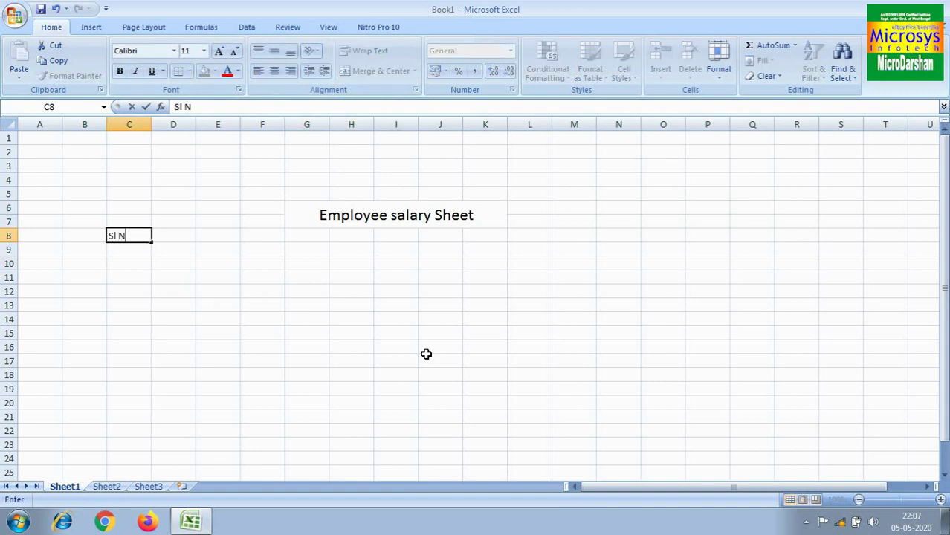
{"action": "type", "text": "o."}
{"action": "left_click", "coordinate": [262, 329]}
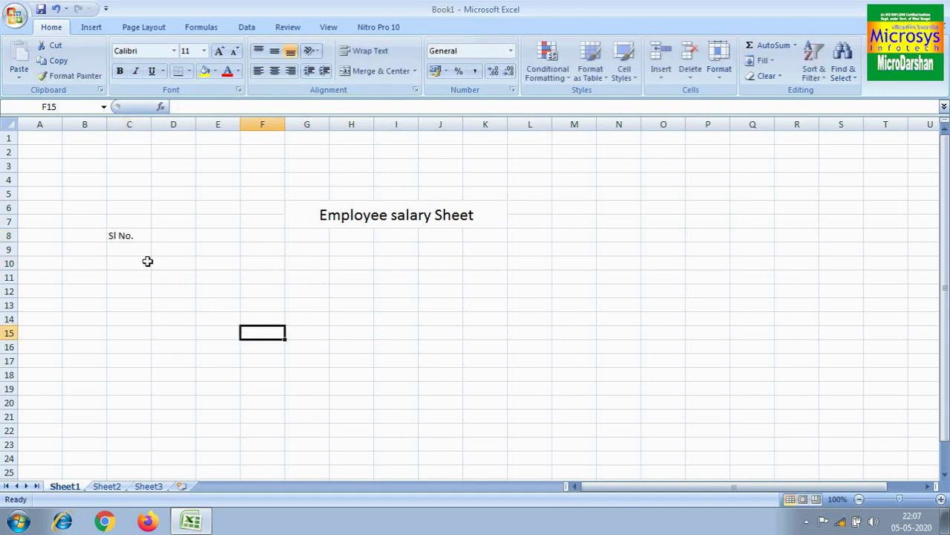
Enter the serial numbers 1, 2, 3 and 4 in cells C9 to C12.
{"action": "left_click", "coordinate": [138, 248]}
{"action": "type", "text": "1"}
{"action": "key", "text": "Return"}
{"action": "type", "text": "2"}
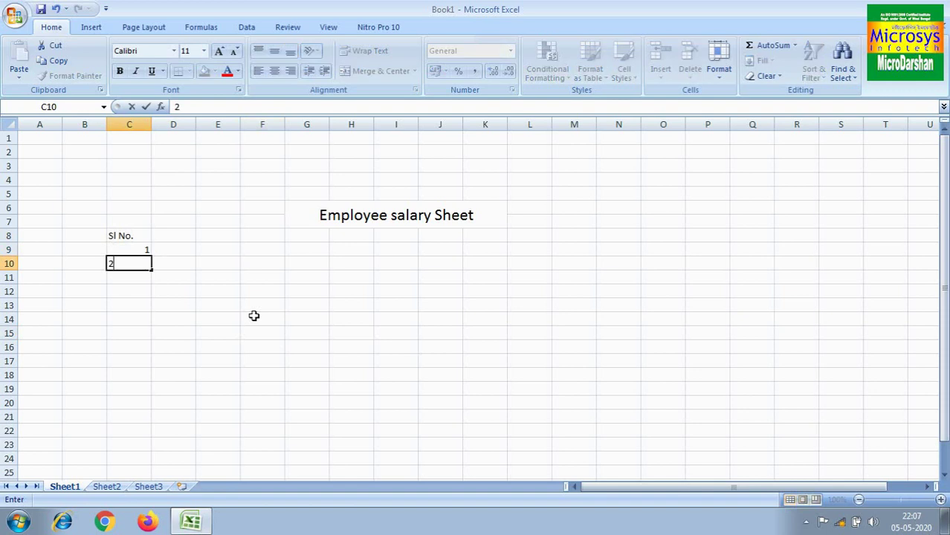
{"action": "key", "text": "Return"}
{"action": "type", "text": "3"}
{"action": "key", "text": "Return"}
{"action": "type", "text": "4"}
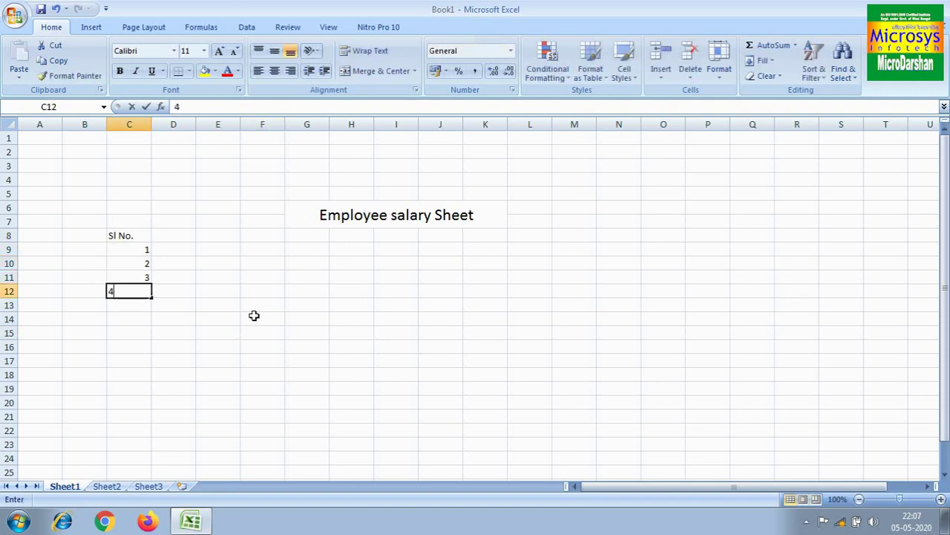
{"action": "left_click", "coordinate": [116, 361]}
Center the contents of the table range C8:L12 both horizontally and vertically.
{"action": "left_click_drag", "start_coordinate": [125, 236], "coordinate": [550, 295]}
{"action": "left_click", "coordinate": [274, 71]}
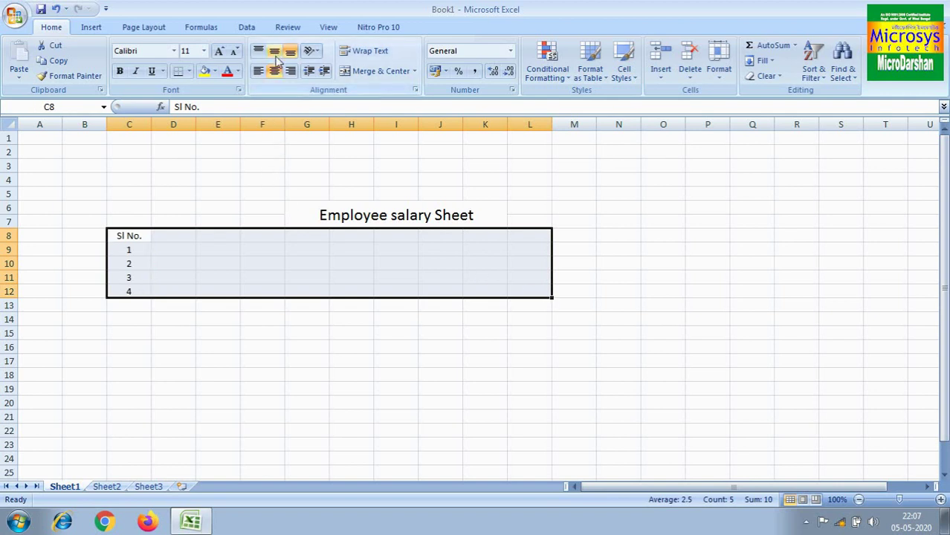
{"action": "left_click", "coordinate": [275, 51]}
Enter the header "Employee id" in cell D8, with "id" on a second line.
{"action": "left_click", "coordinate": [178, 234]}
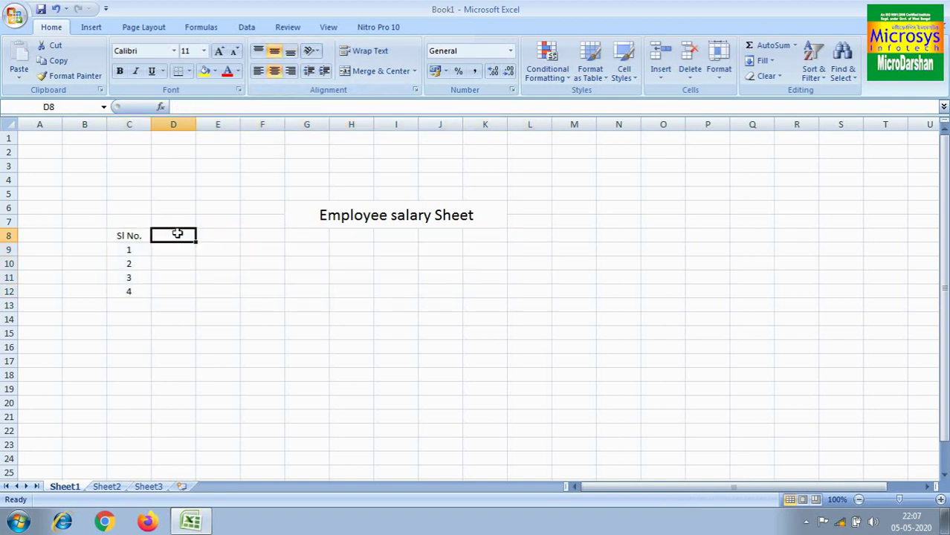
{"action": "left_click", "coordinate": [126, 235]}
{"action": "left_click", "coordinate": [173, 233]}
{"action": "type", "text": "Em"}
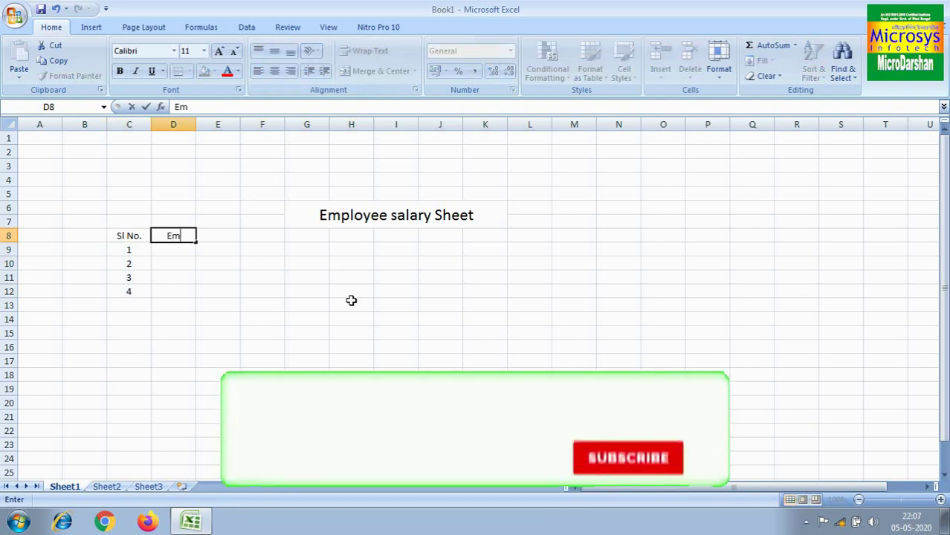
{"action": "type", "text": "ployee"}
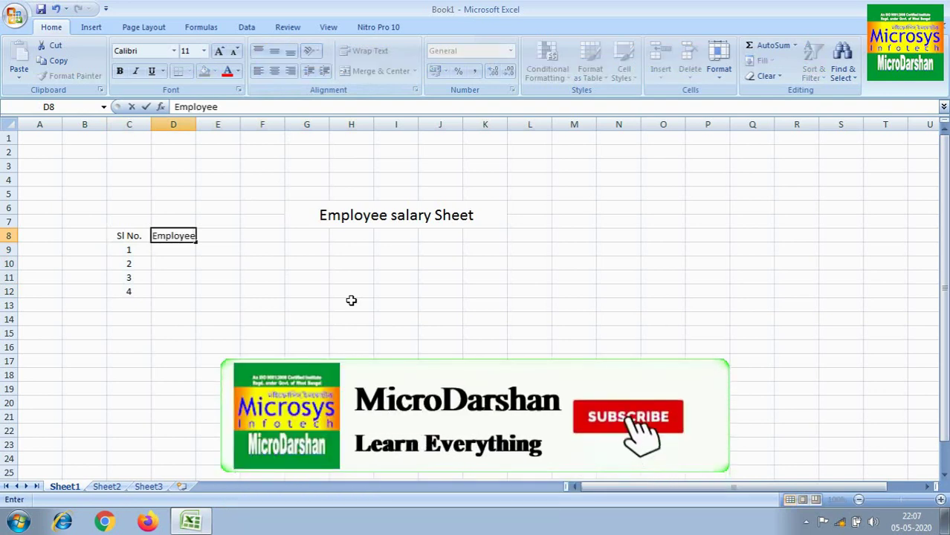
{"action": "key", "text": "Return"}
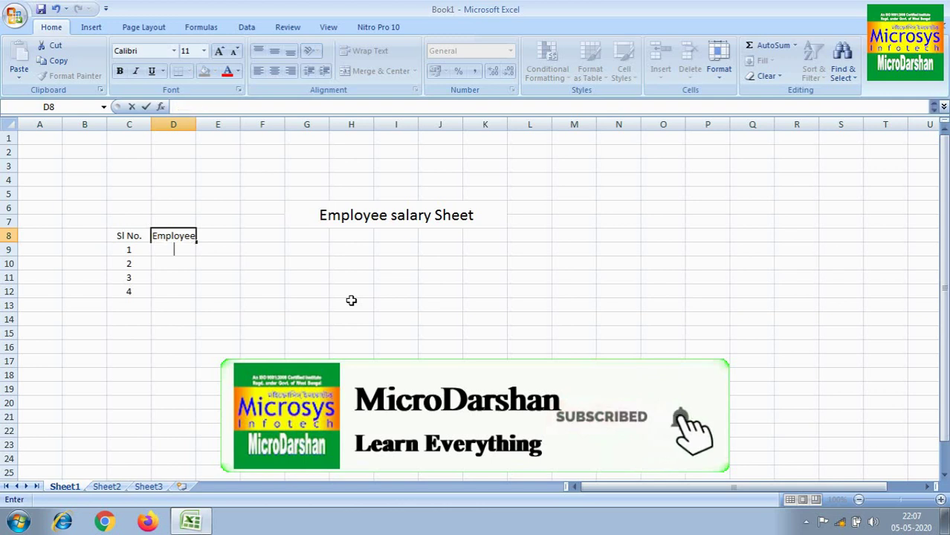
{"action": "type", "text": "id"}
{"action": "left_click", "coordinate": [287, 308]}
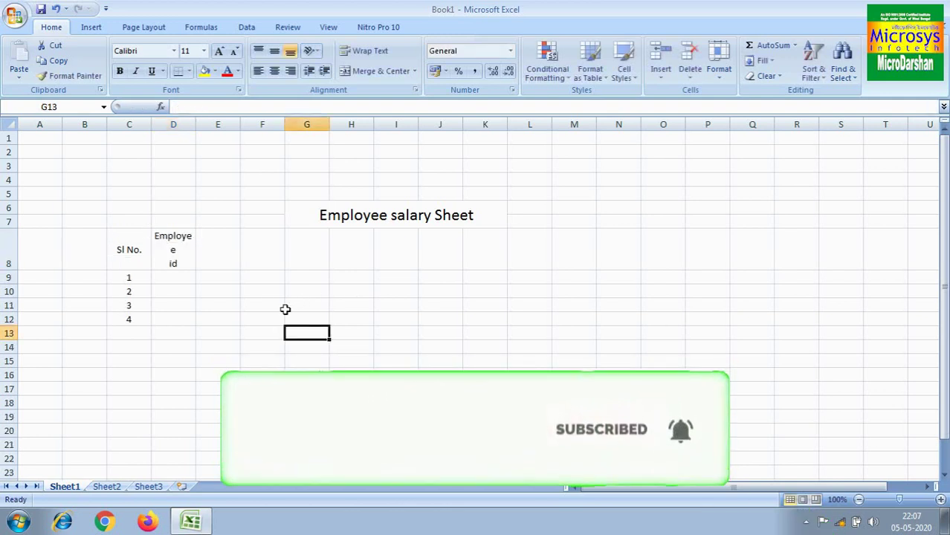
Widen column D so "Employee" fits on one line, and reduce the height of row 8 to two lines.
{"action": "left_click_drag", "start_coordinate": [196, 124], "coordinate": [211, 124]}
{"action": "left_click", "coordinate": [182, 290]}
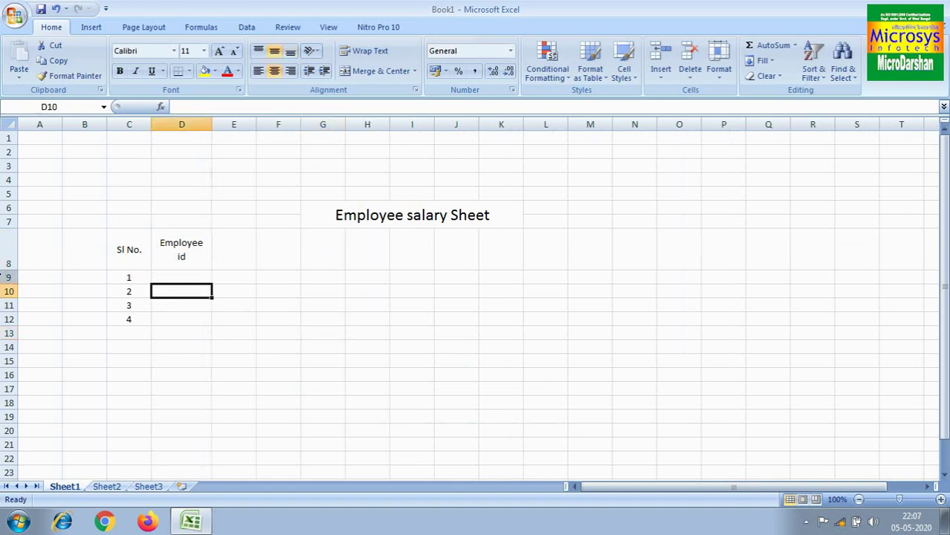
{"action": "left_click_drag", "start_coordinate": [9, 271], "coordinate": [9, 256]}
Enter 101 as the first employee id in cell D9.
{"action": "left_click", "coordinate": [181, 262]}
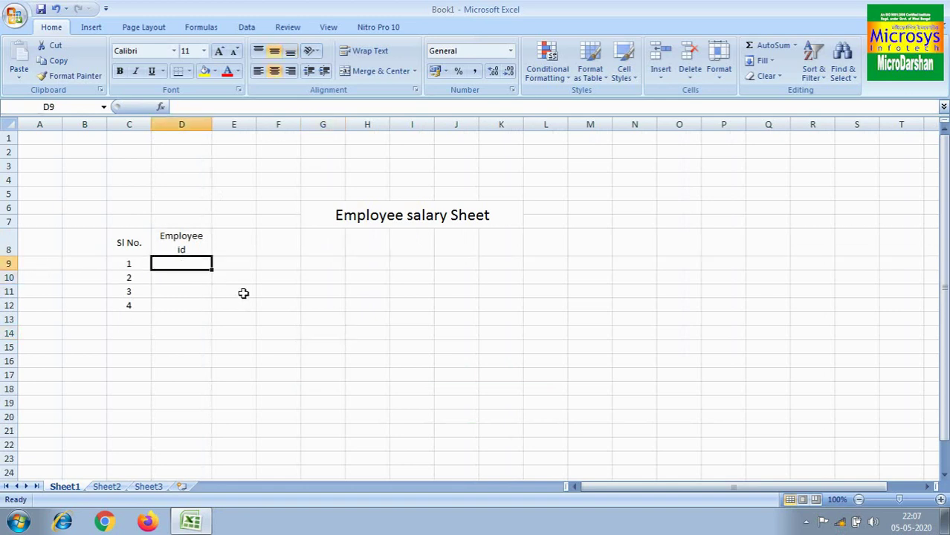
{"action": "type", "text": "101"}
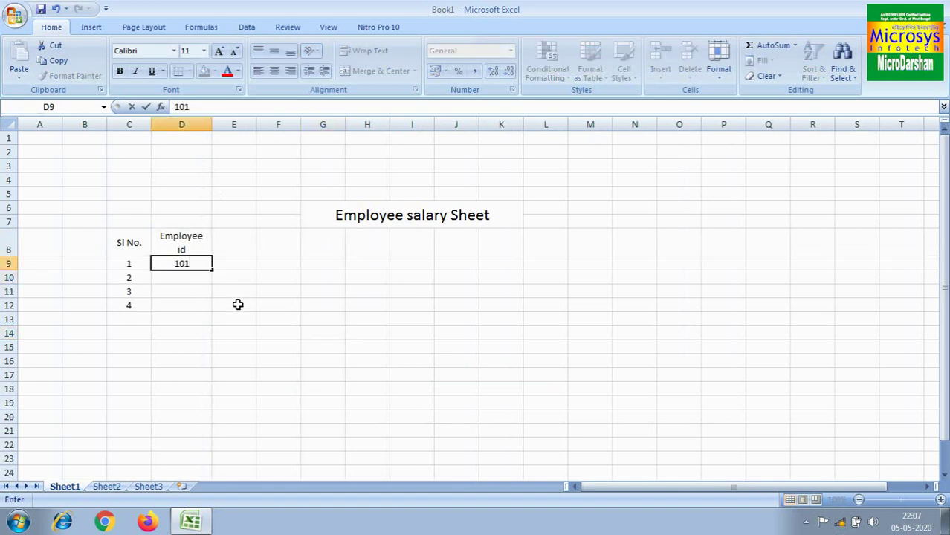
{"action": "left_click", "coordinate": [239, 303]}
Try to fill the employee ids from D9 down to D12.
{"action": "left_click", "coordinate": [193, 262]}
{"action": "left_click_drag", "start_coordinate": [212, 270], "coordinate": [218, 313]}
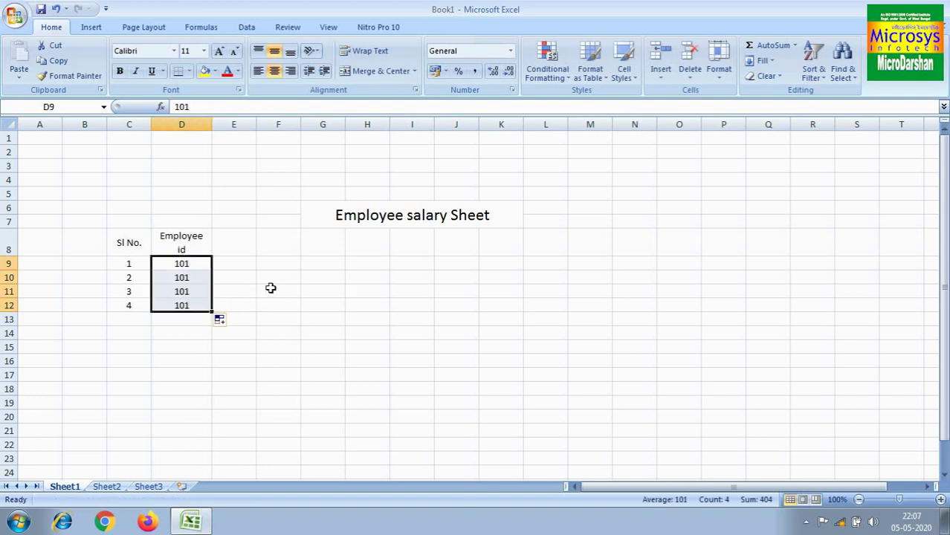
{"action": "left_click", "coordinate": [271, 289]}
Fill the employee ids from D9 down to D12 as an increasing series from 101 to 104.
{"action": "left_click", "coordinate": [198, 269]}
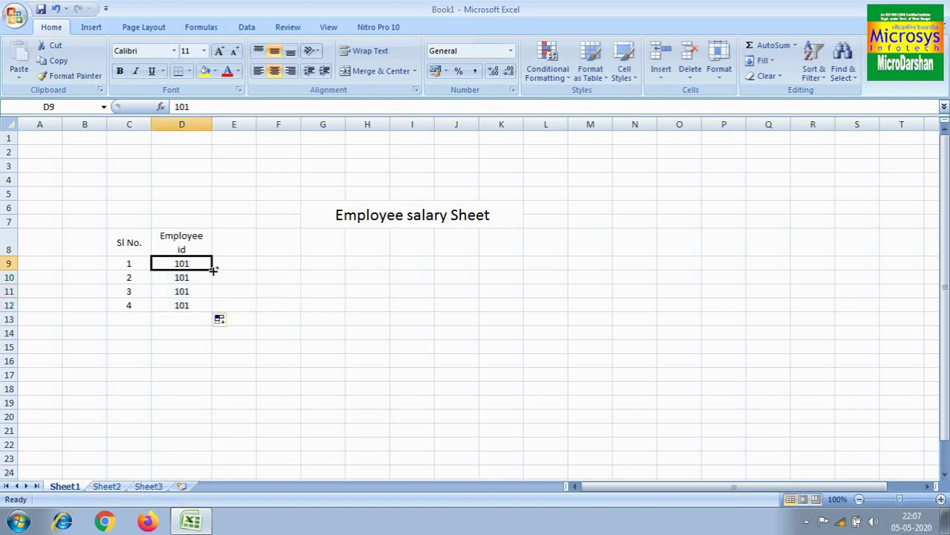
{"action": "left_click_drag", "start_coordinate": [212, 270], "coordinate": [214, 309]}
{"action": "left_click", "coordinate": [262, 294]}
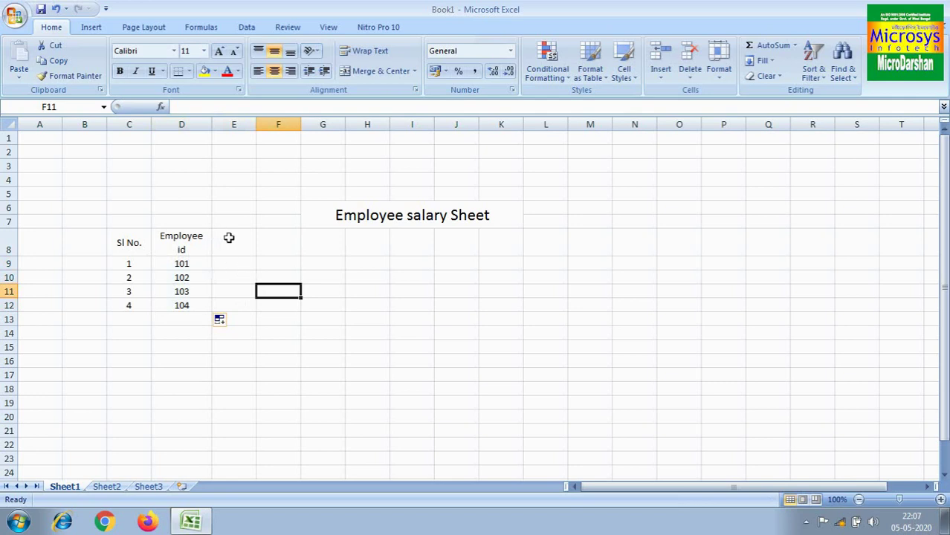
Enter the header "Employee Name" in cell E8 and autofit the width of column E.
{"action": "left_click", "coordinate": [227, 238]}
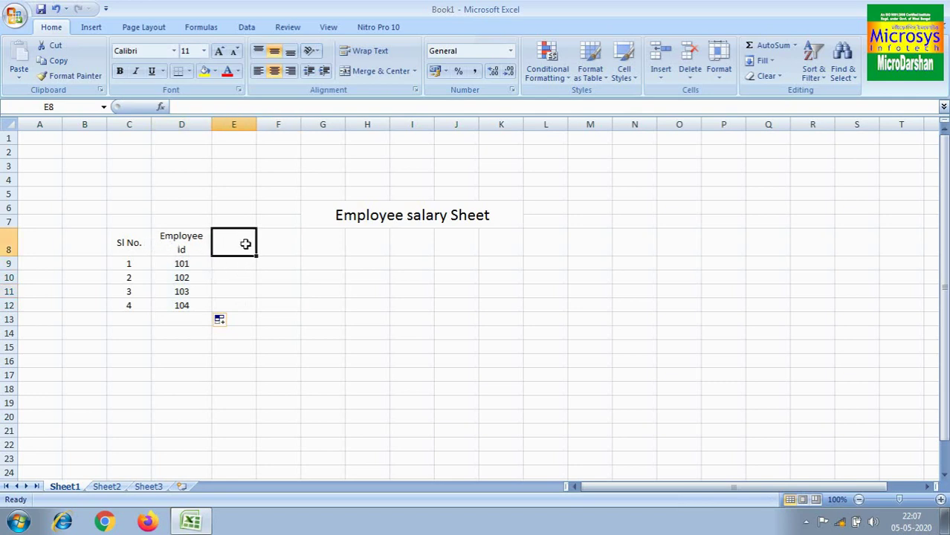
{"action": "type", "text": "Emplo"}
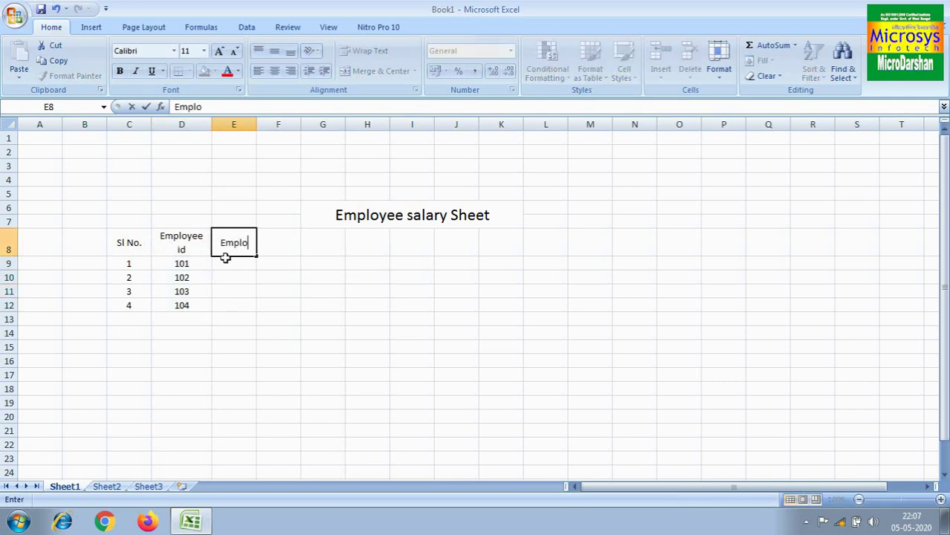
{"action": "type", "text": "yee Name"}
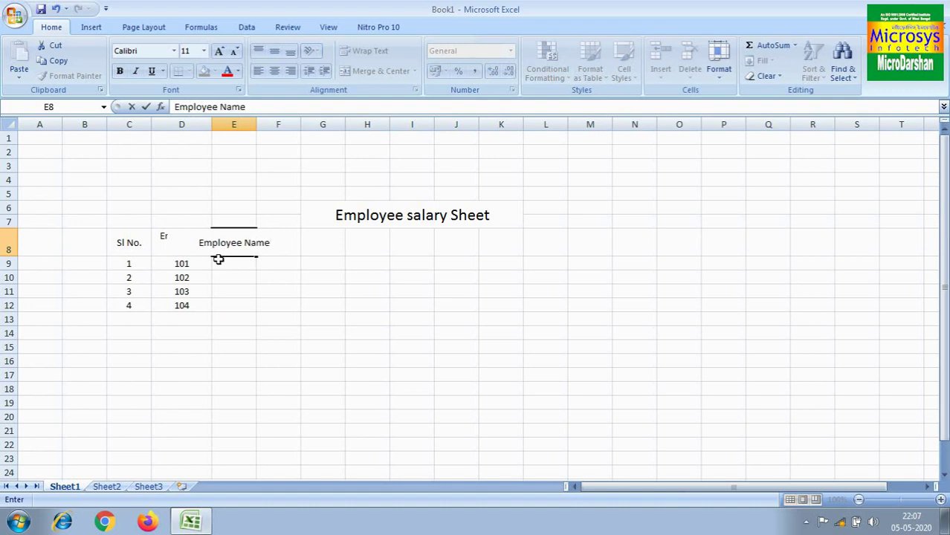
{"action": "left_click", "coordinate": [282, 152]}
{"action": "double_click", "coordinate": [255, 124]}
Enter the employee names abc, def, ghi and jkl in cells E9 to E12.
{"action": "left_click", "coordinate": [266, 270]}
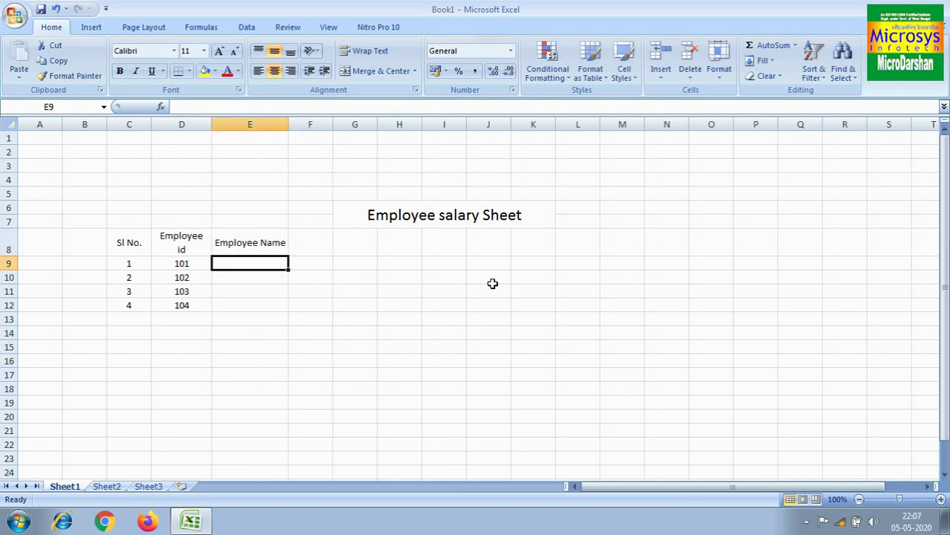
{"action": "type", "text": "a"}
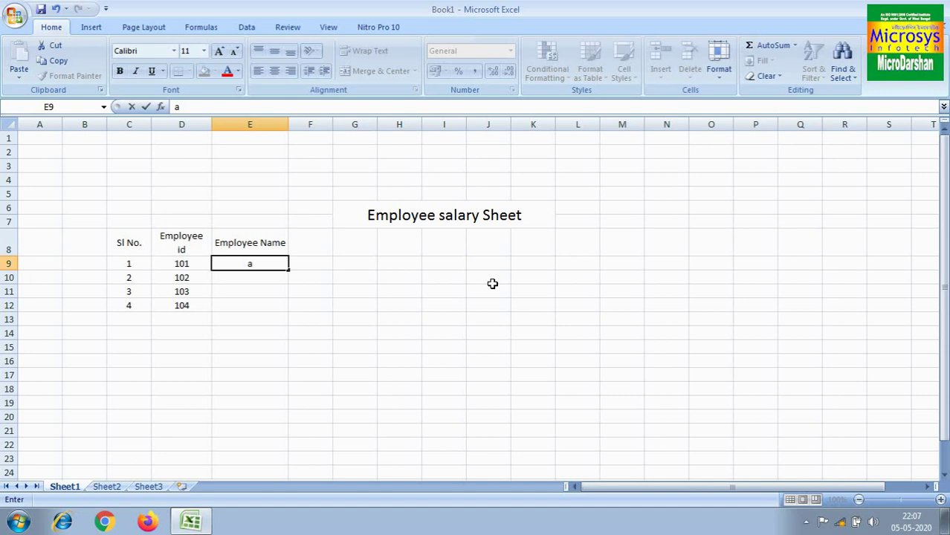
{"action": "type", "text": "bc"}
{"action": "key", "text": "Return"}
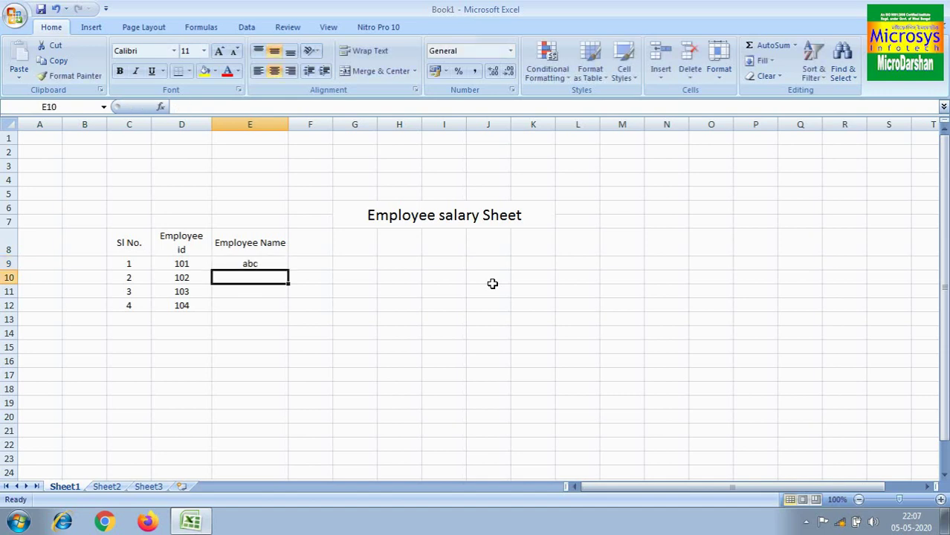
{"action": "type", "text": "def"}
{"action": "key", "text": "Return"}
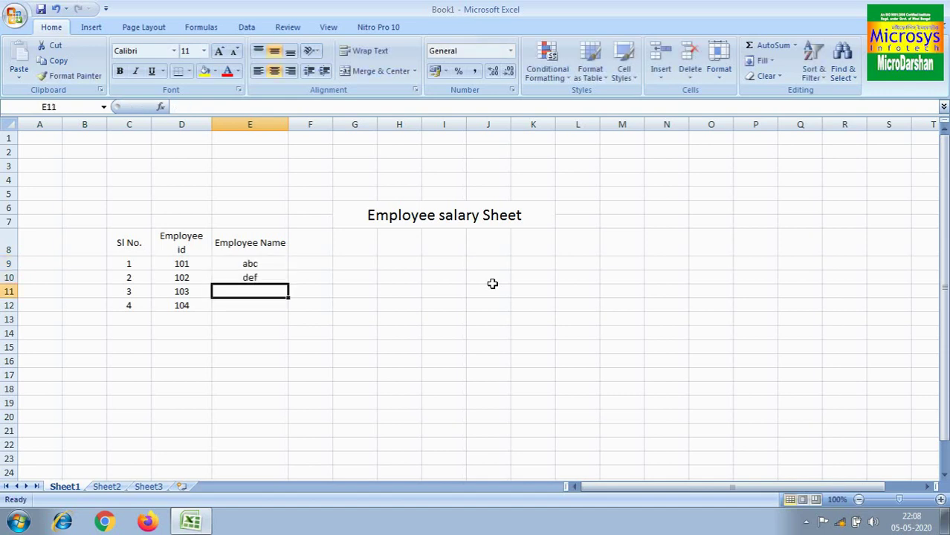
{"action": "type", "text": "ghi"}
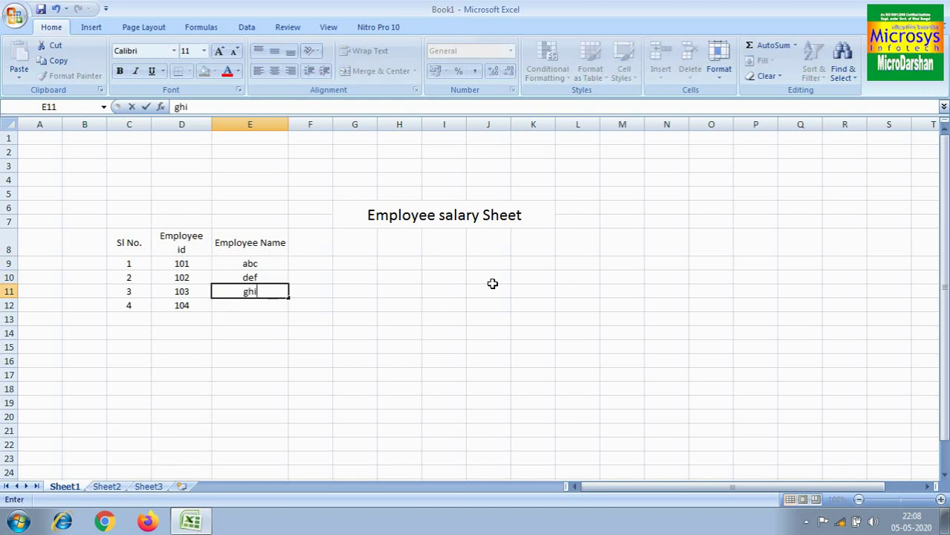
{"action": "key", "text": "Return"}
{"action": "type", "text": "jkl"}
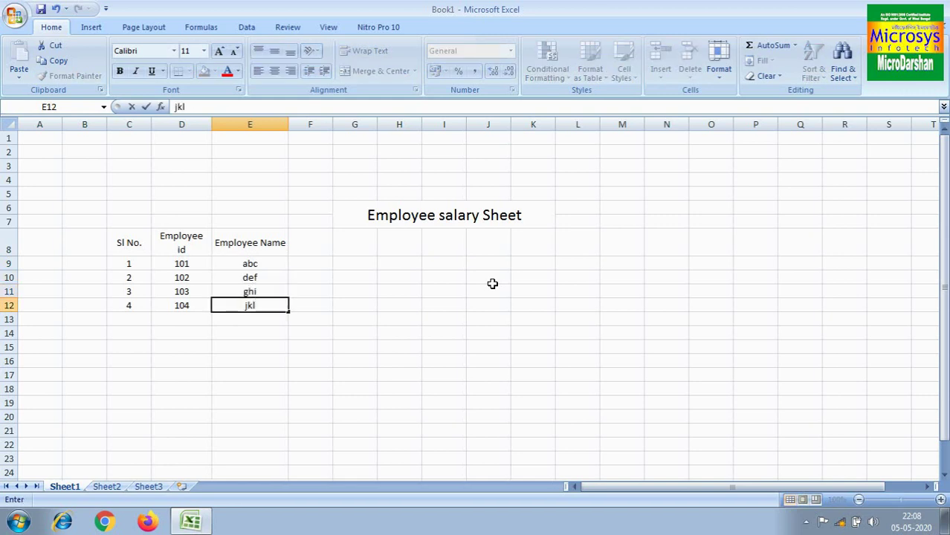
Make the header row cells C8 to L8 bold.
{"action": "key", "text": "Return"}
{"action": "left_click", "coordinate": [320, 250]}
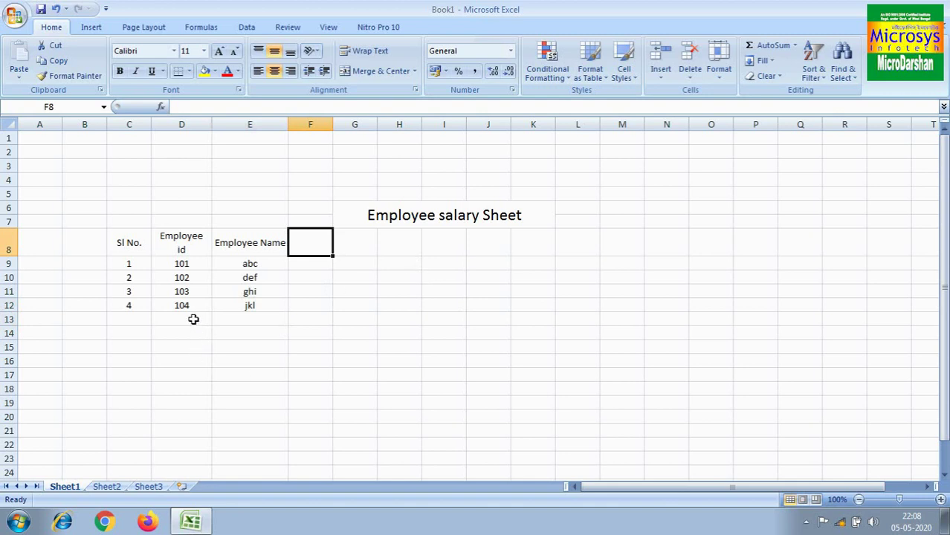
{"action": "left_click_drag", "start_coordinate": [127, 243], "coordinate": [577, 243]}
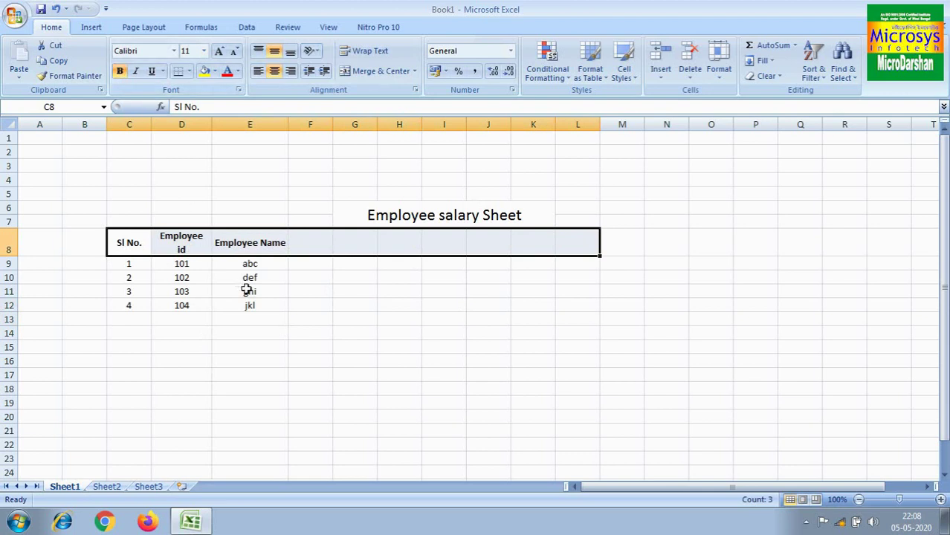
{"action": "left_click", "coordinate": [291, 316]}
{"action": "left_click", "coordinate": [125, 247]}
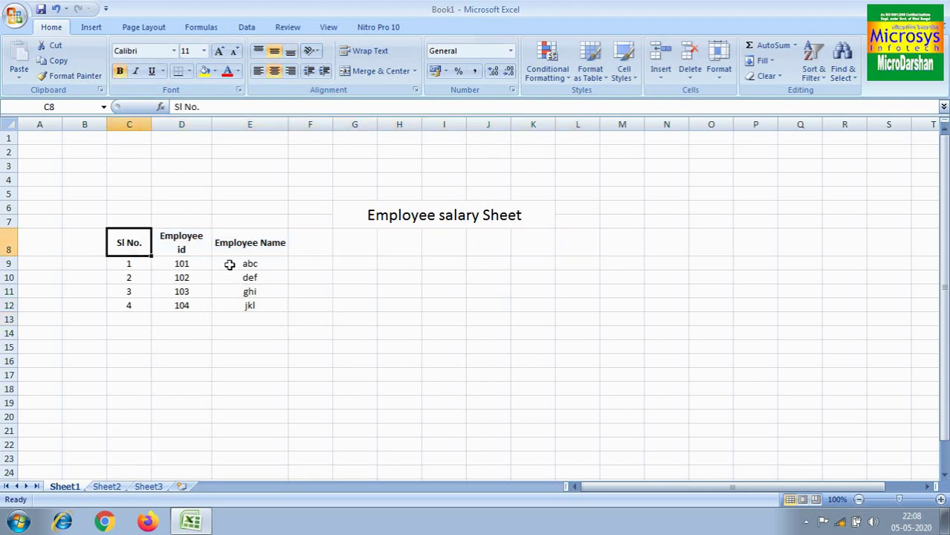
{"action": "left_click", "coordinate": [182, 249]}
{"action": "left_click", "coordinate": [252, 250]}
{"action": "left_click", "coordinate": [275, 267]}
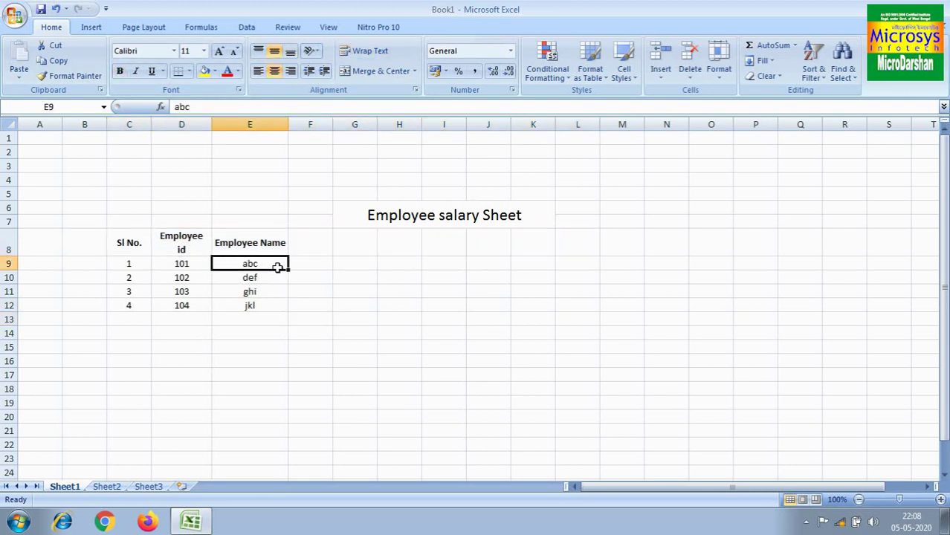
Enter the header "Basic" in cell F8.
{"action": "left_click", "coordinate": [310, 240]}
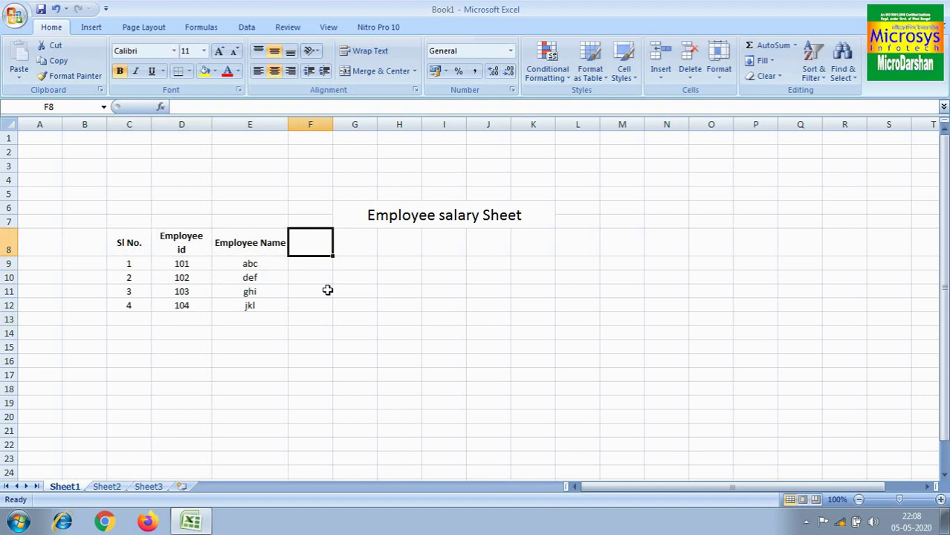
{"action": "type", "text": "Basic"}
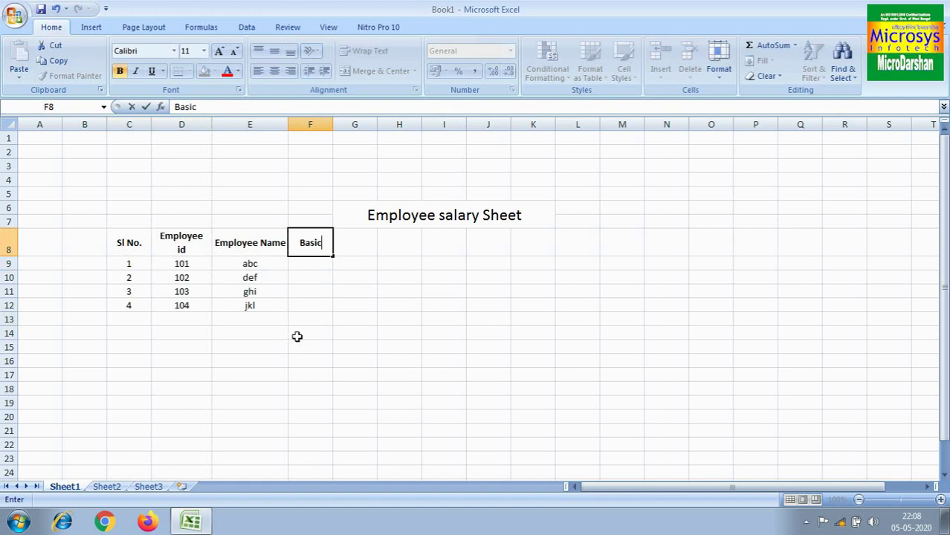
{"action": "left_click", "coordinate": [326, 306]}
{"action": "left_click", "coordinate": [329, 251]}
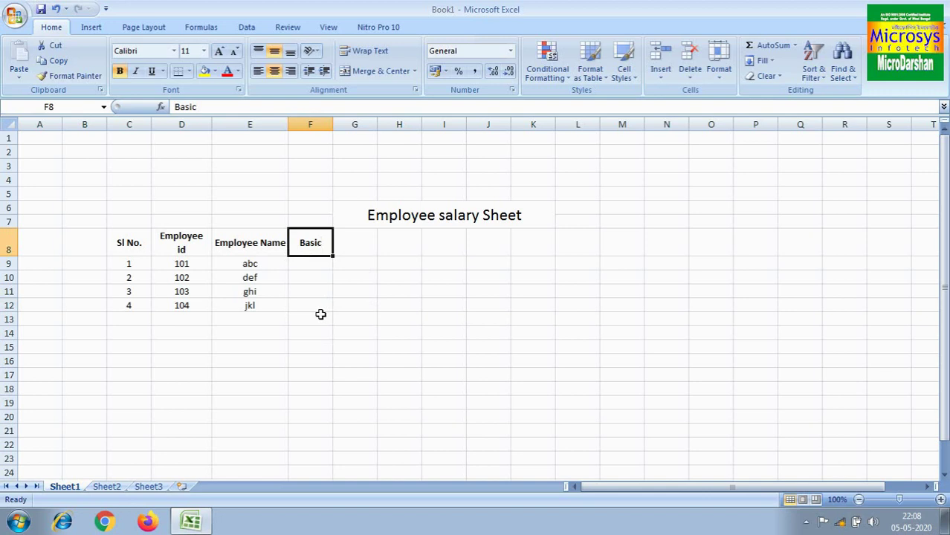
Enter the basic salaries 7000, 8500, 4500 and 6955 in cells F9 to F12.
{"action": "left_click", "coordinate": [316, 263]}
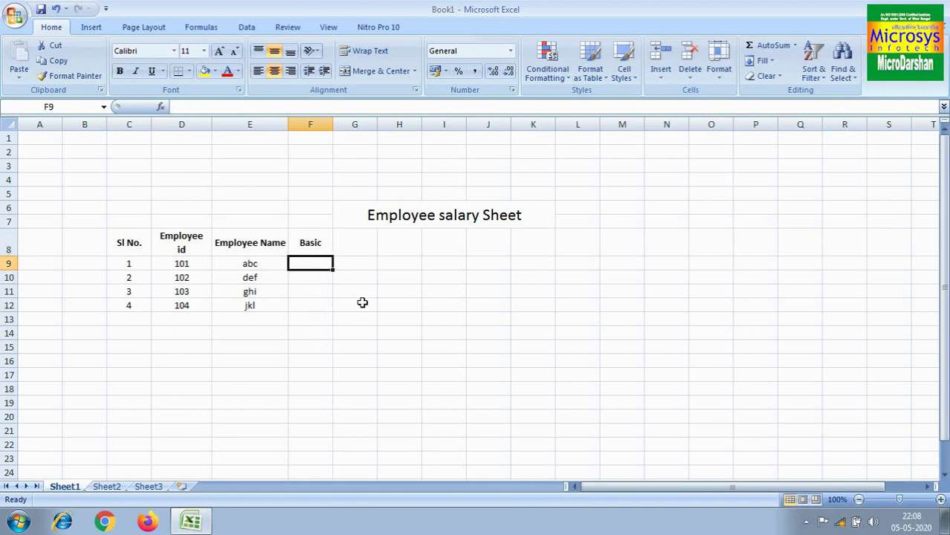
{"action": "type", "text": "700"}
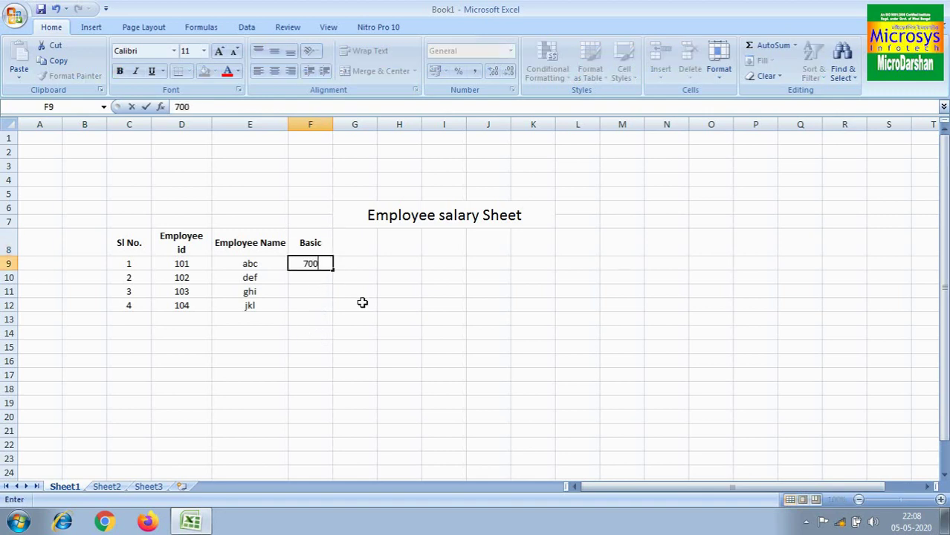
{"action": "type", "text": "0"}
{"action": "key", "text": "Return"}
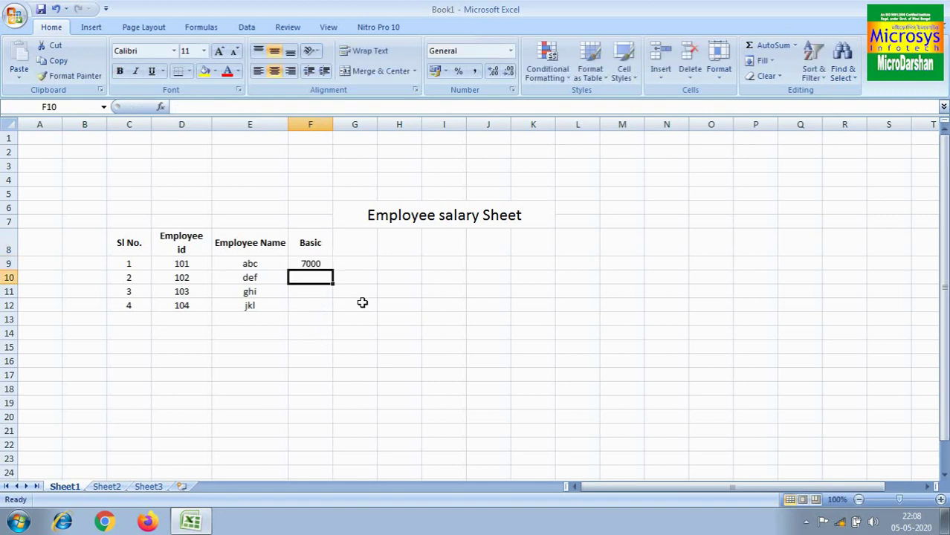
{"action": "type", "text": "8500"}
{"action": "key", "text": "Return"}
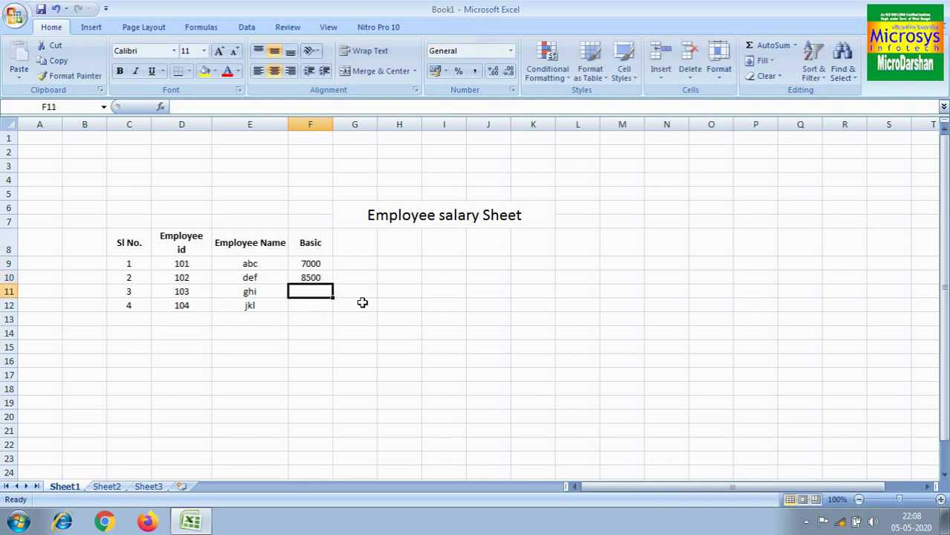
{"action": "type", "text": "4500"}
{"action": "key", "text": "Return"}
{"action": "type", "text": "6"}
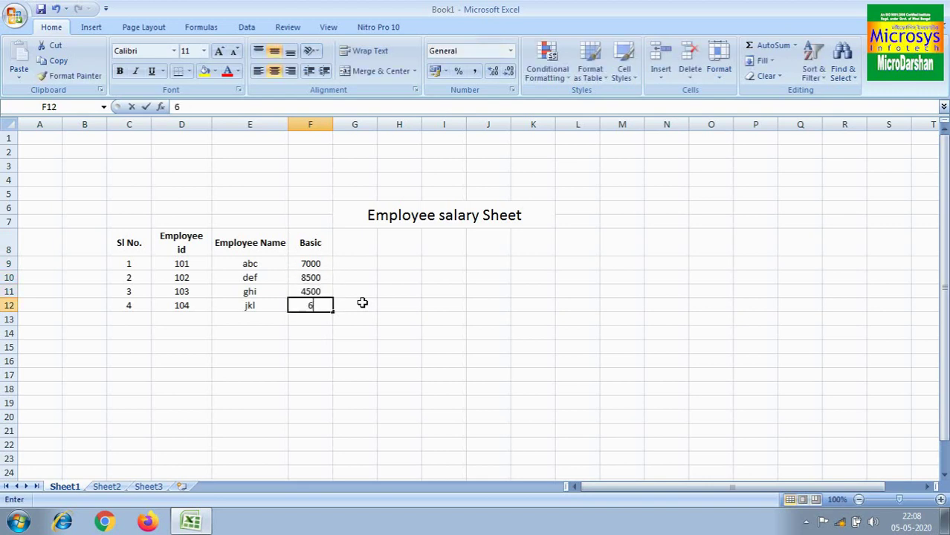
{"action": "type", "text": "955"}
{"action": "left_click", "coordinate": [409, 335]}
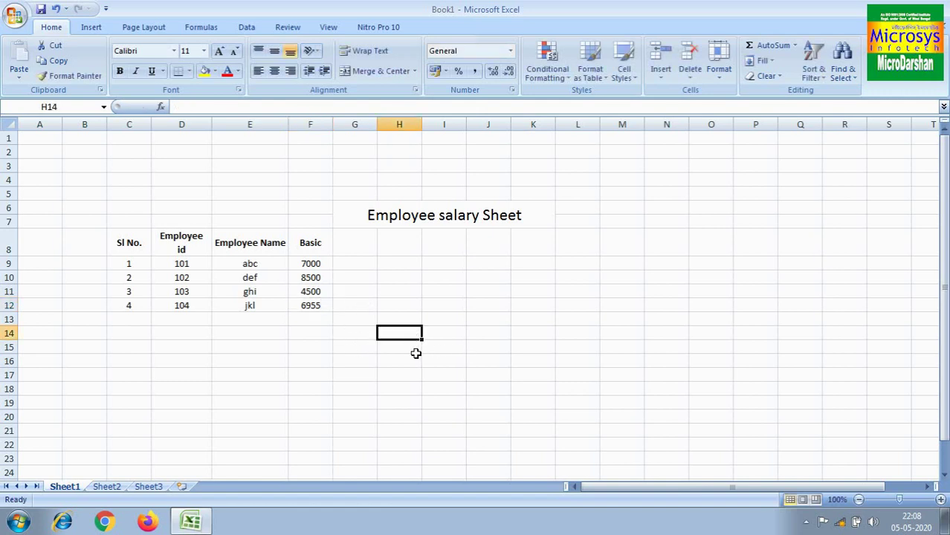
Enter the header "DA" in cell G8, beside the Basic header.
{"action": "left_click", "coordinate": [305, 243]}
{"action": "left_click", "coordinate": [360, 244]}
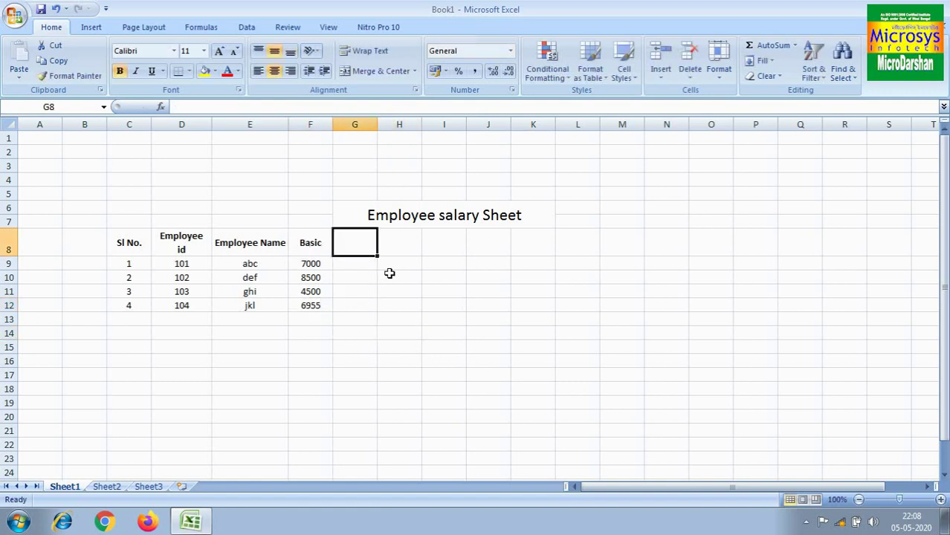
{"action": "type", "text": "D"}
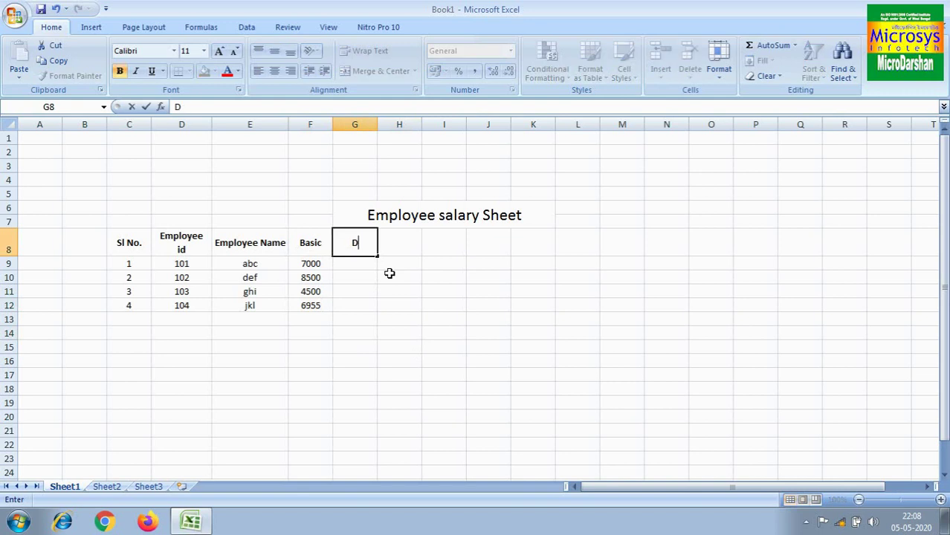
{"action": "type", "text": "aA"}
Merge and center cells F2 to K2 and enter the note "Dearness allowance" there.
{"action": "left_click_drag", "start_coordinate": [308, 152], "coordinate": [535, 152]}
{"action": "left_click", "coordinate": [367, 72]}
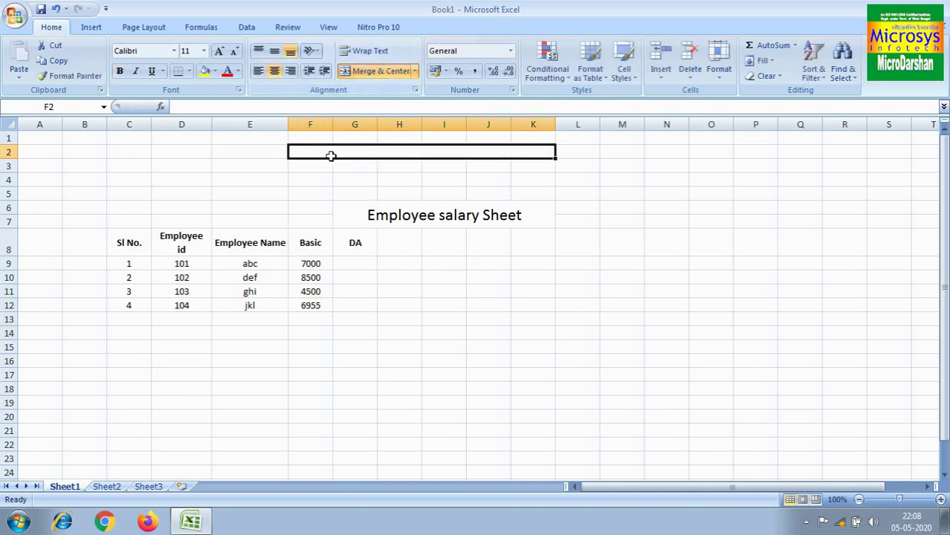
{"action": "type", "text": "D"}
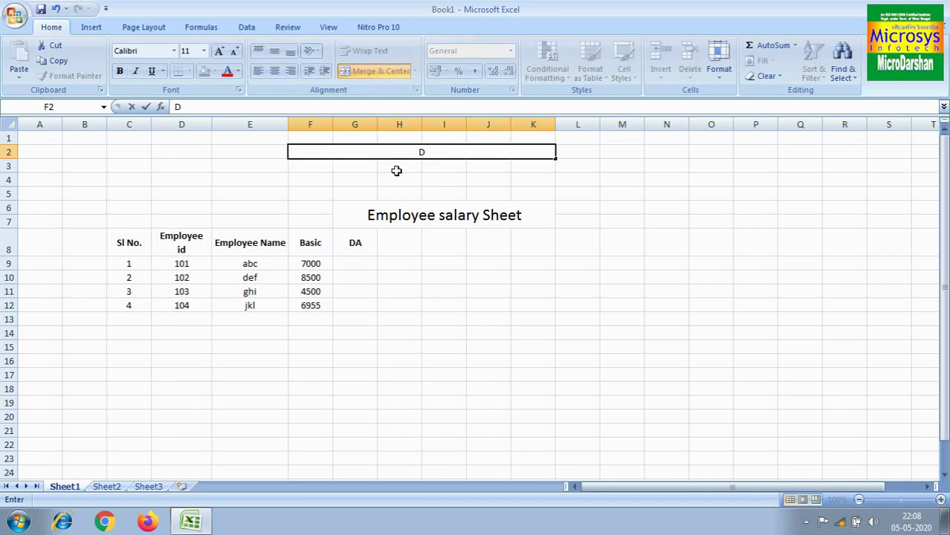
{"action": "type", "text": "earness "}
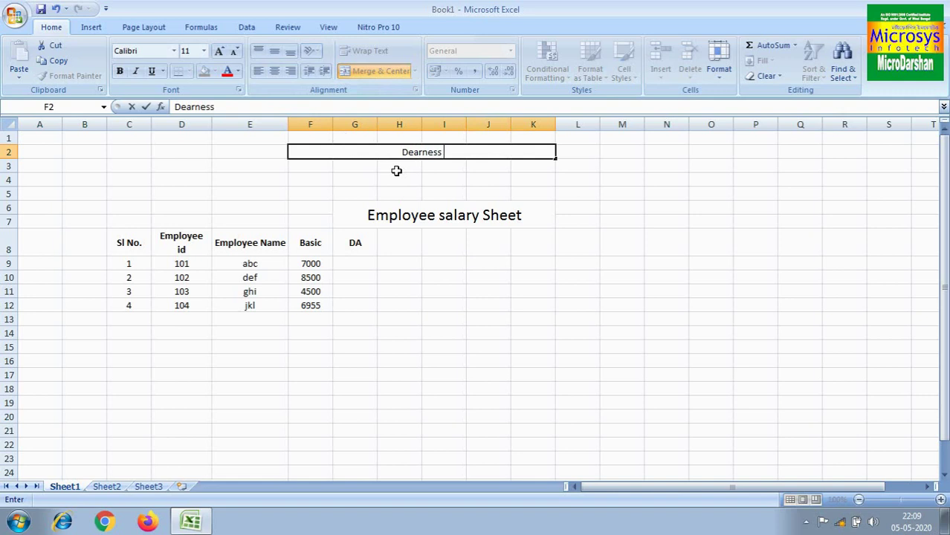
{"action": "type", "text": "allowance"}
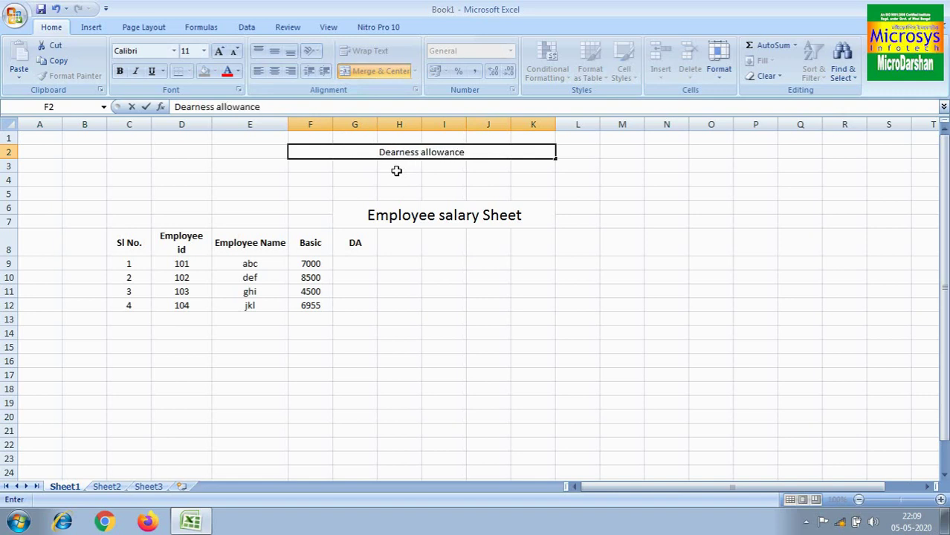
{"action": "left_click", "coordinate": [446, 194]}
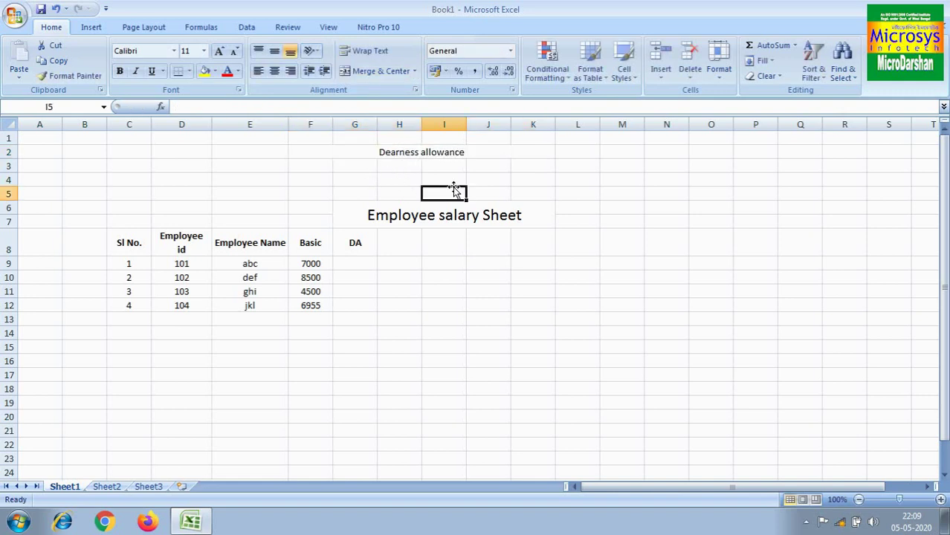
{"action": "left_click", "coordinate": [356, 245]}
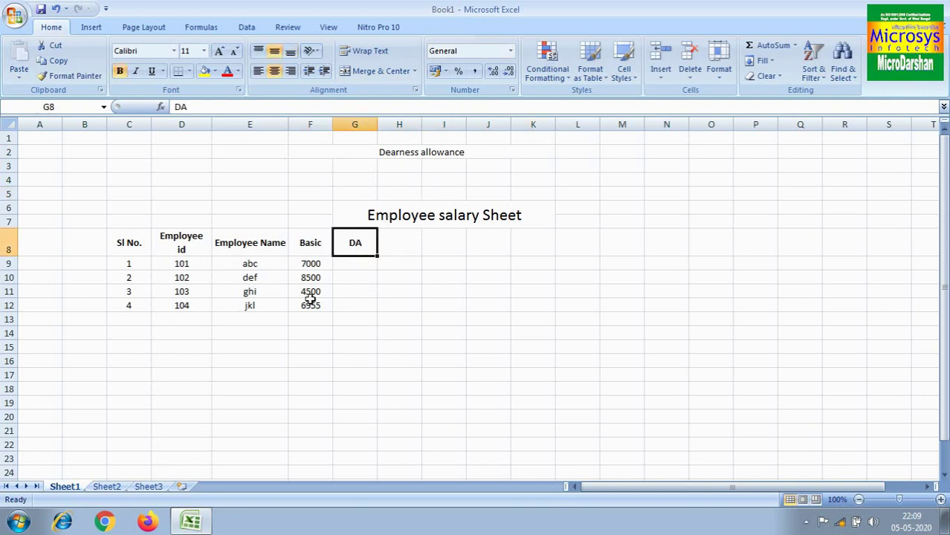
{"action": "left_click", "coordinate": [314, 263]}
{"action": "left_click", "coordinate": [361, 253]}
{"action": "key", "text": "Return"}
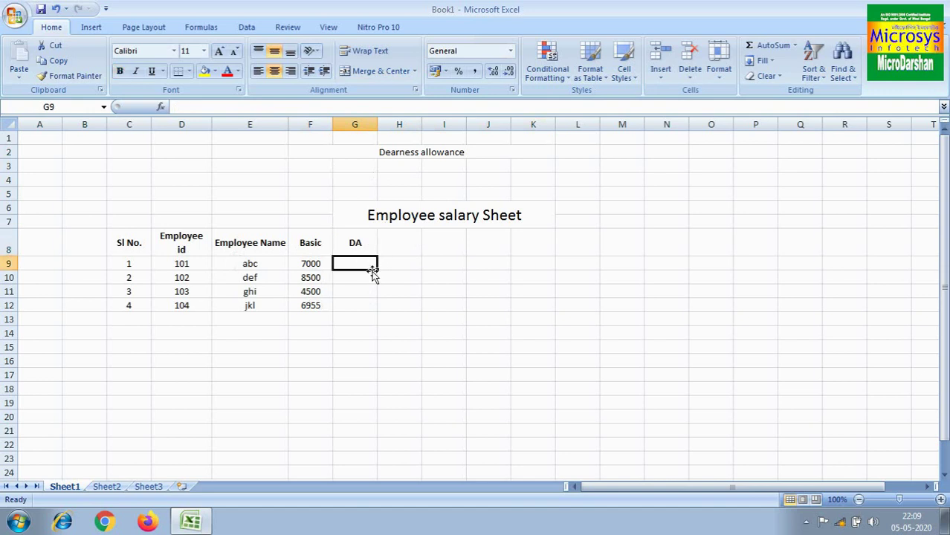
{"action": "left_click", "coordinate": [382, 154]}
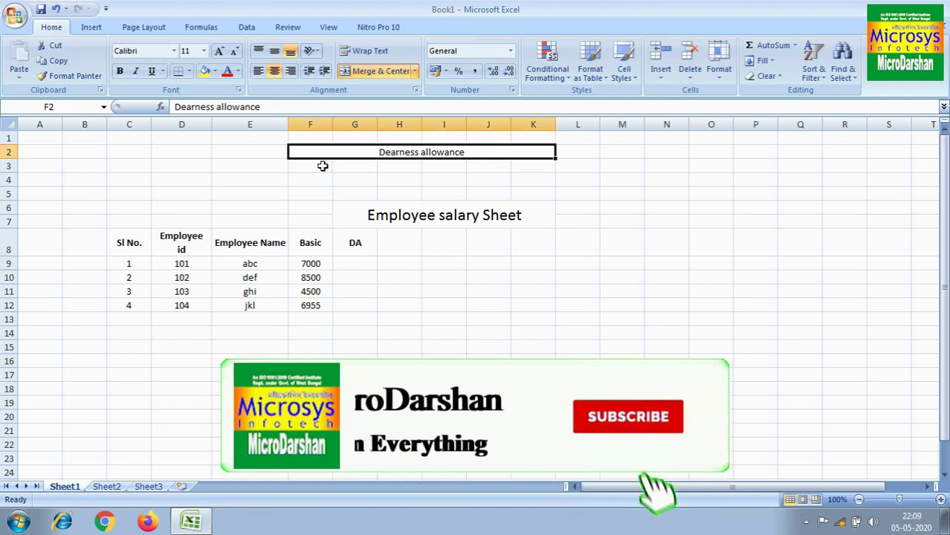
Merge and center cells F3 to J3 and enter the note "da=60% of basic salaray" there.
{"action": "left_click_drag", "start_coordinate": [323, 165], "coordinate": [481, 163]}
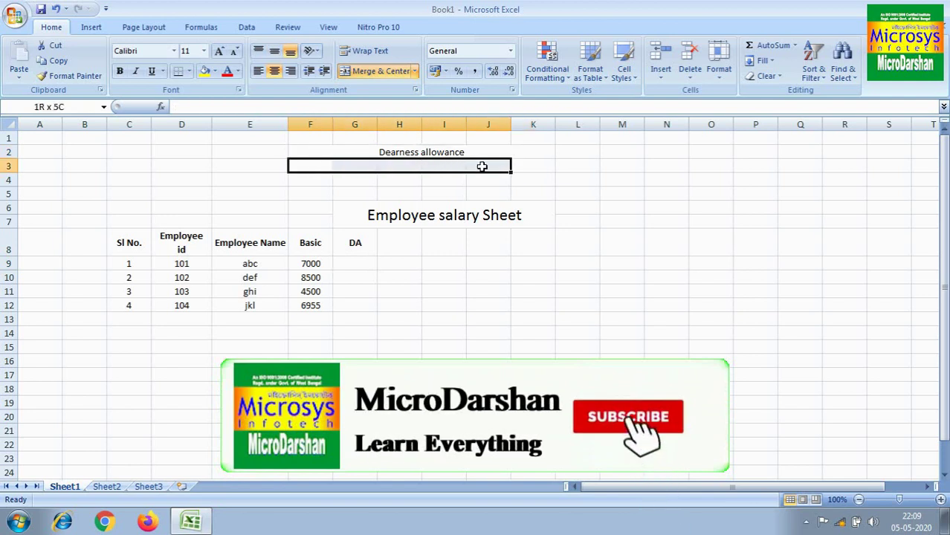
{"action": "left_click", "coordinate": [378, 71]}
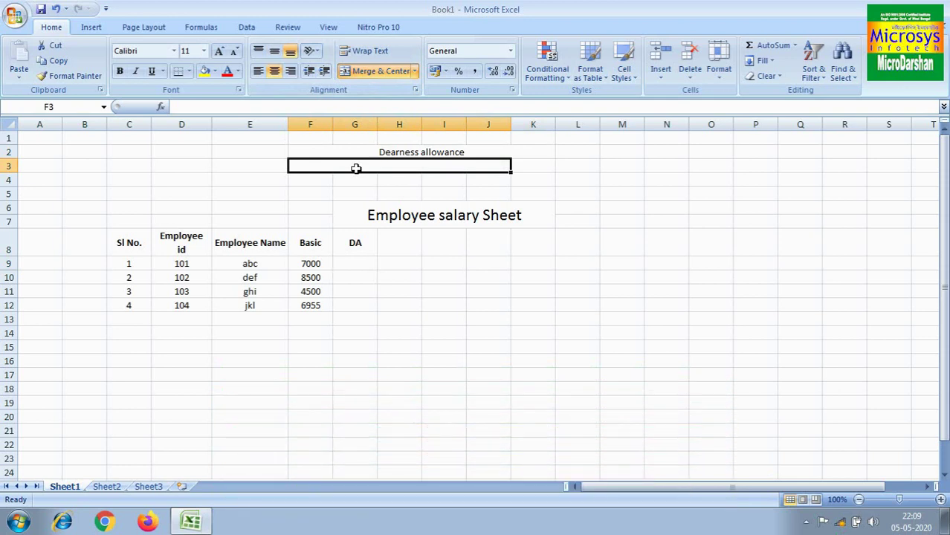
{"action": "type", "text": "da="}
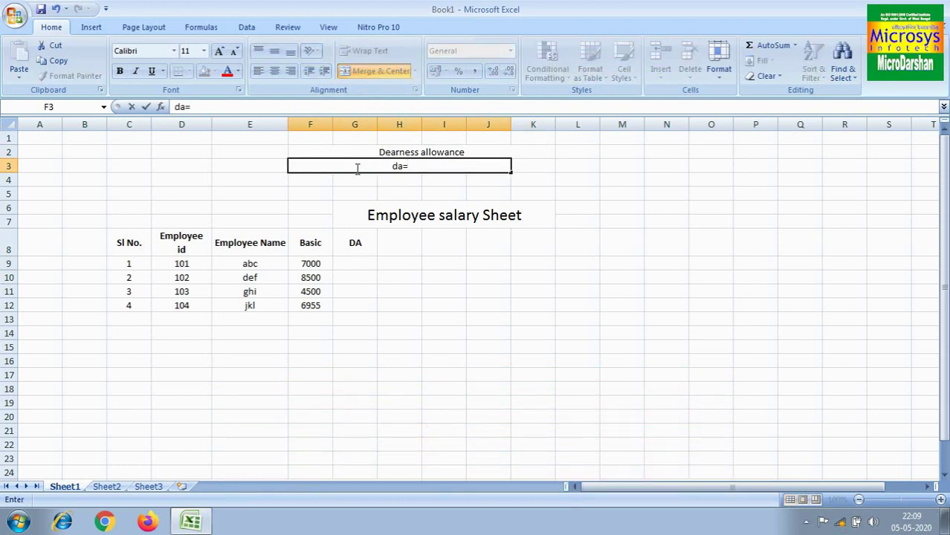
{"action": "type", "text": "60% of basic sala"}
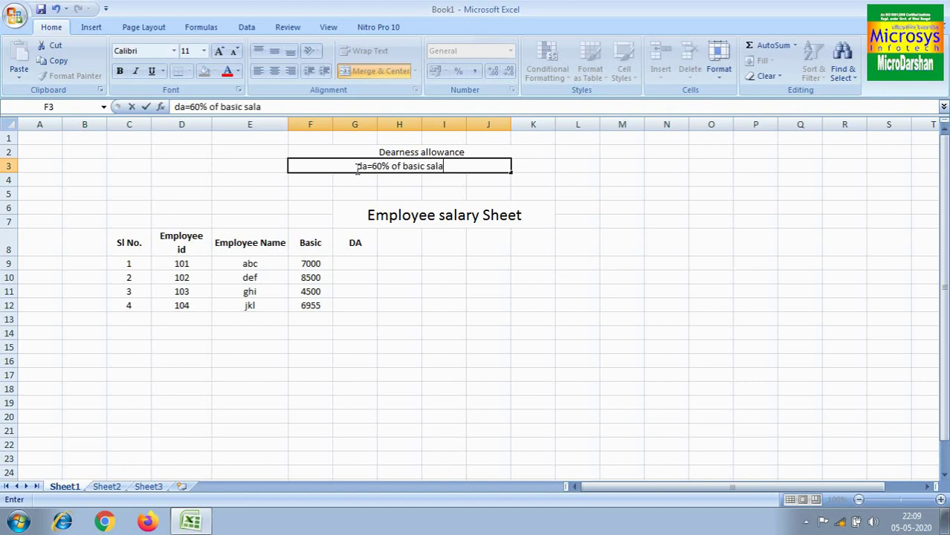
{"action": "type", "text": "ray"}
{"action": "left_click", "coordinate": [444, 304]}
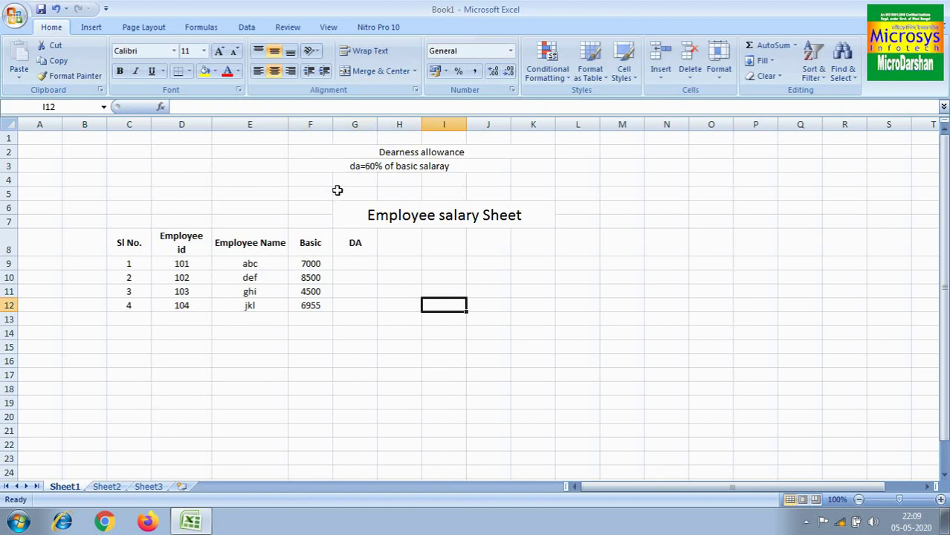
Enter the formula =F9*60% in cell G9 to calculate the first employee's DA from the basic salary.
{"action": "left_click", "coordinate": [358, 264]}
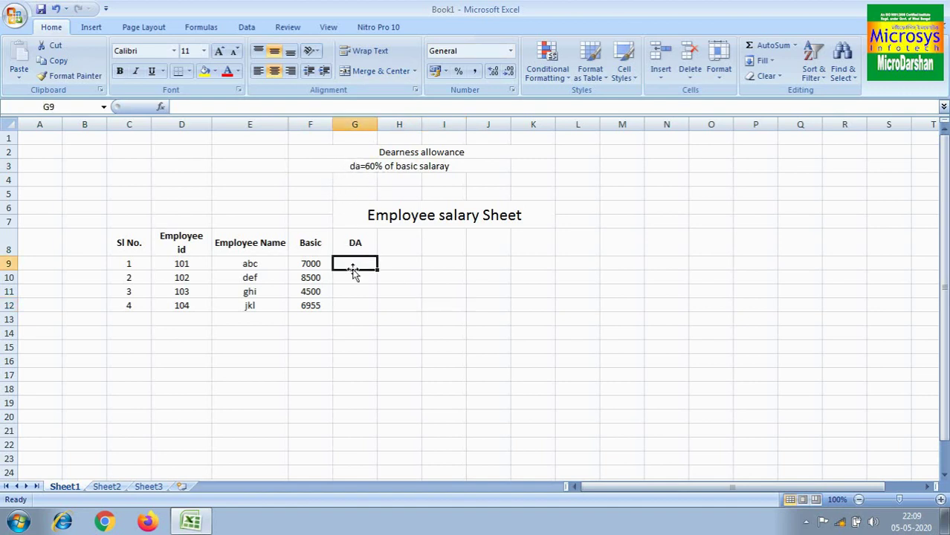
{"action": "left_click", "coordinate": [310, 263]}
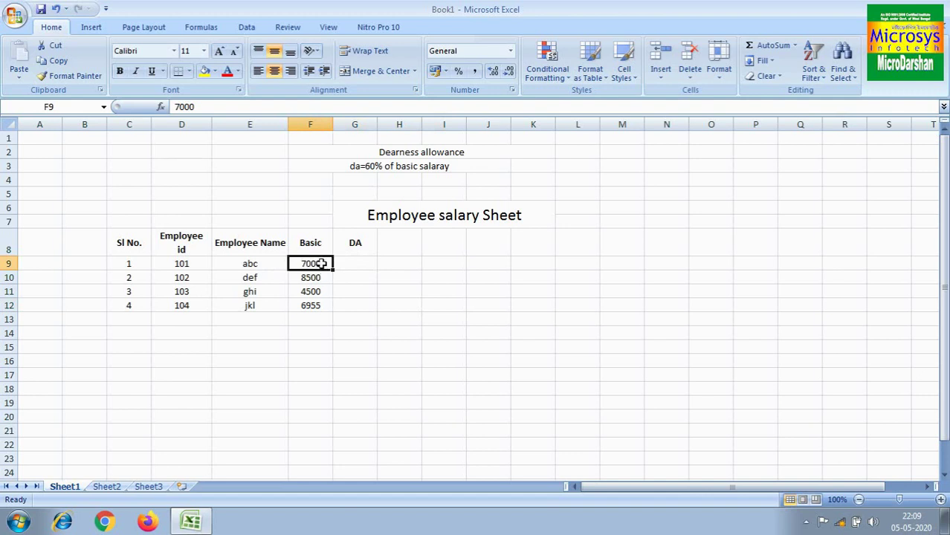
{"action": "left_click", "coordinate": [350, 263]}
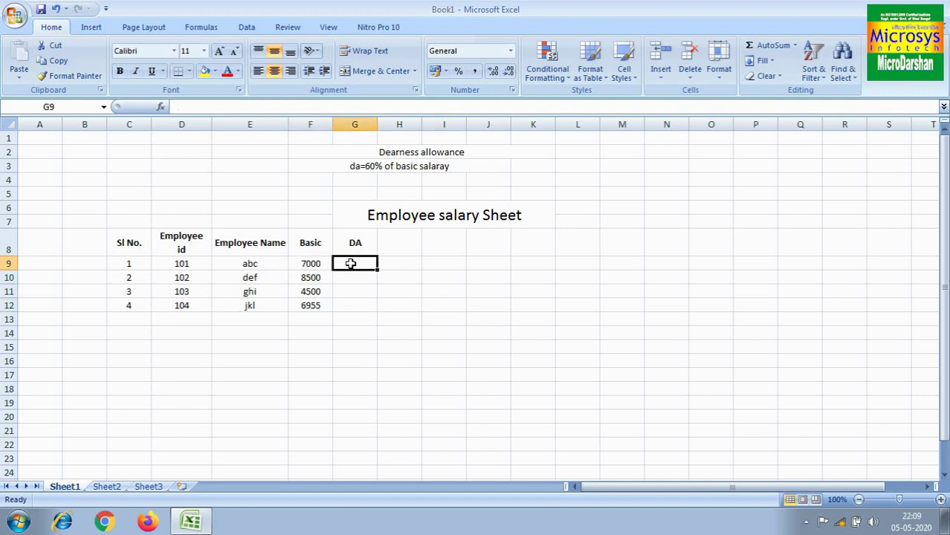
{"action": "left_click", "coordinate": [406, 315]}
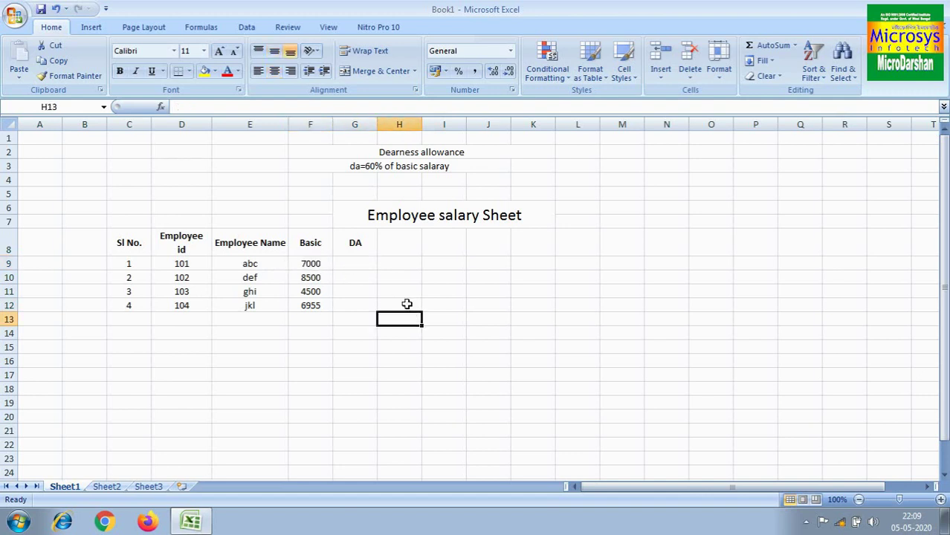
{"action": "left_click", "coordinate": [369, 266]}
{"action": "type", "text": "="}
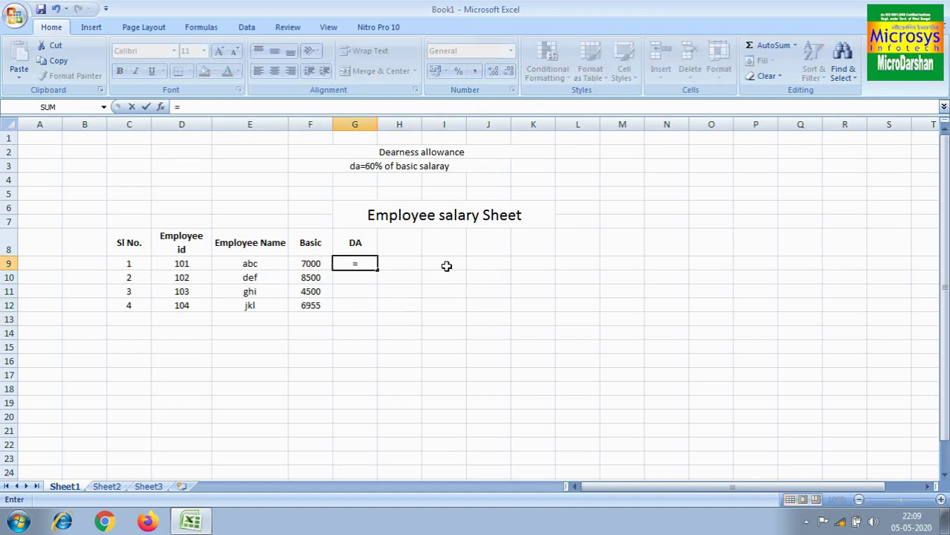
{"action": "left_click", "coordinate": [311, 264]}
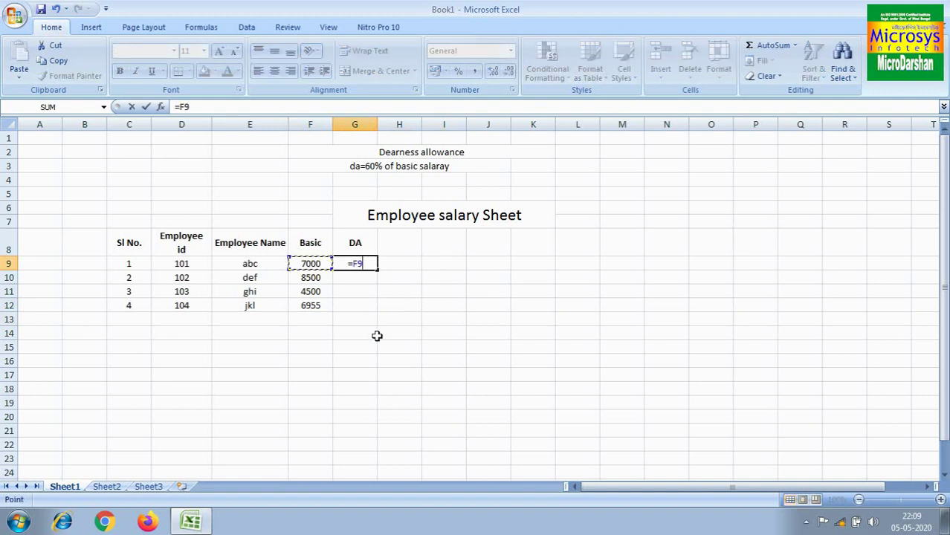
{"action": "type", "text": "*60%"}
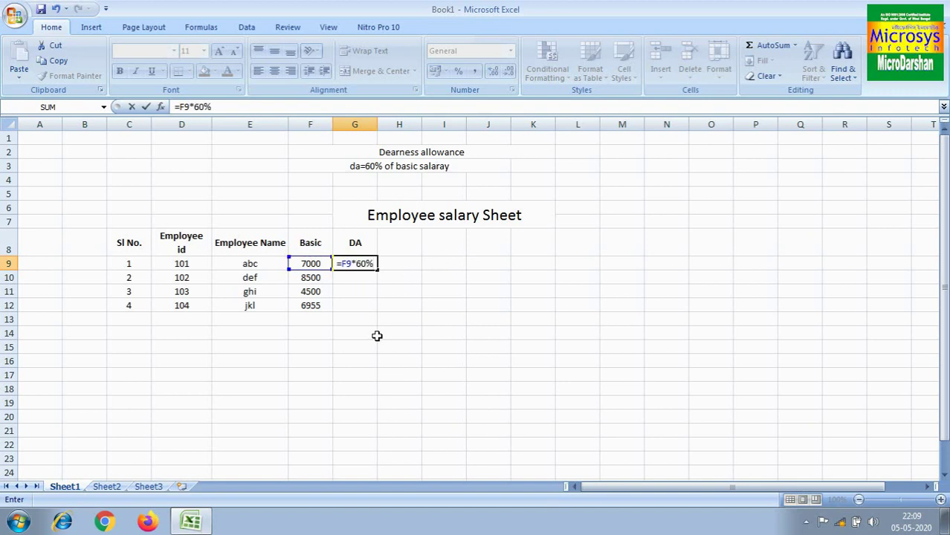
{"action": "key", "text": "Return"}
Fill the DA formula from G9 down to G12 for the remaining employees.
{"action": "left_click", "coordinate": [357, 262]}
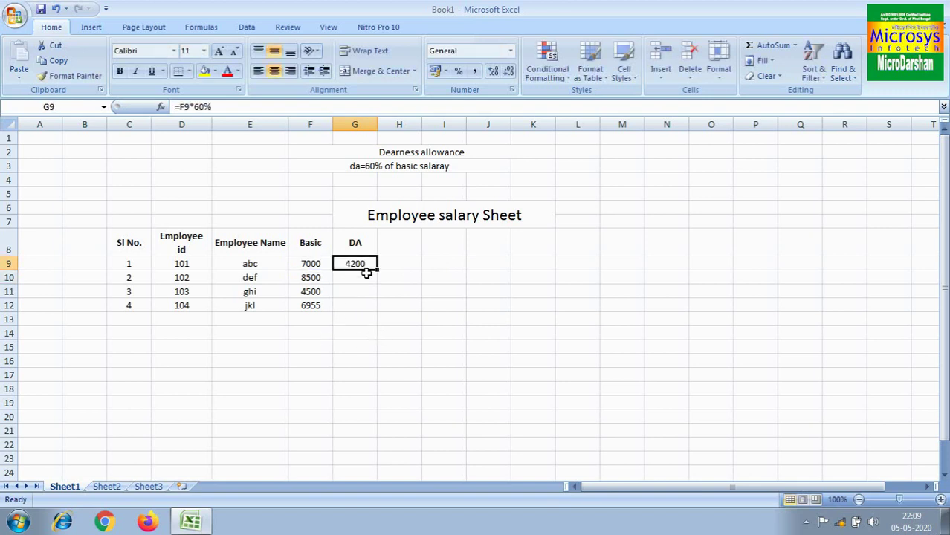
{"action": "left_click", "coordinate": [316, 263]}
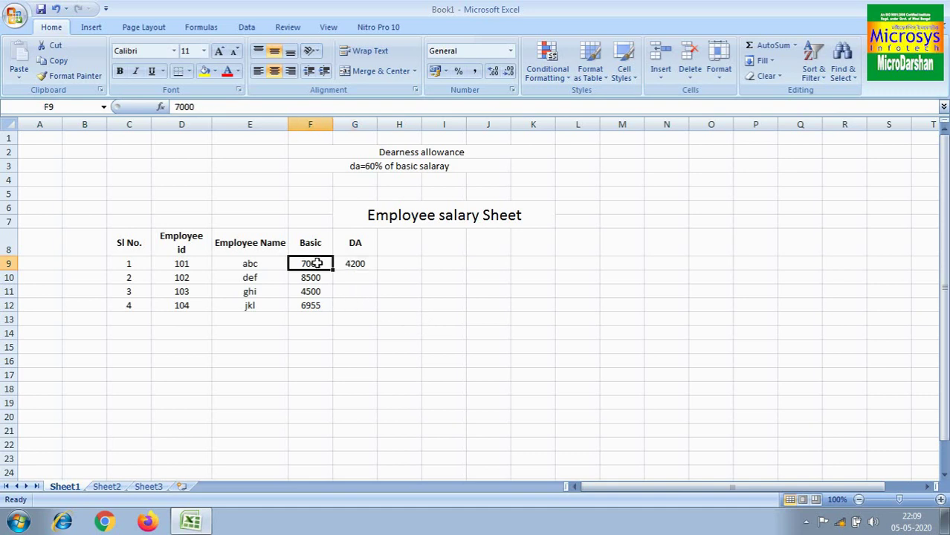
{"action": "left_click", "coordinate": [367, 264]}
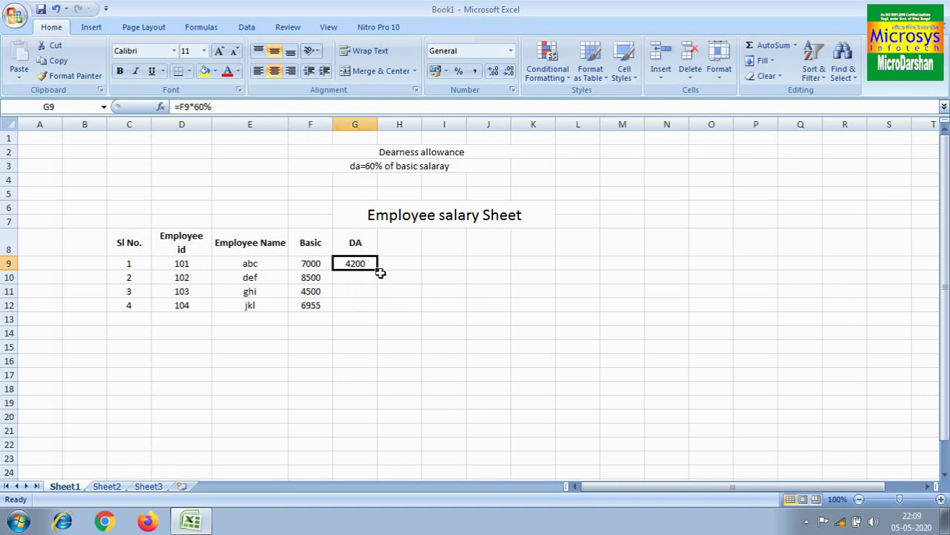
{"action": "left_click_drag", "start_coordinate": [379, 271], "coordinate": [383, 311]}
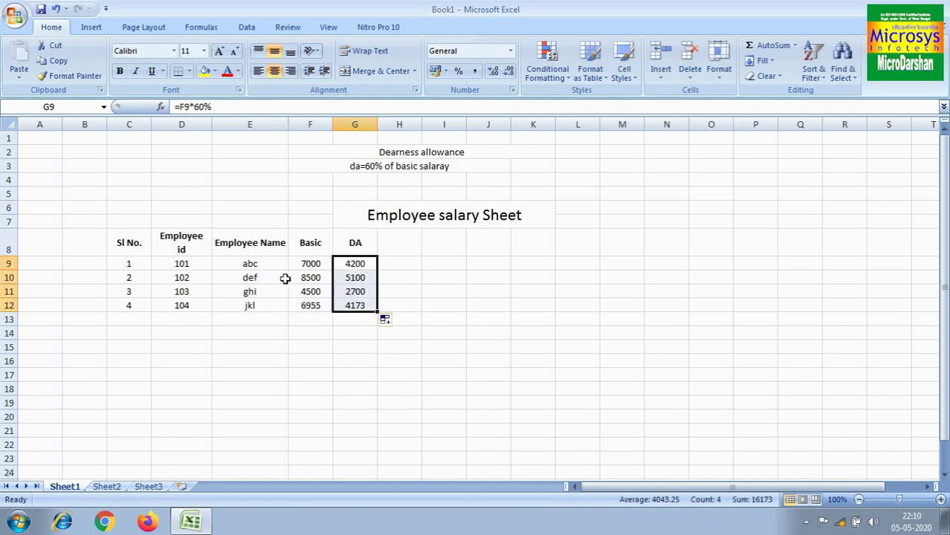
Examine the DA formula in cell G10 and leave the cell without editing it.
{"action": "left_click", "coordinate": [307, 277]}
{"action": "left_click", "coordinate": [360, 277]}
{"action": "double_click", "coordinate": [360, 278]}
{"action": "left_click", "coordinate": [405, 336]}
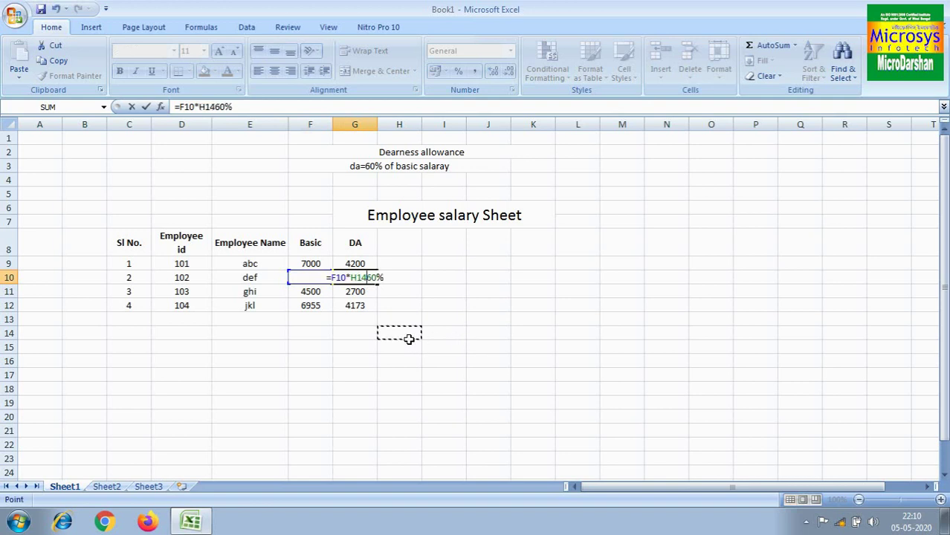
{"action": "key", "text": "Escape"}
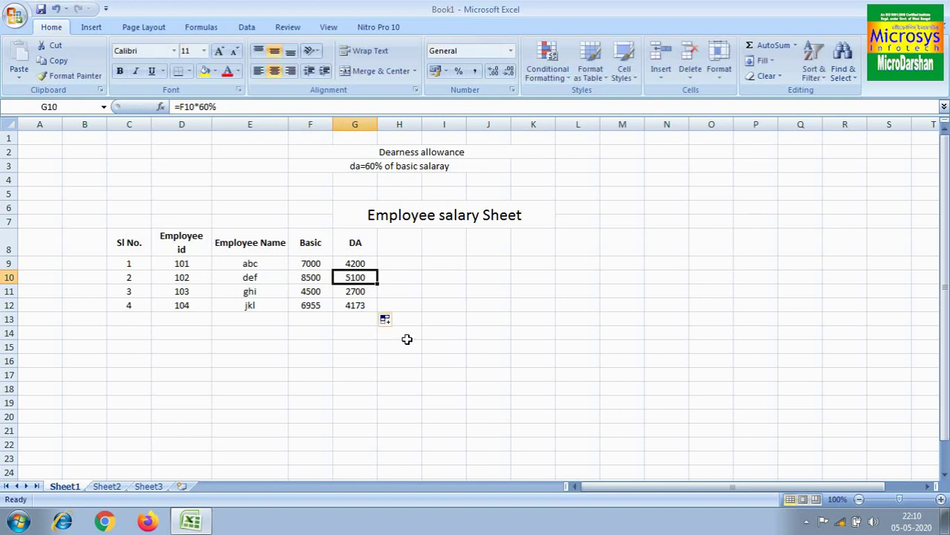
Enter the header "HRA" in cell H8, beside the DA header.
{"action": "left_click", "coordinate": [397, 246]}
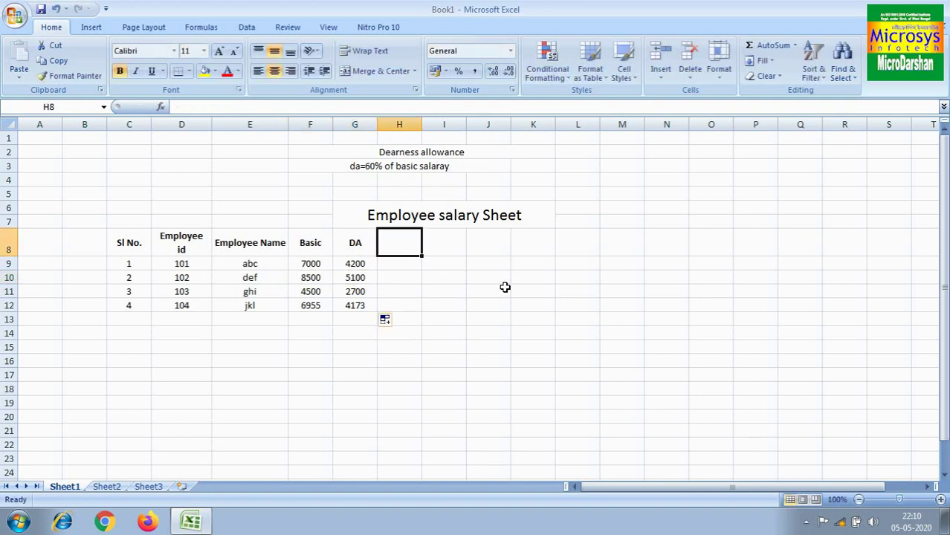
{"action": "type", "text": "HRA"}
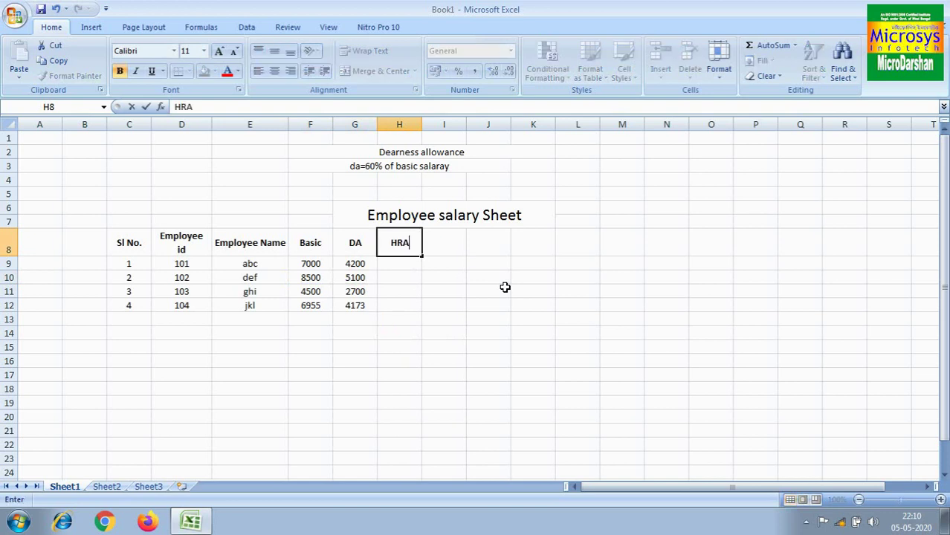
{"action": "left_click", "coordinate": [440, 167]}
Replace the note in the merged cell F2 with "house rent allowance".
{"action": "left_click", "coordinate": [402, 152]}
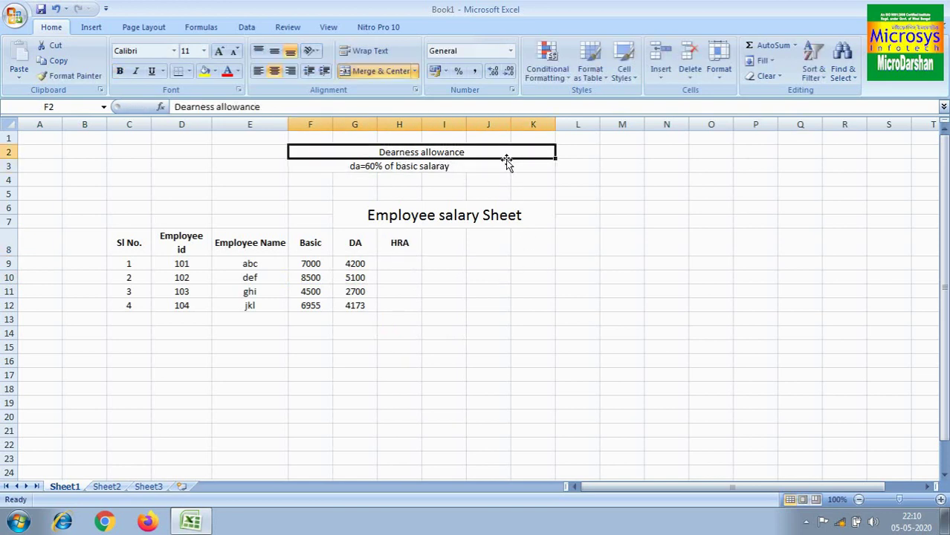
{"action": "type", "text": "house"}
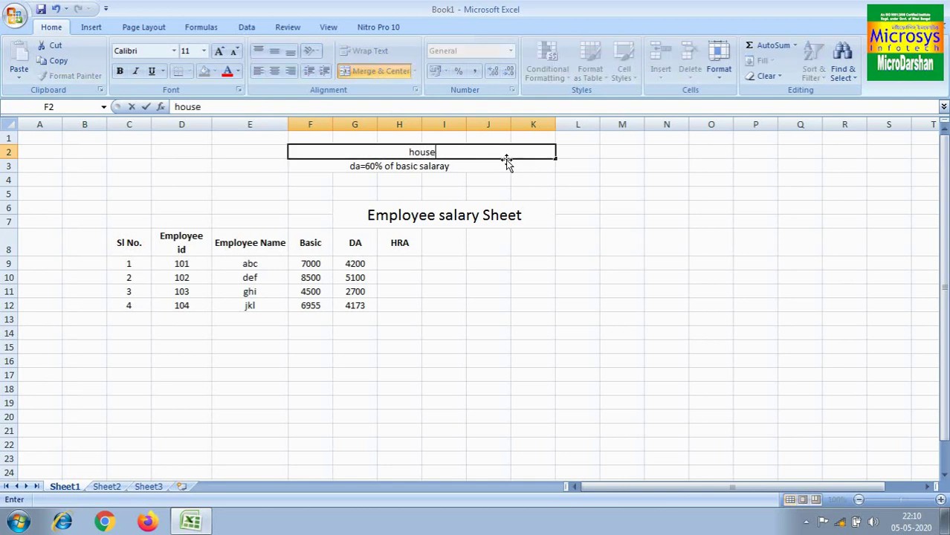
{"action": "type", "text": " rent al"}
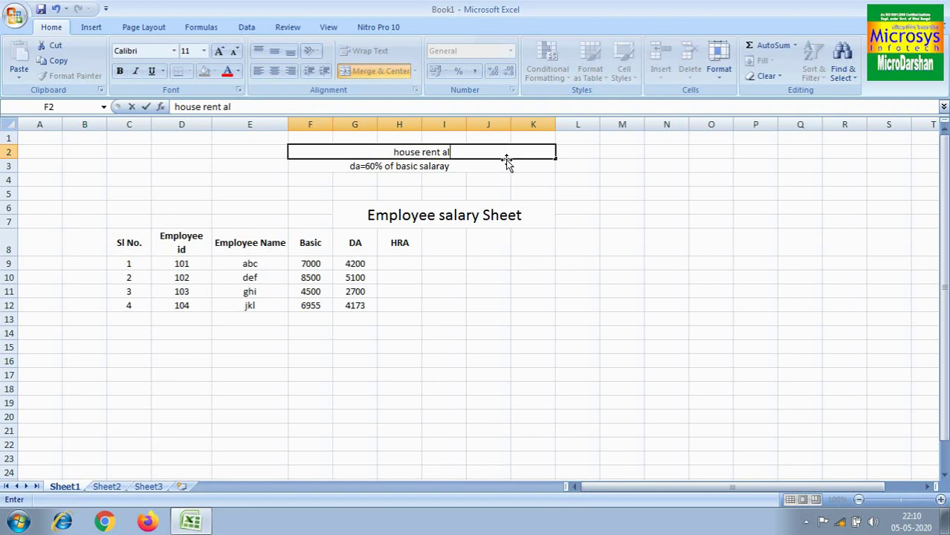
{"action": "type", "text": "lowance"}
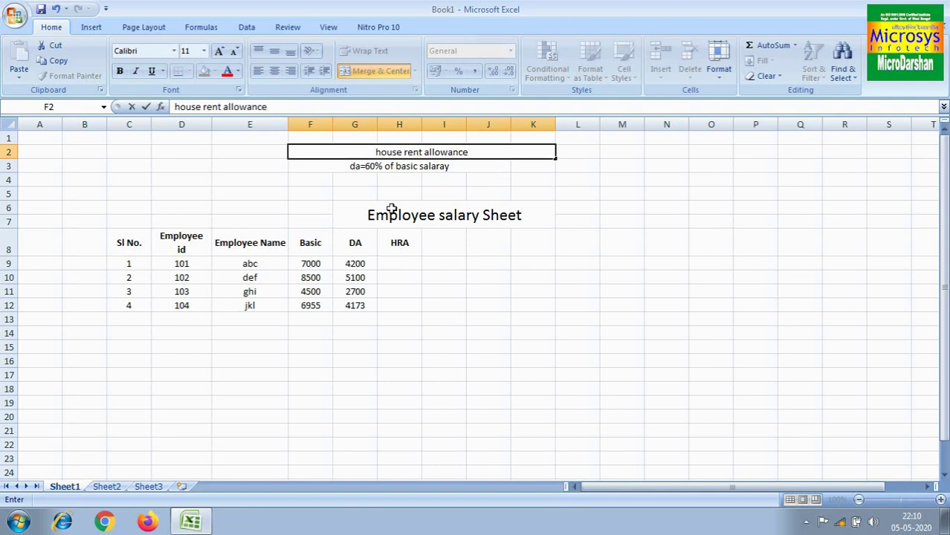
Replace the note in the merged cell F3 with "hra= 8% of basic".
{"action": "left_click", "coordinate": [403, 165]}
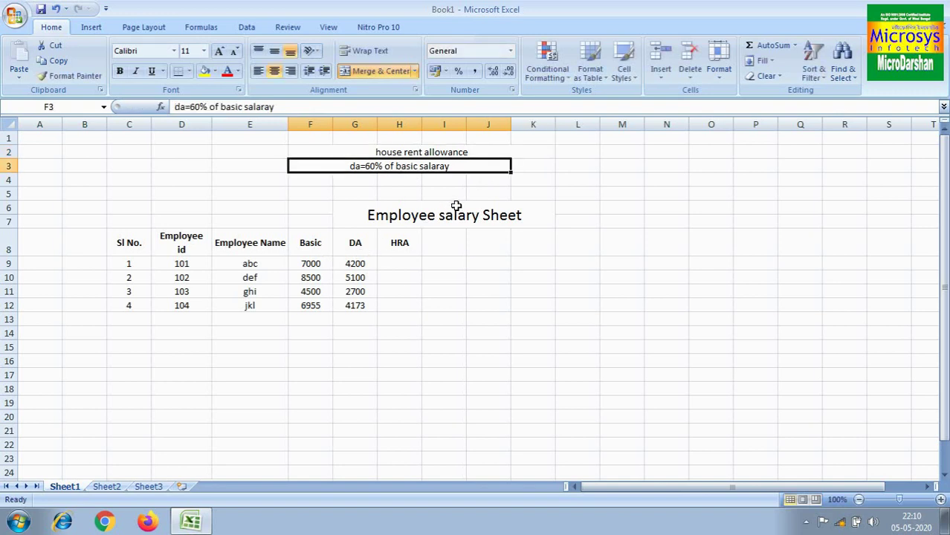
{"action": "type", "text": "hra="}
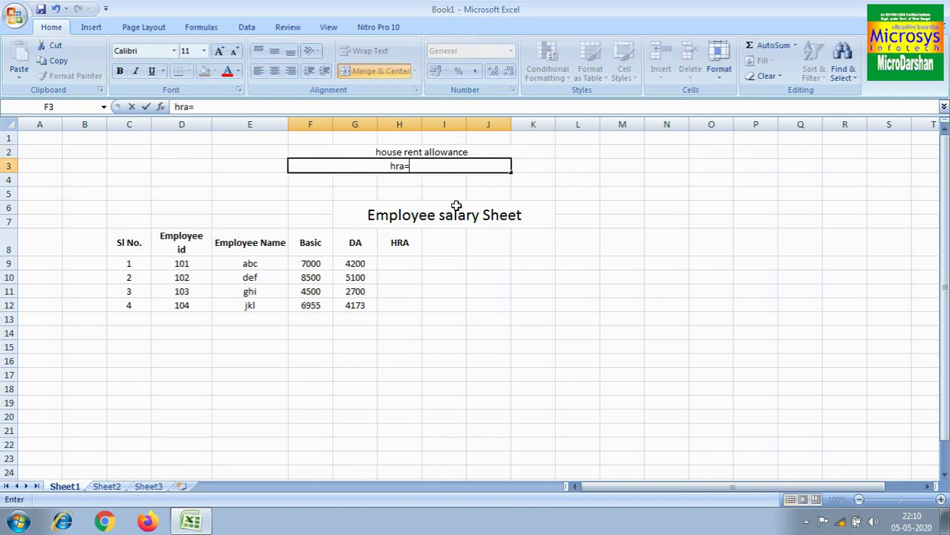
{"action": "type", "text": " 8% of basic"}
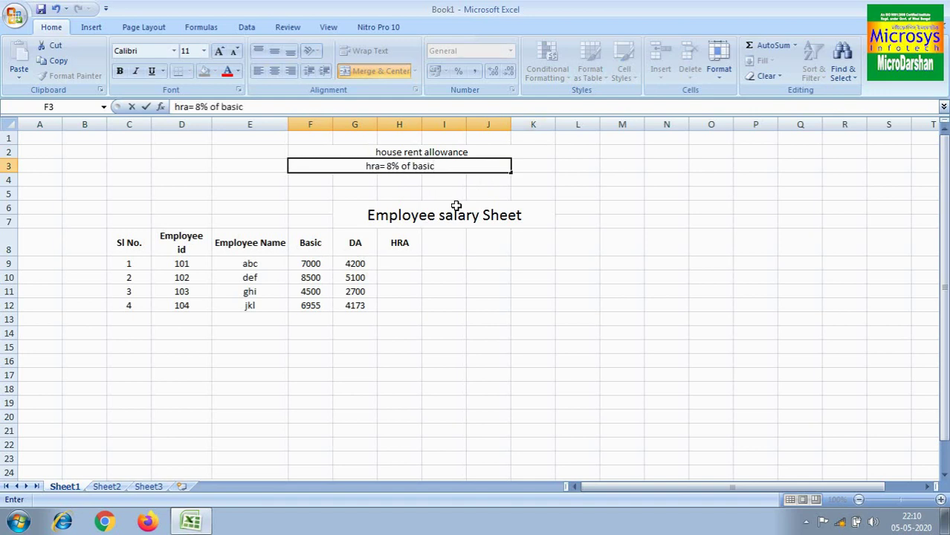
{"action": "left_click", "coordinate": [452, 287]}
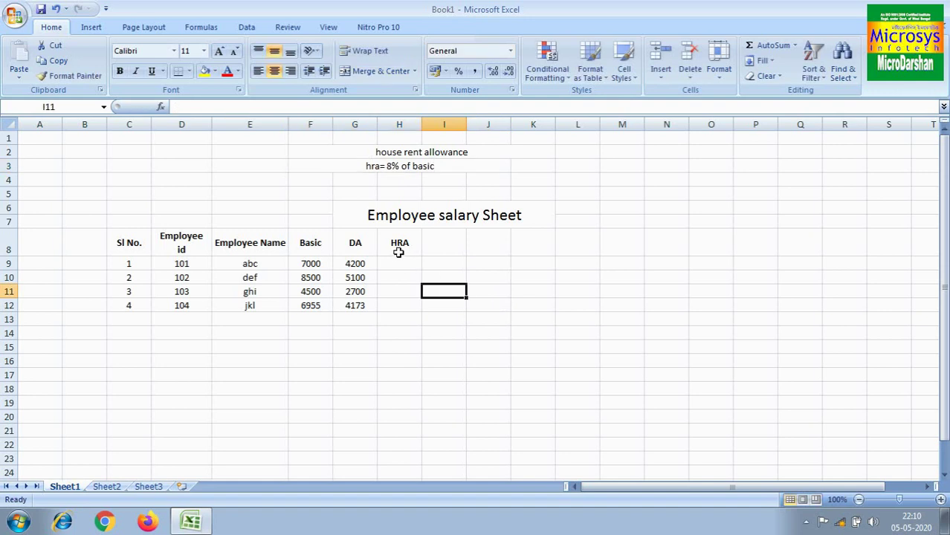
Enter the formula =F9*8% in cell H9 to calculate the first employee's HRA.
{"action": "left_click", "coordinate": [404, 265]}
{"action": "type", "text": "="}
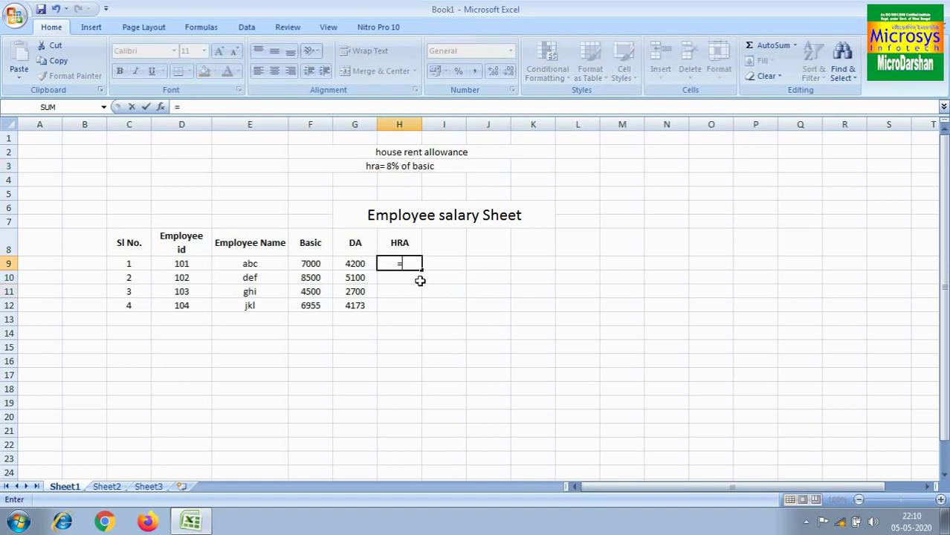
{"action": "left_click", "coordinate": [313, 264]}
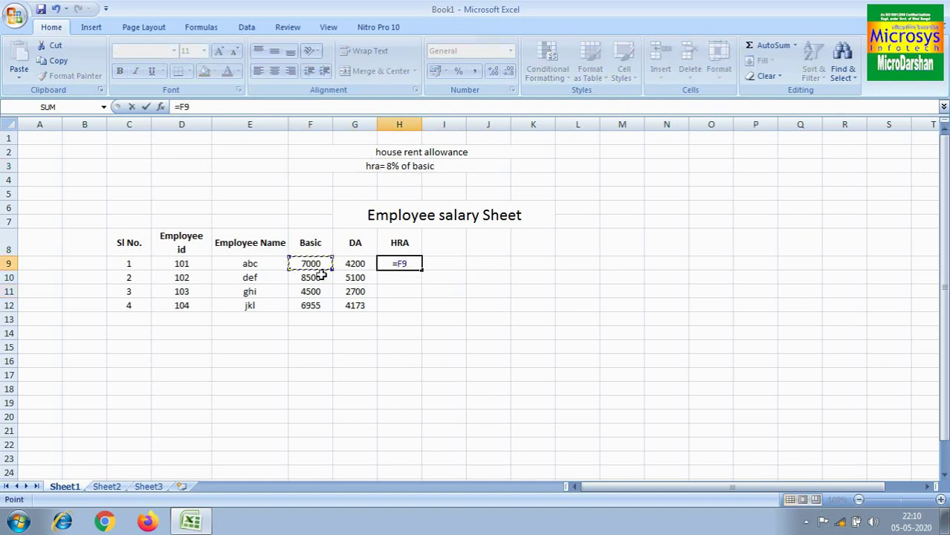
{"action": "type", "text": "*8%"}
{"action": "key", "text": "Return"}
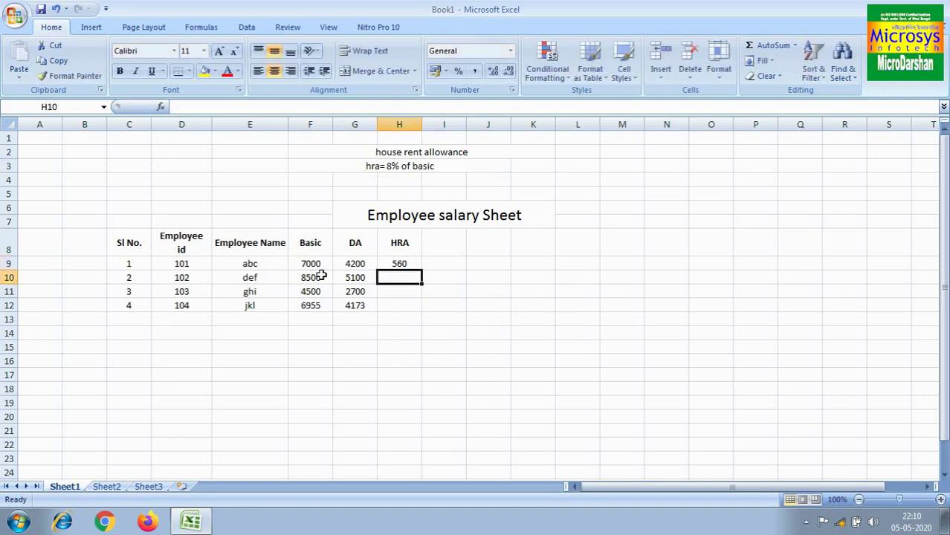
Fill the HRA formula from H9 down to H12 for the remaining employees.
{"action": "left_click", "coordinate": [402, 264]}
{"action": "left_click_drag", "start_coordinate": [420, 270], "coordinate": [429, 314]}
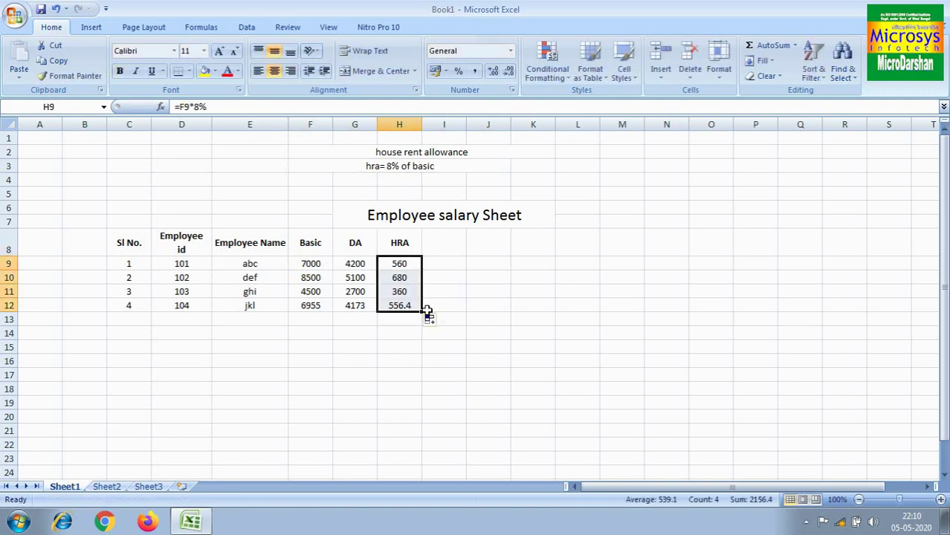
{"action": "left_click", "coordinate": [454, 301]}
{"action": "left_click", "coordinate": [413, 303]}
Enter the header "AGP" in cell I8, beside the HRA header.
{"action": "left_click", "coordinate": [433, 238]}
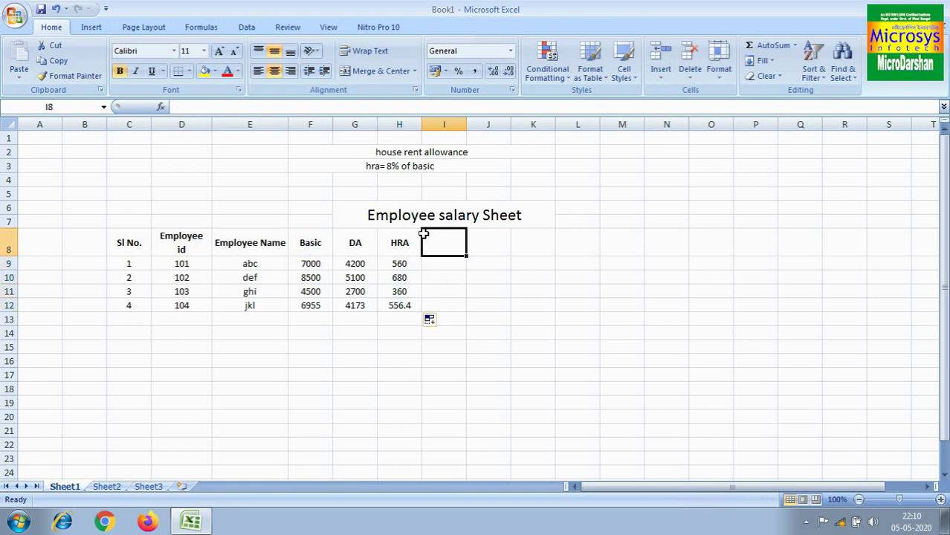
{"action": "type", "text": "AGP"}
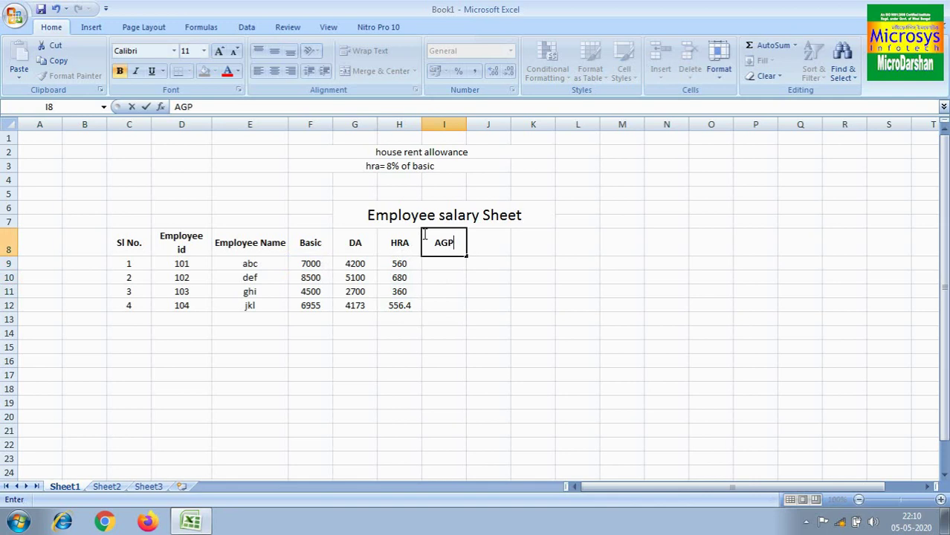
Replace the note in merged cell F2 with "academic grade pay" and clear the note in F3 below it.
{"action": "left_click", "coordinate": [425, 151]}
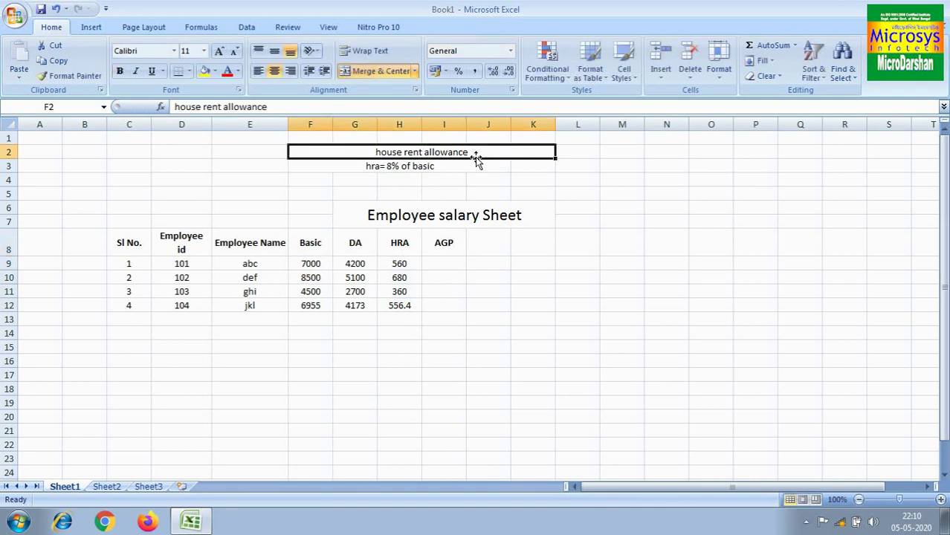
{"action": "type", "text": "academi"}
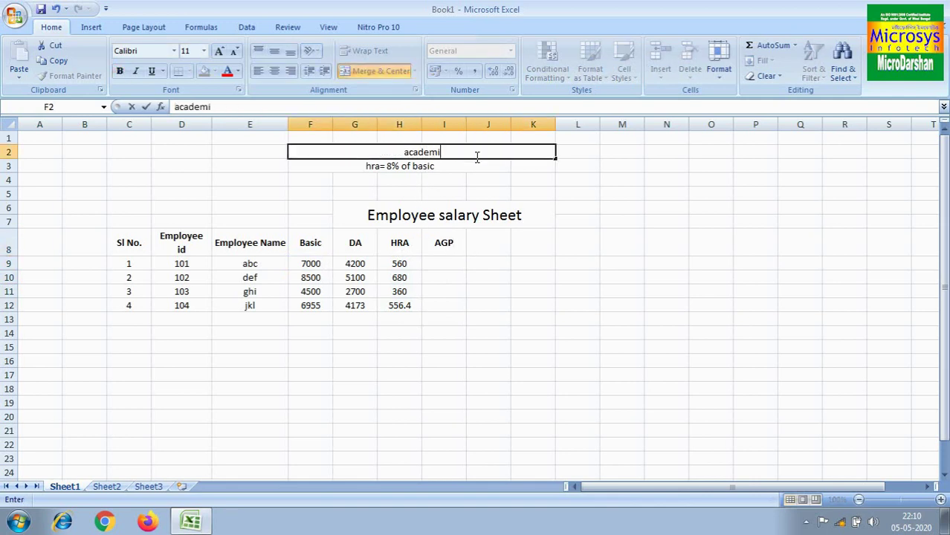
{"action": "type", "text": "c grade pay"}
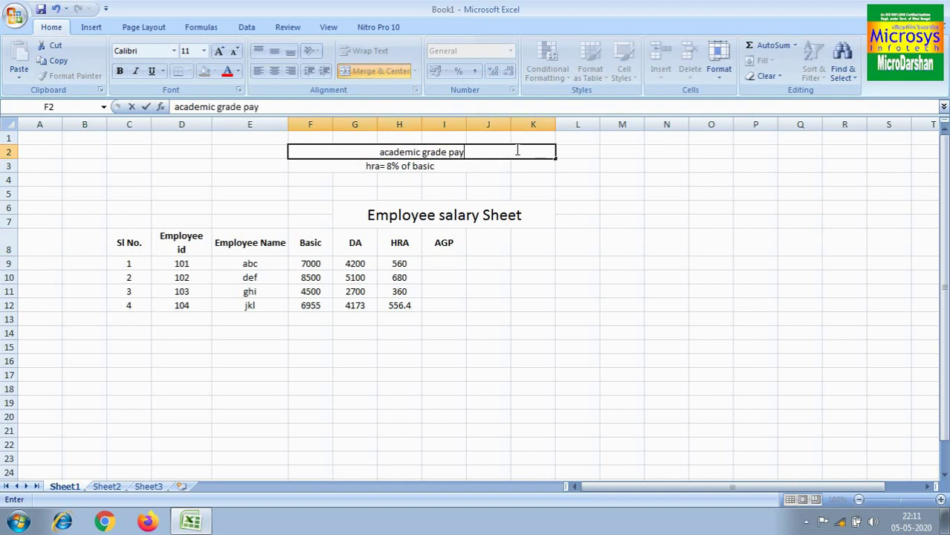
{"action": "left_click", "coordinate": [439, 166]}
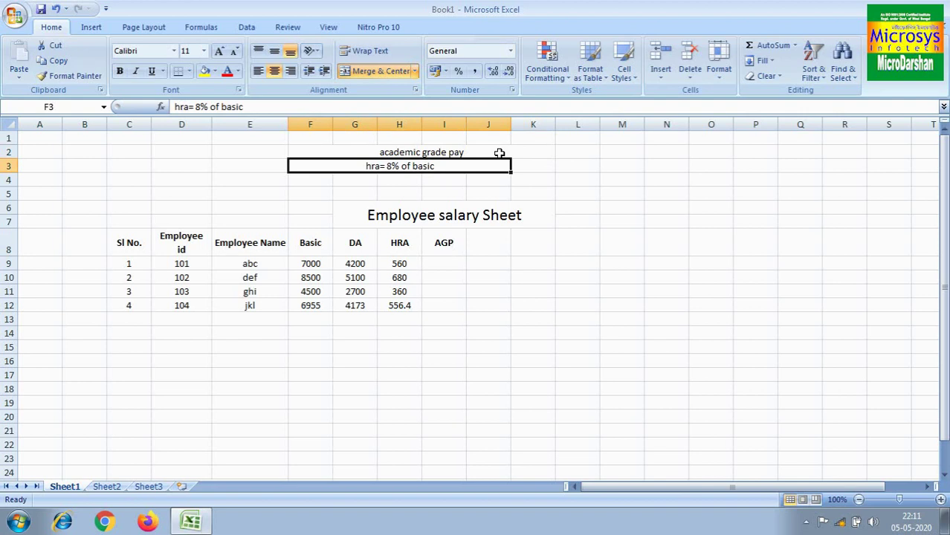
{"action": "key", "text": "Delete"}
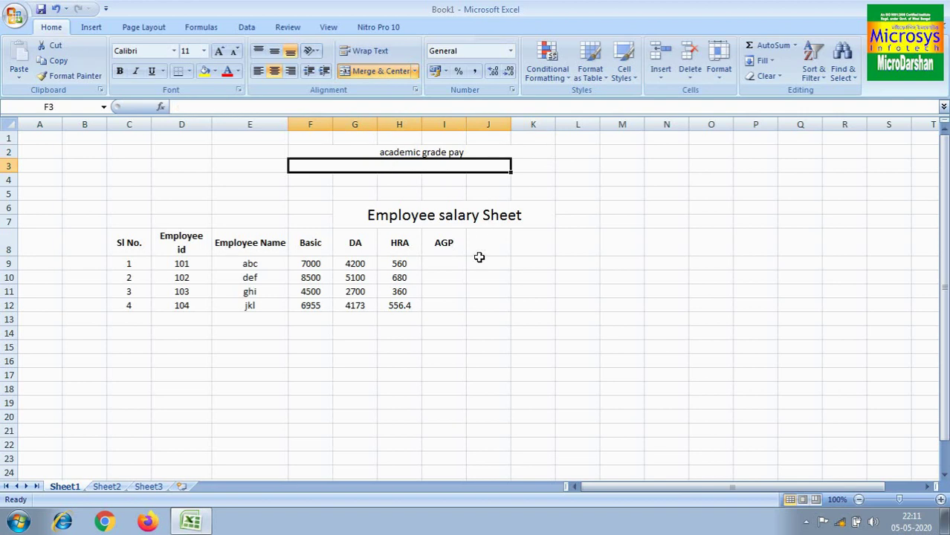
Enter 2500 as the AGP for all four employees in cells I9 to I12.
{"action": "left_click", "coordinate": [458, 262]}
{"action": "type", "text": "2500"}
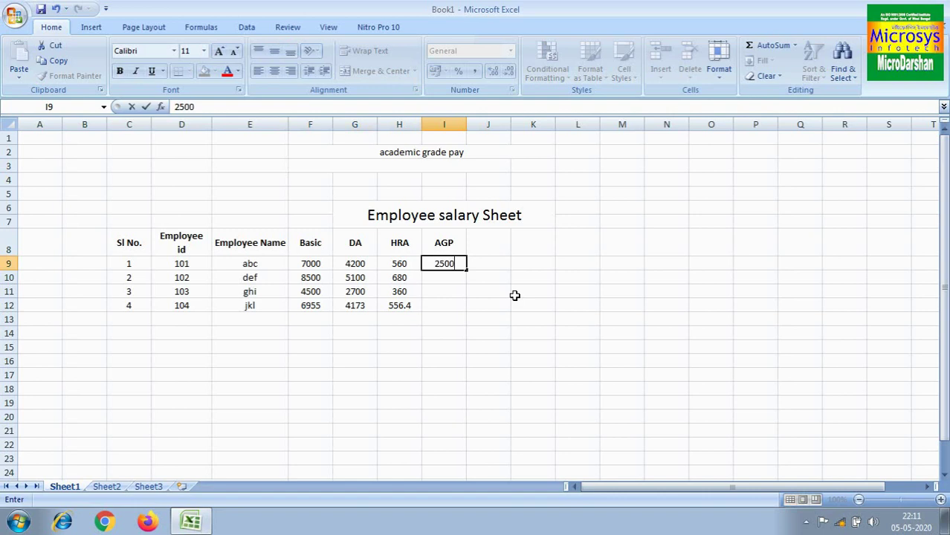
{"action": "left_click", "coordinate": [458, 292]}
{"action": "left_click", "coordinate": [451, 273]}
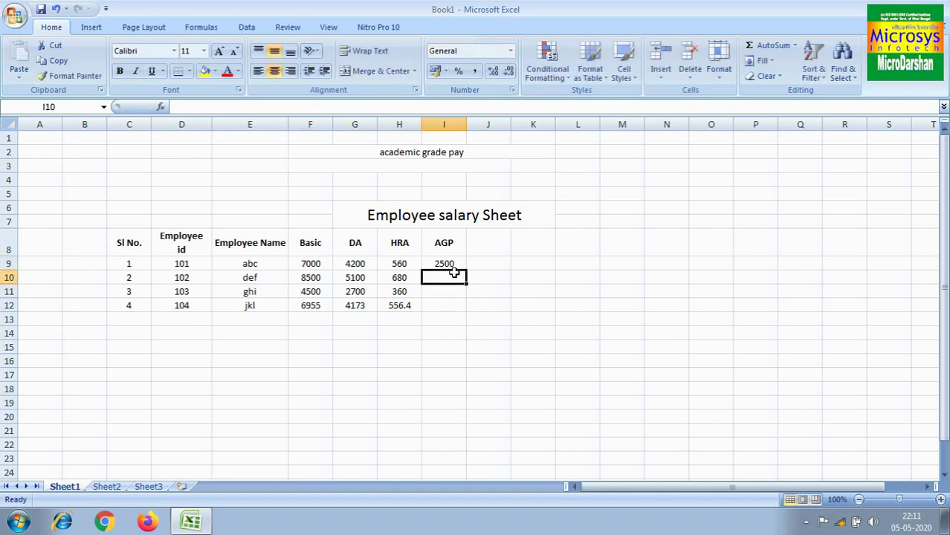
{"action": "type", "text": "2500"}
{"action": "key", "text": "Return"}
{"action": "type", "text": "2500"}
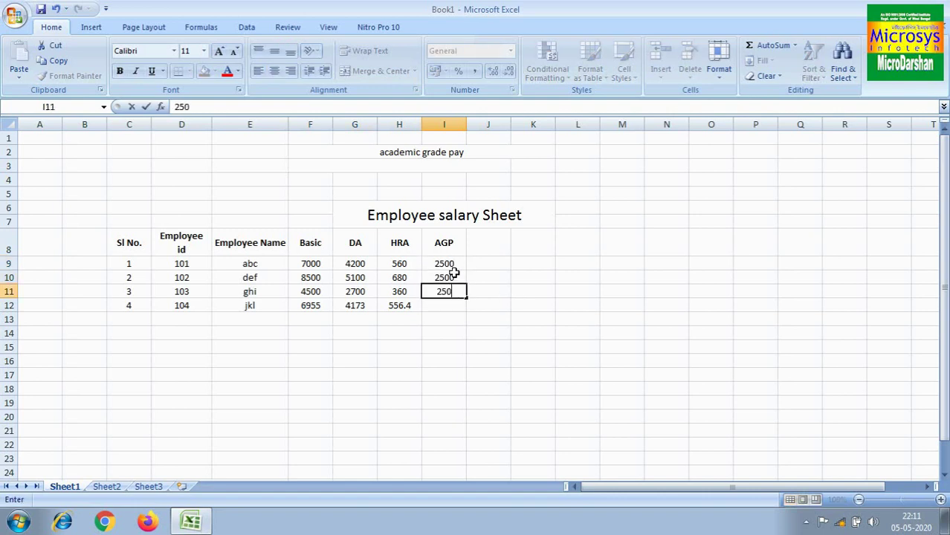
{"action": "key", "text": "Return"}
{"action": "type", "text": "2500"}
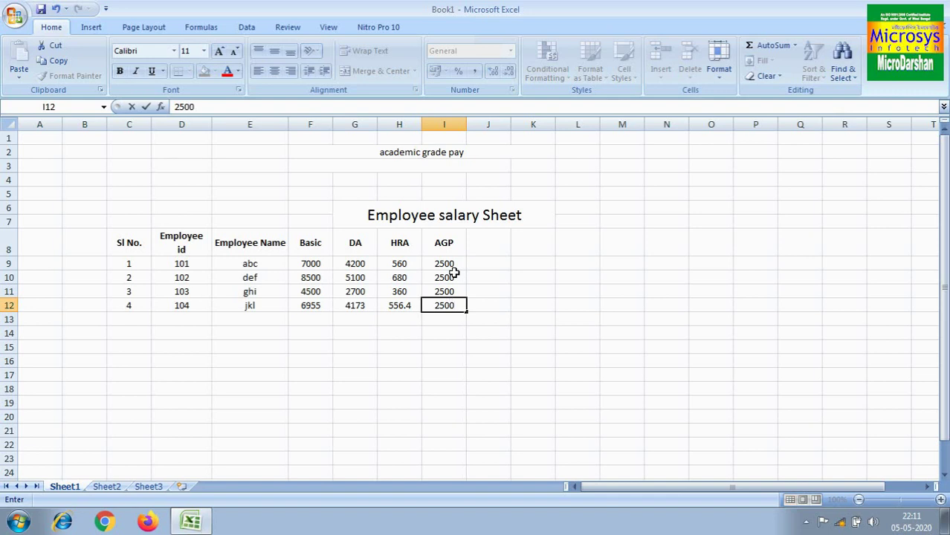
{"action": "left_click", "coordinate": [590, 329]}
Enter the header "CCA" in J8 and replace the note in merged cell F2 with "city compensatory allowance".
{"action": "left_click", "coordinate": [495, 241]}
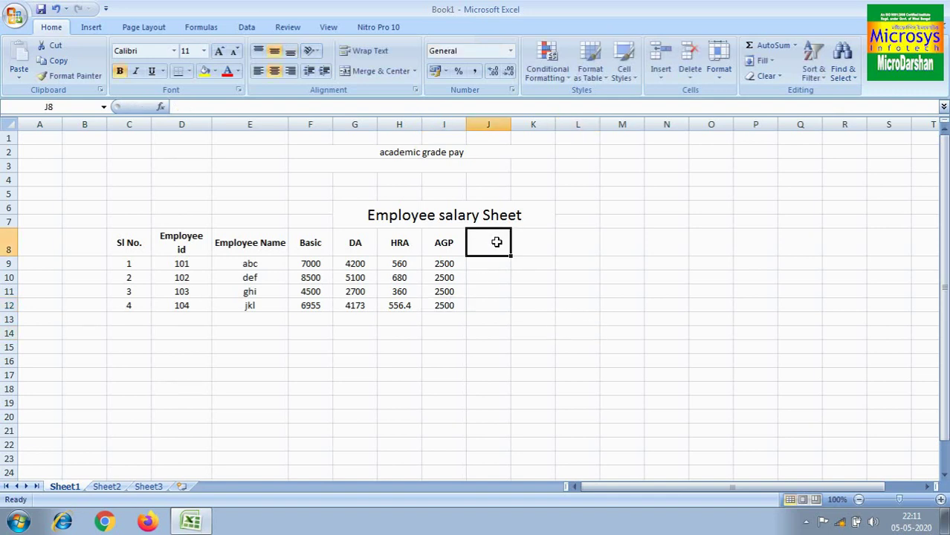
{"action": "type", "text": "CCA"}
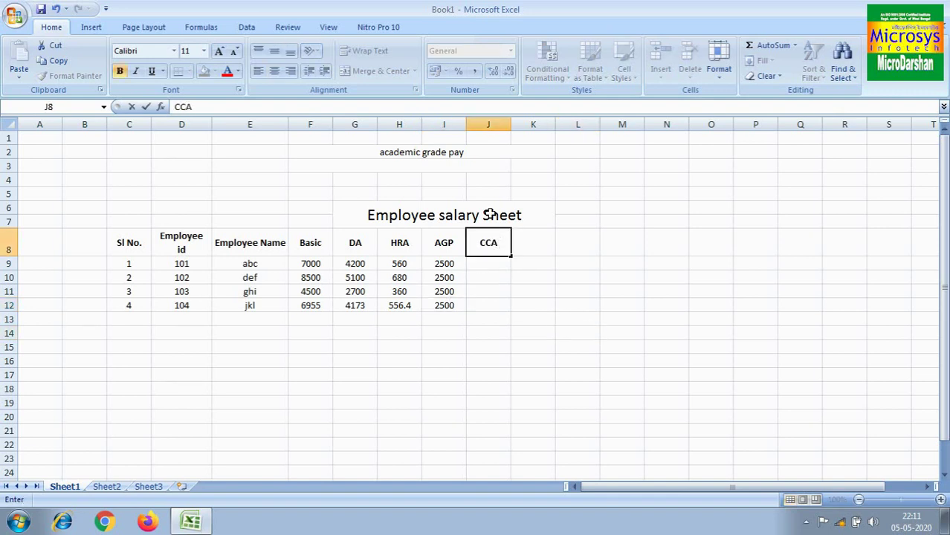
{"action": "left_click", "coordinate": [462, 152]}
{"action": "type", "text": "city"}
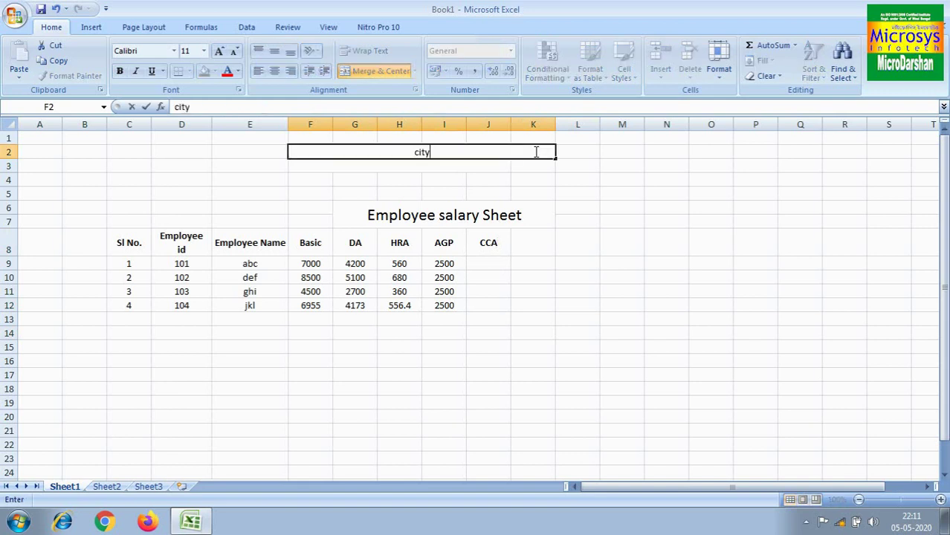
{"action": "type", "text": " compensato"}
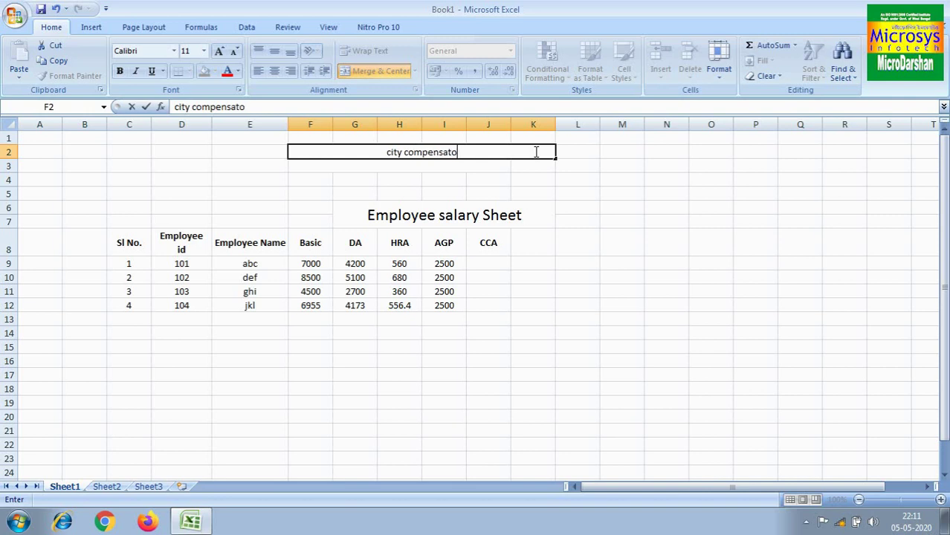
{"action": "type", "text": "ry a"}
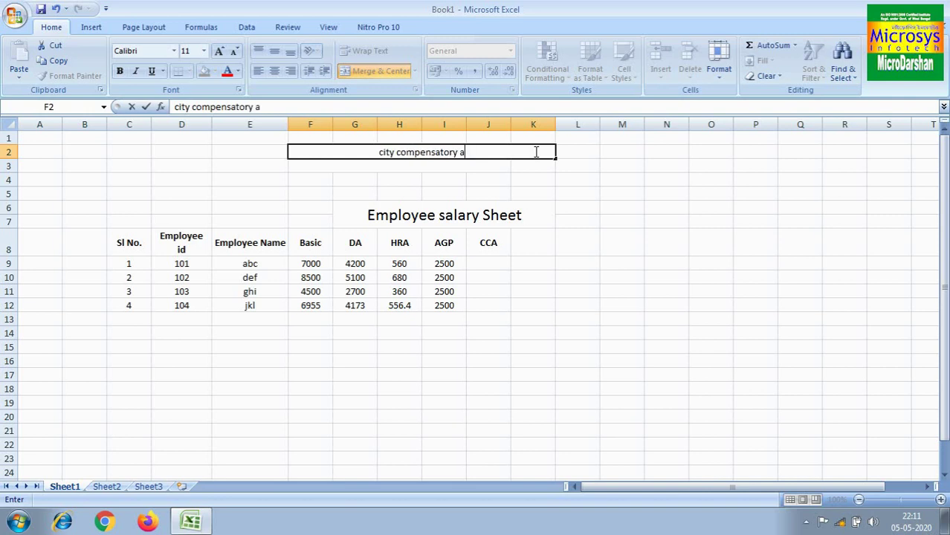
{"action": "type", "text": "llowance"}
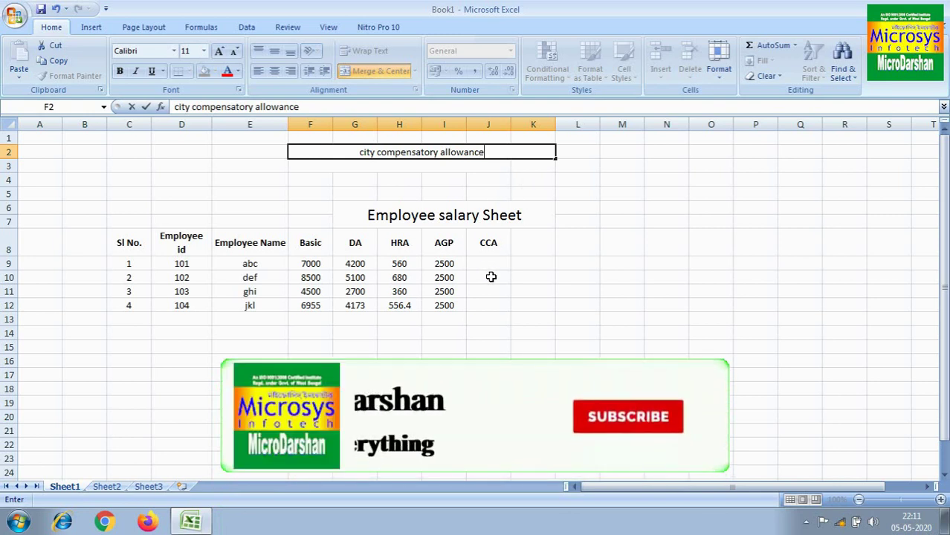
Enter 100 as the first employee's CCA in J9 and copy it to J10:J12 for the others.
{"action": "left_click", "coordinate": [492, 266]}
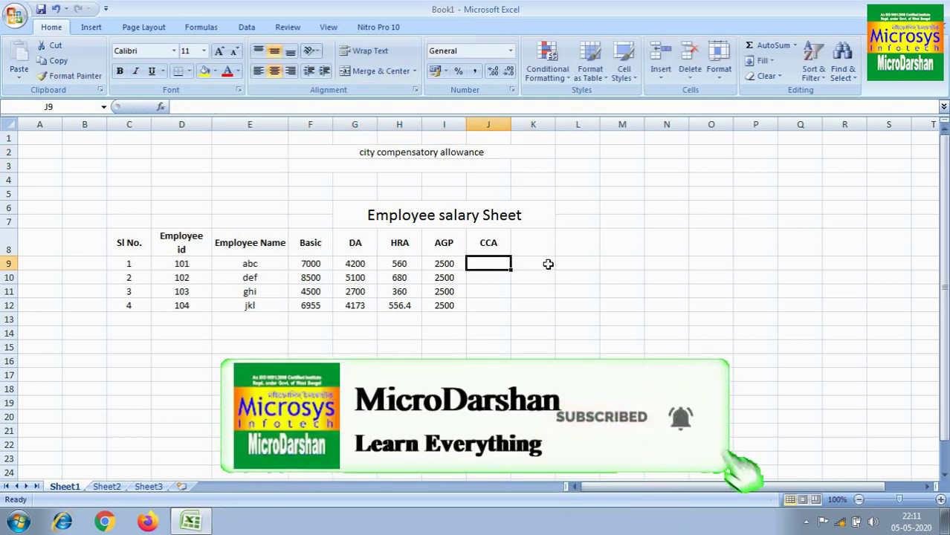
{"action": "type", "text": "100"}
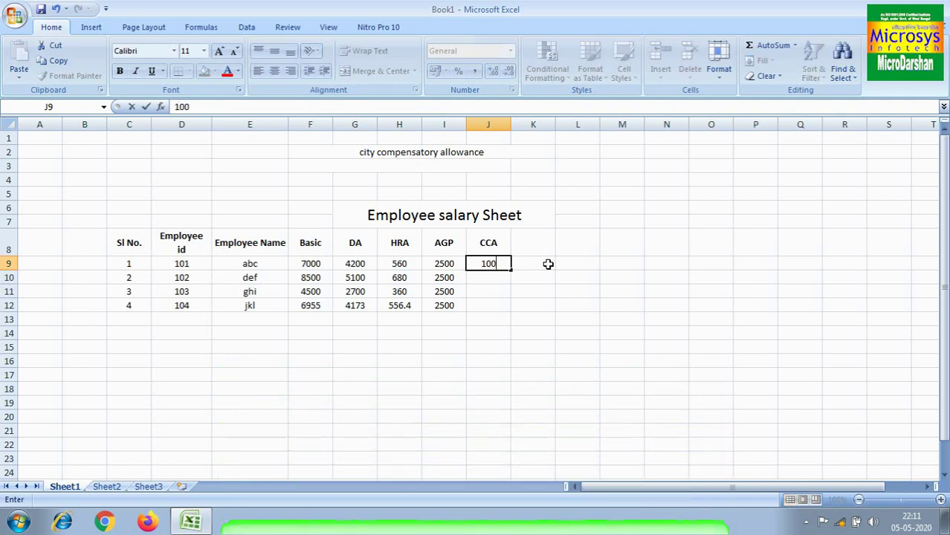
{"action": "left_click", "coordinate": [532, 333]}
{"action": "left_click", "coordinate": [490, 264]}
{"action": "right_click", "coordinate": [491, 264]}
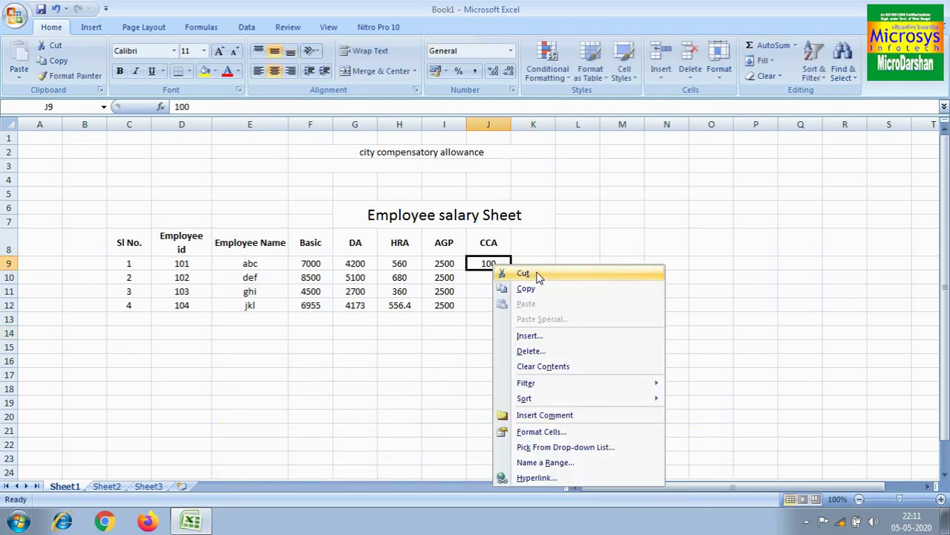
{"action": "left_click", "coordinate": [530, 290]}
{"action": "left_click_drag", "start_coordinate": [486, 278], "coordinate": [490, 304]}
{"action": "right_click", "coordinate": [490, 305]}
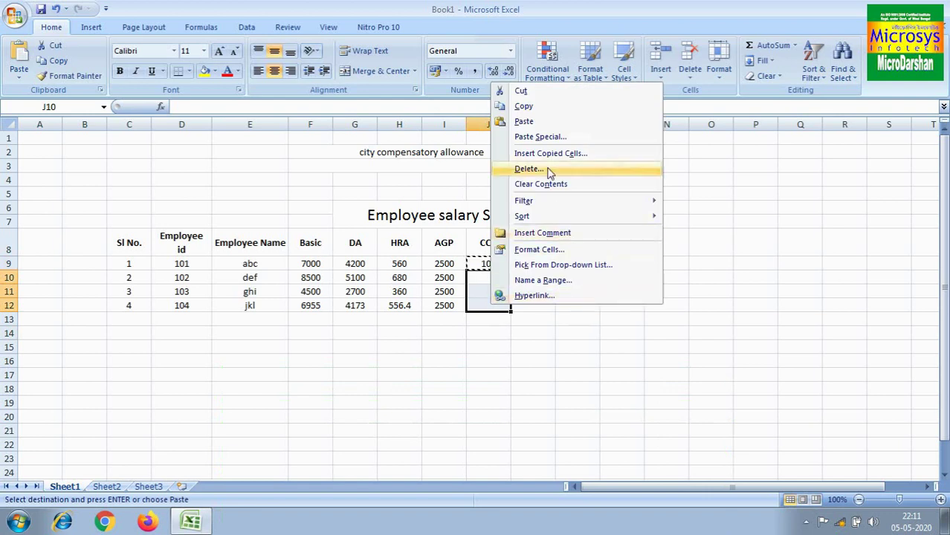
{"action": "left_click", "coordinate": [537, 121]}
{"action": "left_click", "coordinate": [470, 361]}
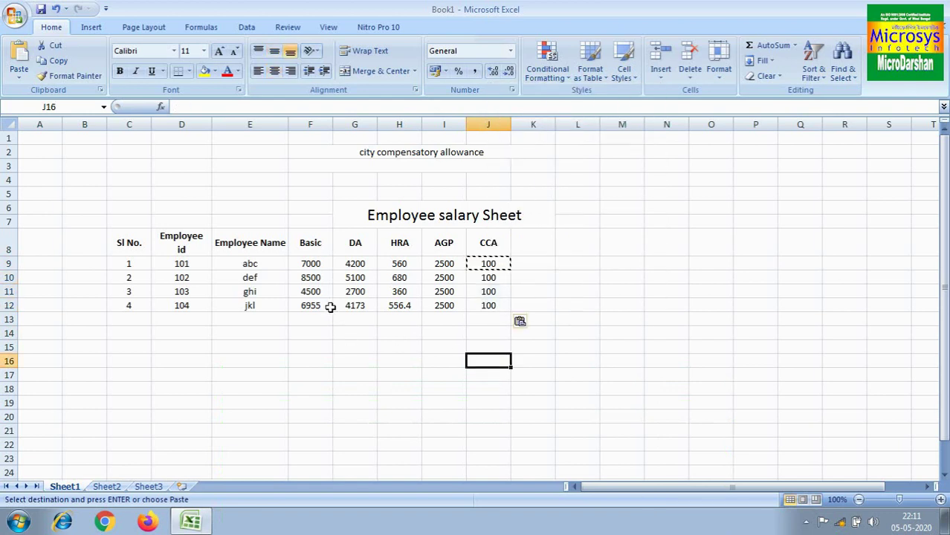
{"action": "left_click", "coordinate": [312, 245]}
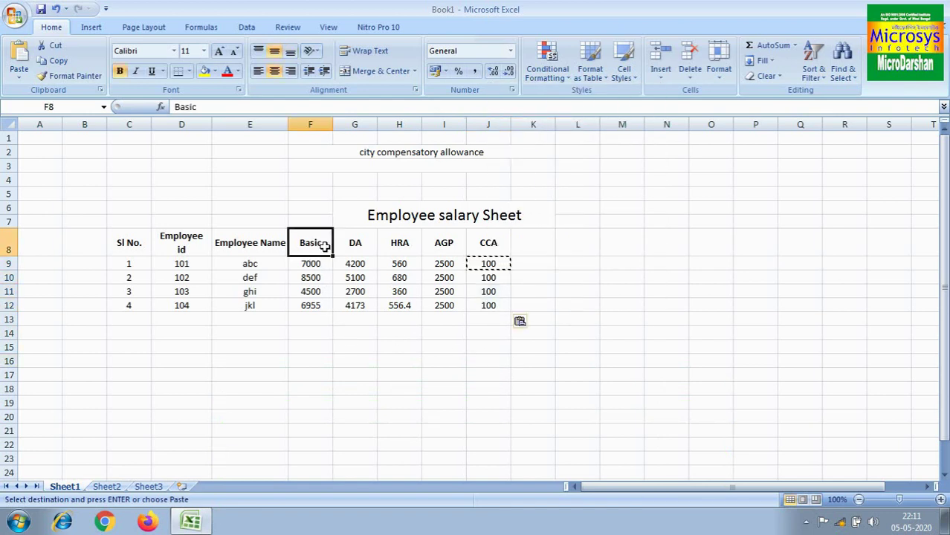
{"action": "left_click", "coordinate": [357, 245]}
{"action": "left_click", "coordinate": [399, 245]}
{"action": "left_click", "coordinate": [438, 248]}
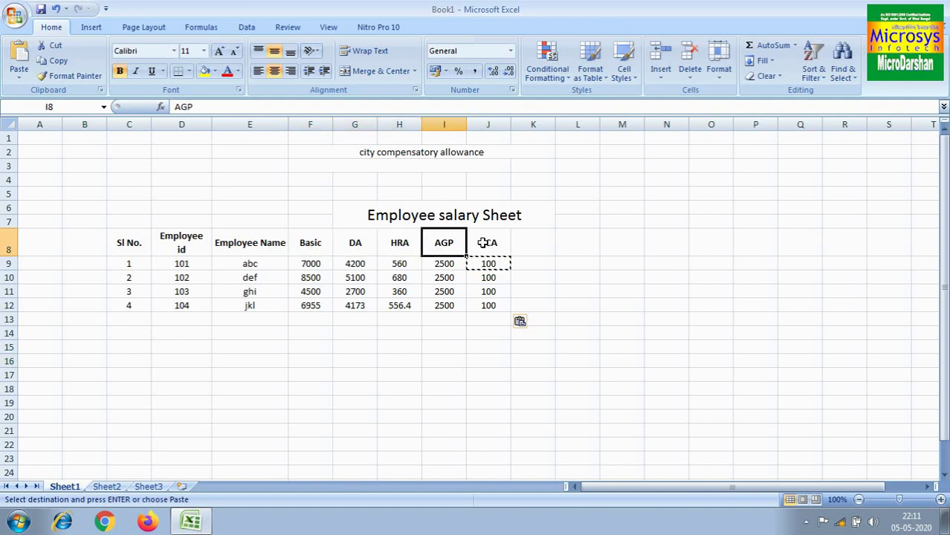
{"action": "left_click", "coordinate": [489, 247]}
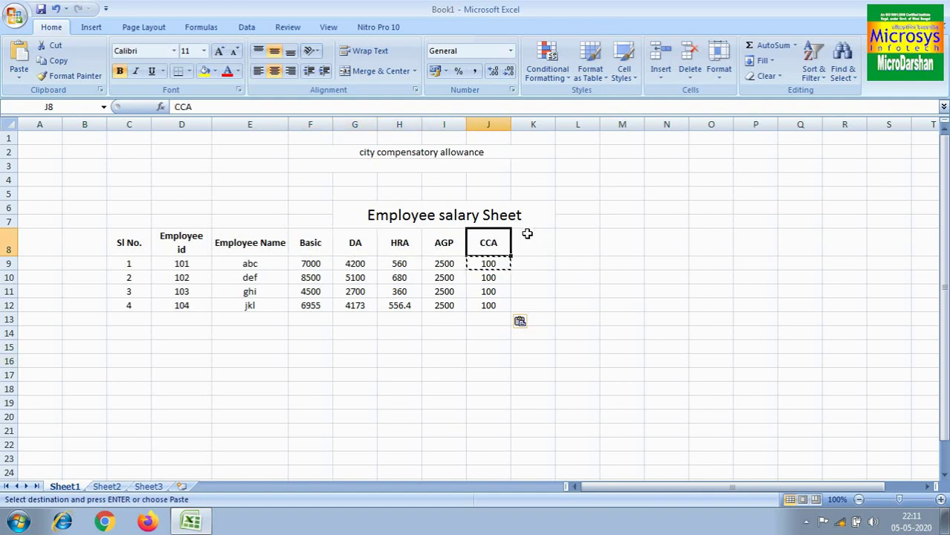
Enter the header "Gross Salary" in K8 and autofit the width of column K to it.
{"action": "left_click", "coordinate": [534, 240]}
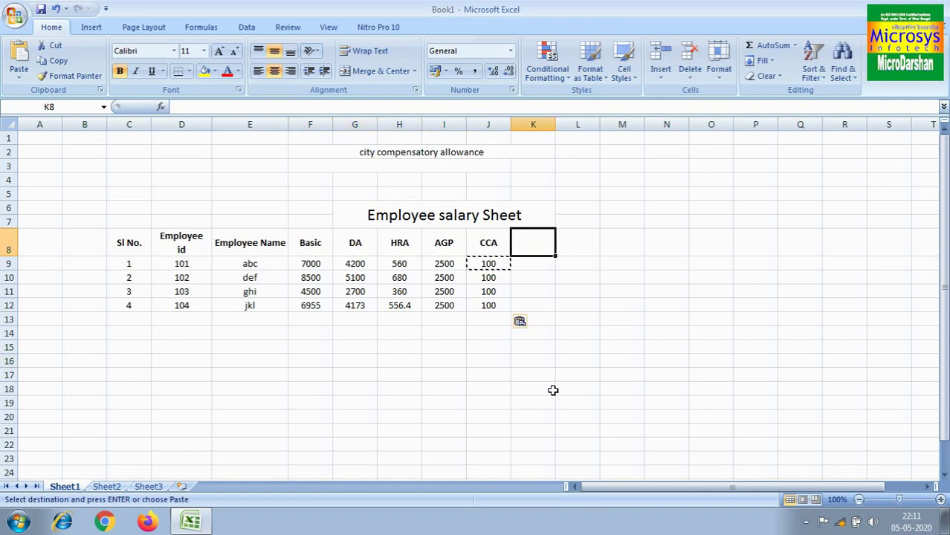
{"action": "type", "text": "Gross "}
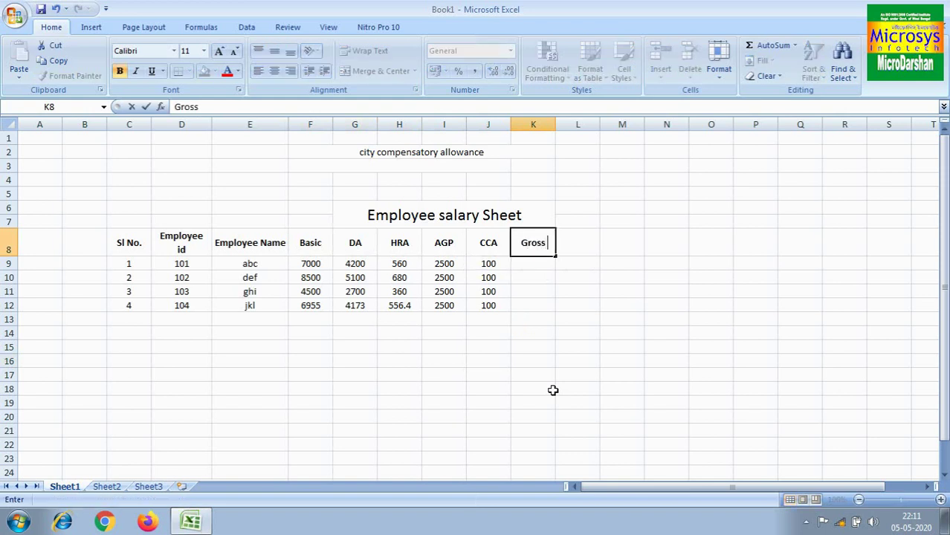
{"action": "type", "text": "Salary"}
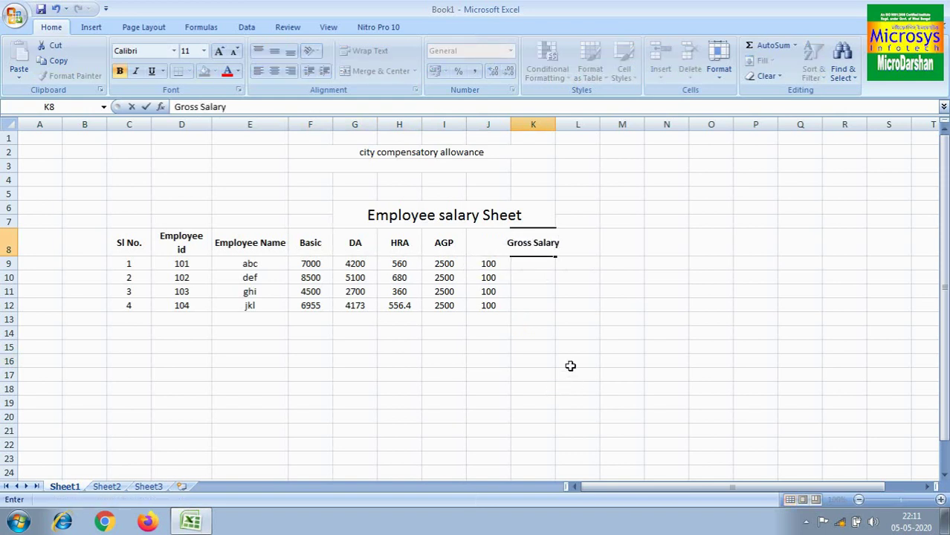
{"action": "left_click", "coordinate": [578, 306]}
{"action": "double_click", "coordinate": [556, 124]}
Calculate the first employee's gross salary in K9 with =SUM(F9:J9) and fill the formula down to K12.
{"action": "left_click", "coordinate": [544, 261]}
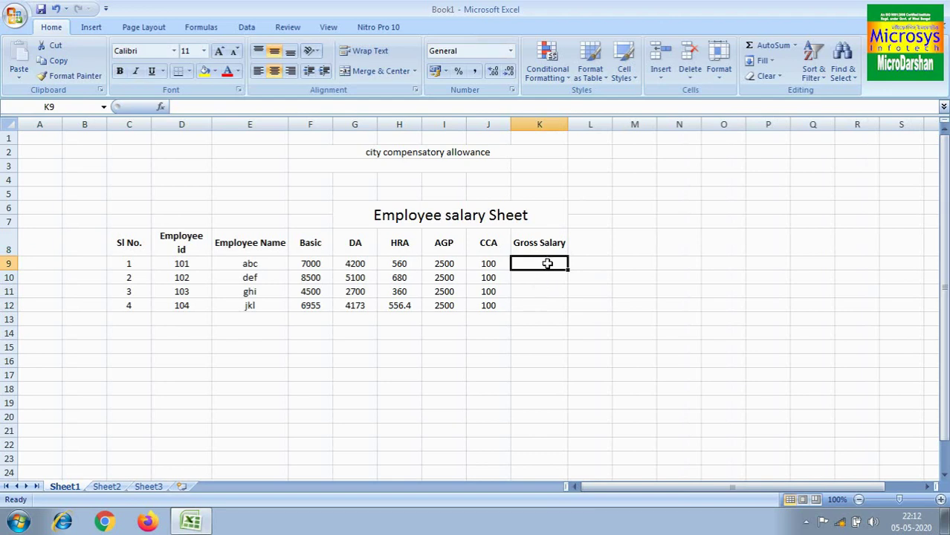
{"action": "type", "text": "=sum"}
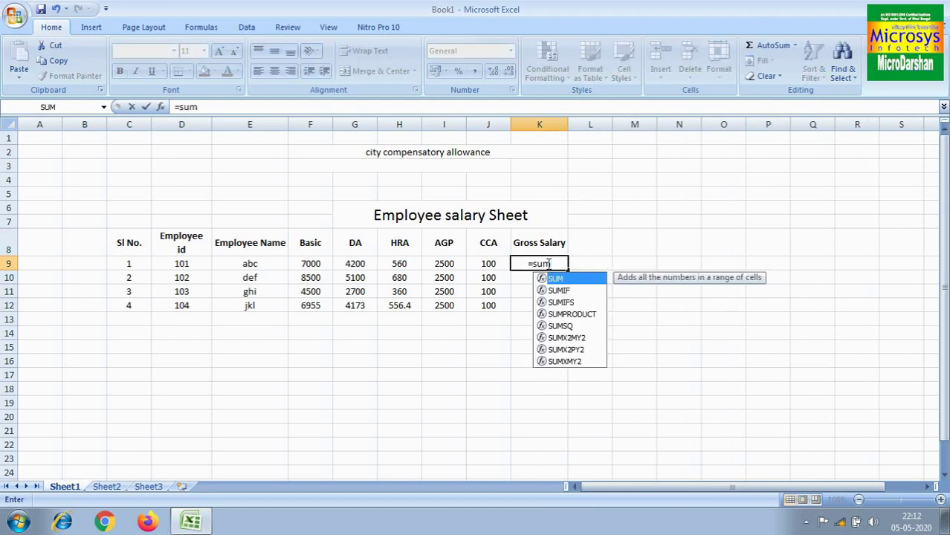
{"action": "type", "text": "("}
{"action": "left_click_drag", "start_coordinate": [309, 263], "coordinate": [488, 265]}
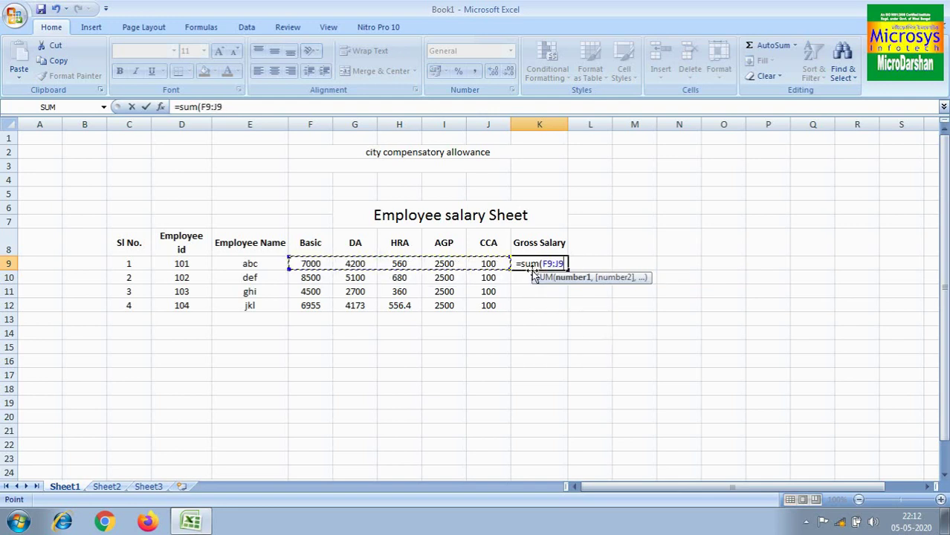
{"action": "type", "text": ")"}
{"action": "key", "text": "Return"}
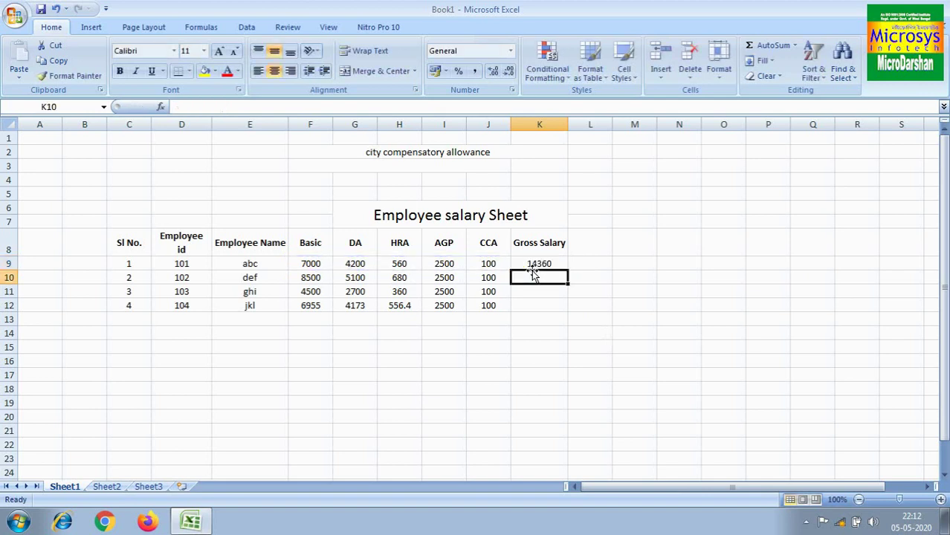
{"action": "left_click", "coordinate": [559, 266]}
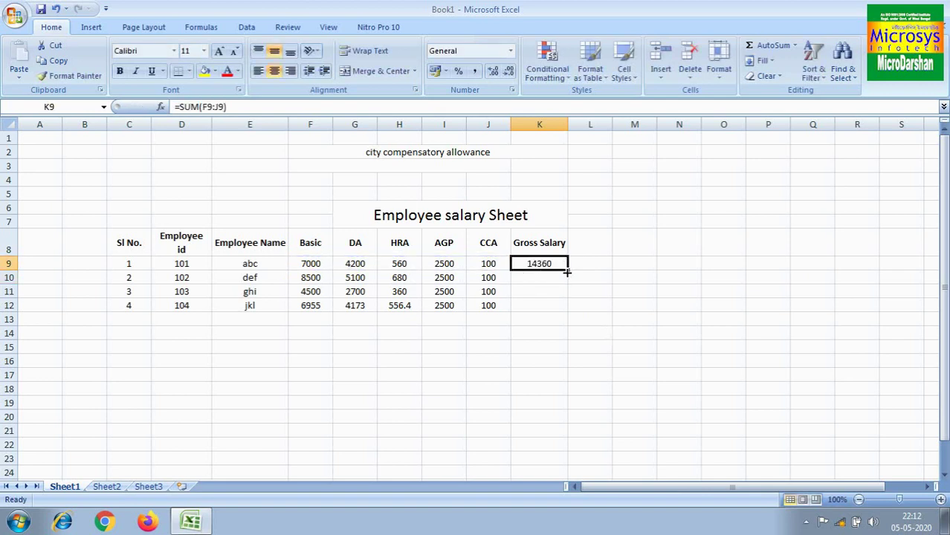
{"action": "left_click_drag", "start_coordinate": [567, 270], "coordinate": [569, 312]}
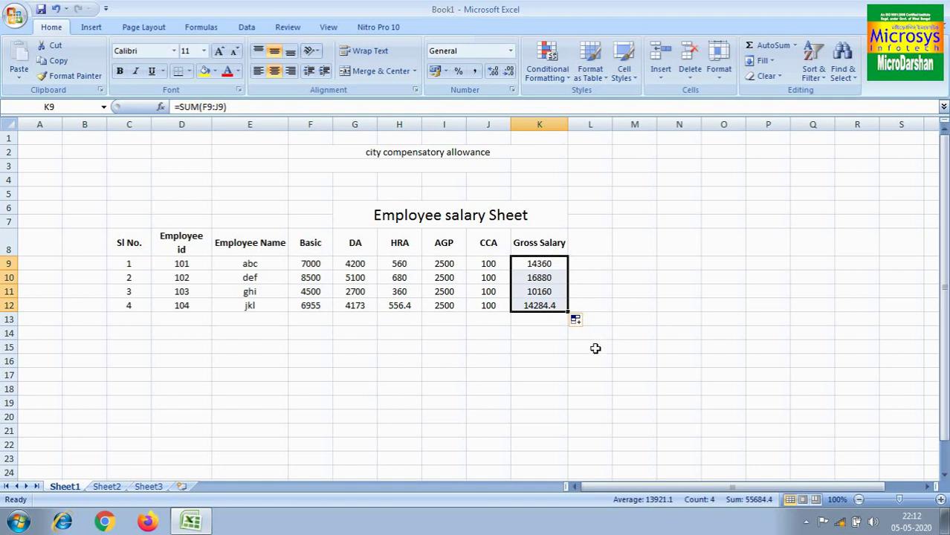
{"action": "left_click", "coordinate": [550, 264]}
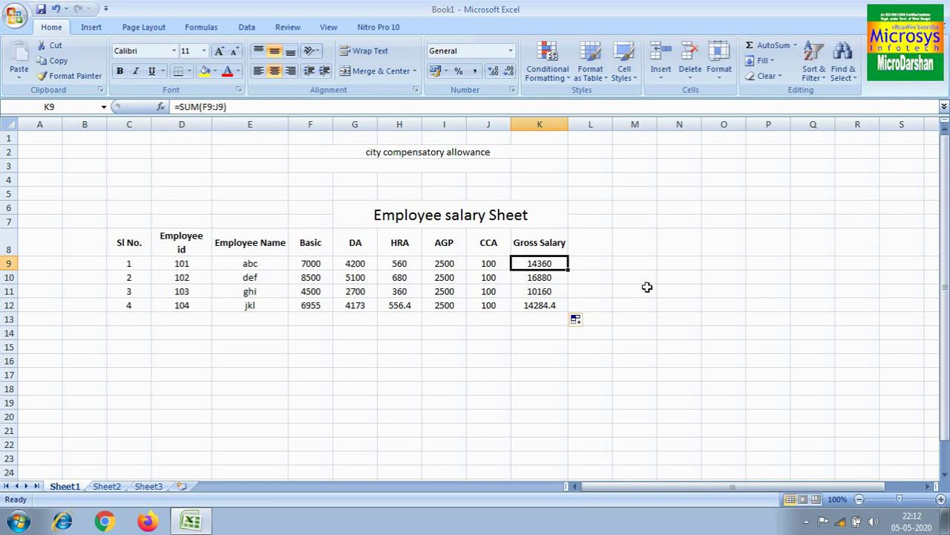
{"action": "left_click", "coordinate": [545, 250]}
{"action": "left_click_drag", "start_coordinate": [537, 265], "coordinate": [547, 305]}
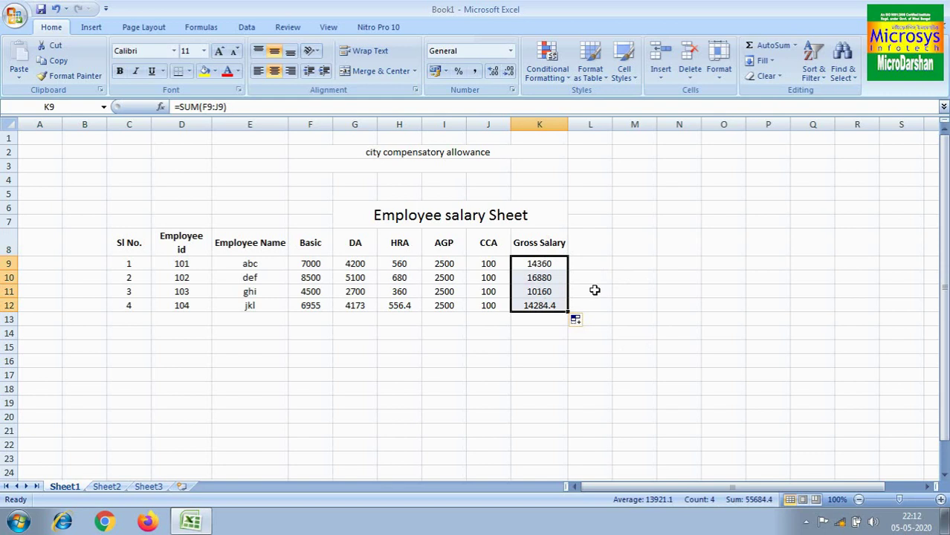
Enter the header "PF" in L8 and replace the note in merged cell F2 with "providet fund".
{"action": "left_click", "coordinate": [578, 243]}
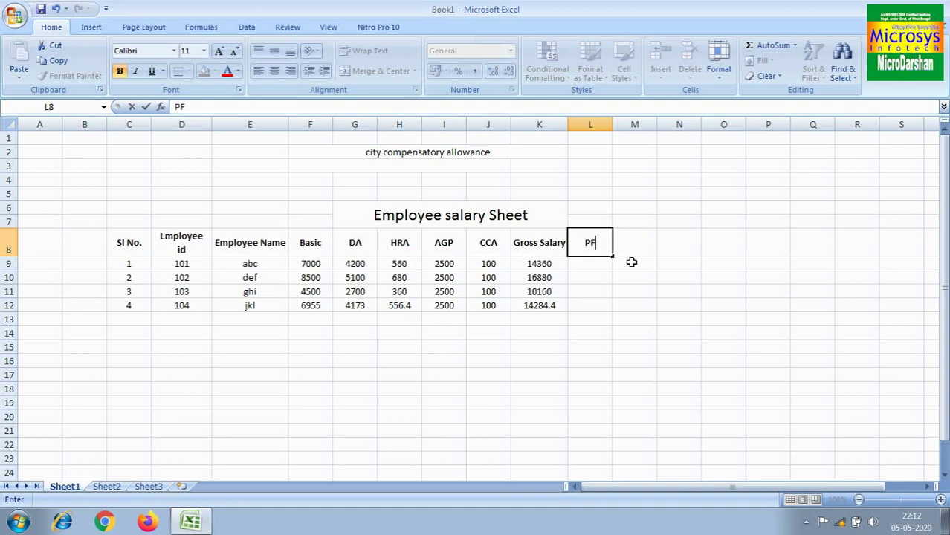
{"action": "left_click", "coordinate": [444, 153]}
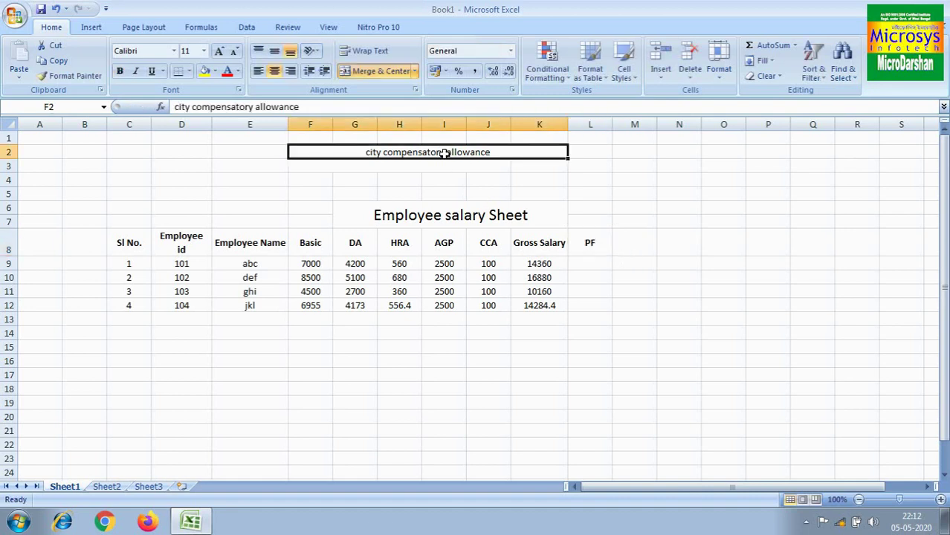
{"action": "type", "text": "providet"}
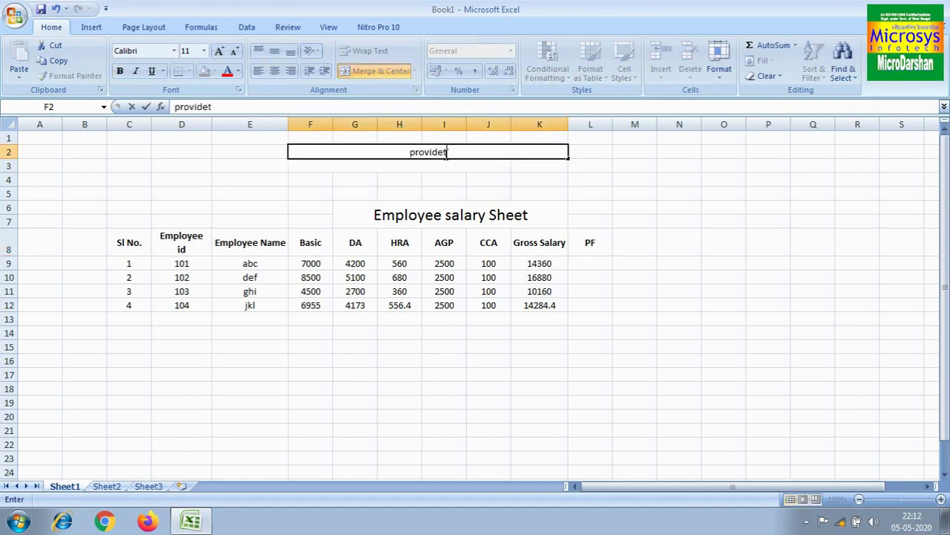
{"action": "type", "text": " fund"}
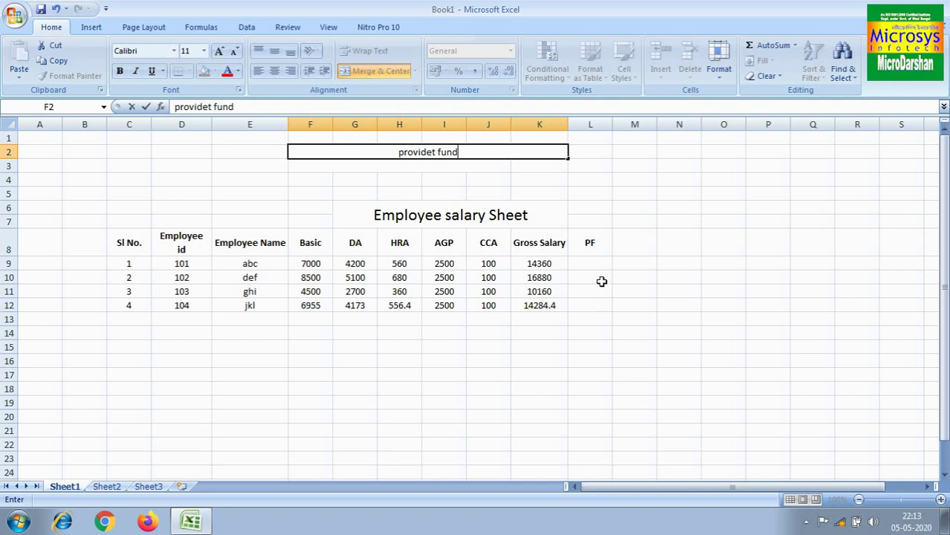
{"action": "left_click", "coordinate": [599, 263]}
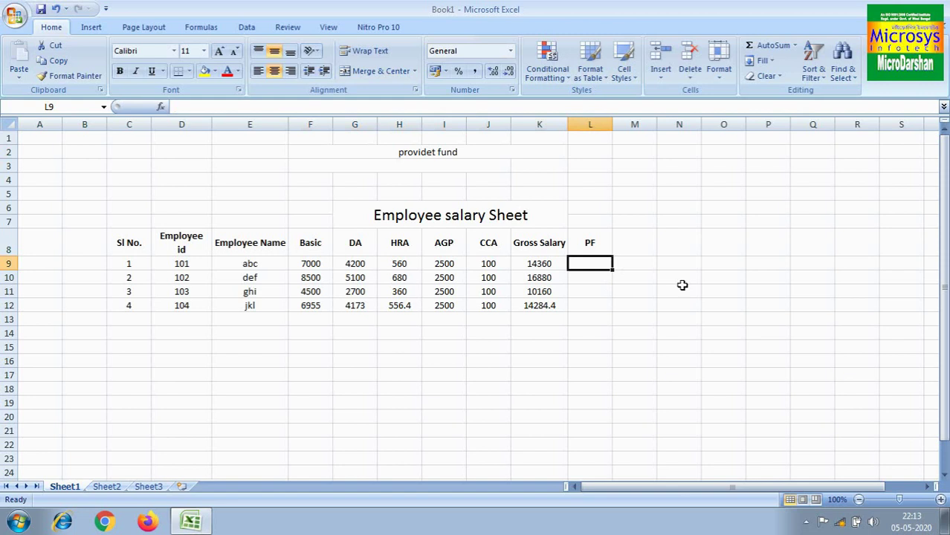
Enter the note "7% of basic" in merged cell F3.
{"action": "left_click", "coordinate": [399, 166]}
{"action": "type", "text": "7"}
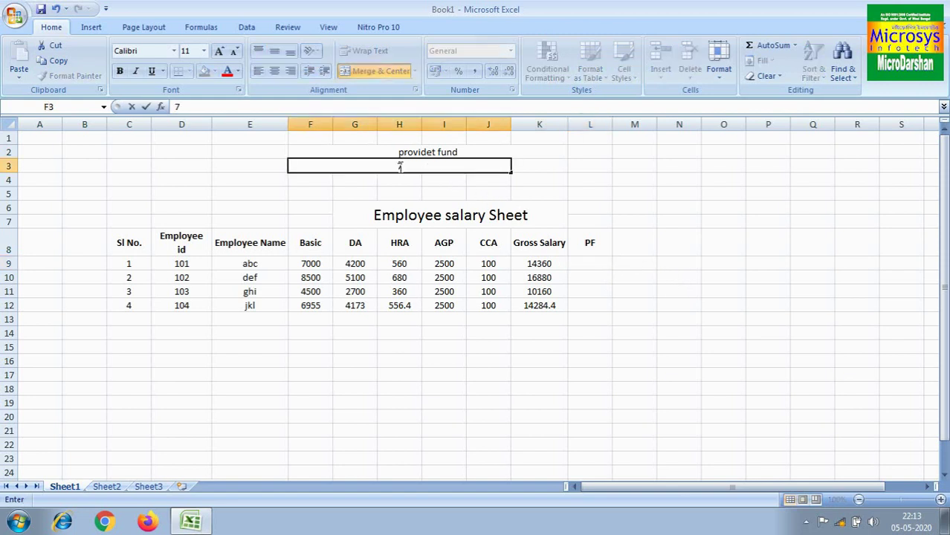
{"action": "type", "text": "% of basic"}
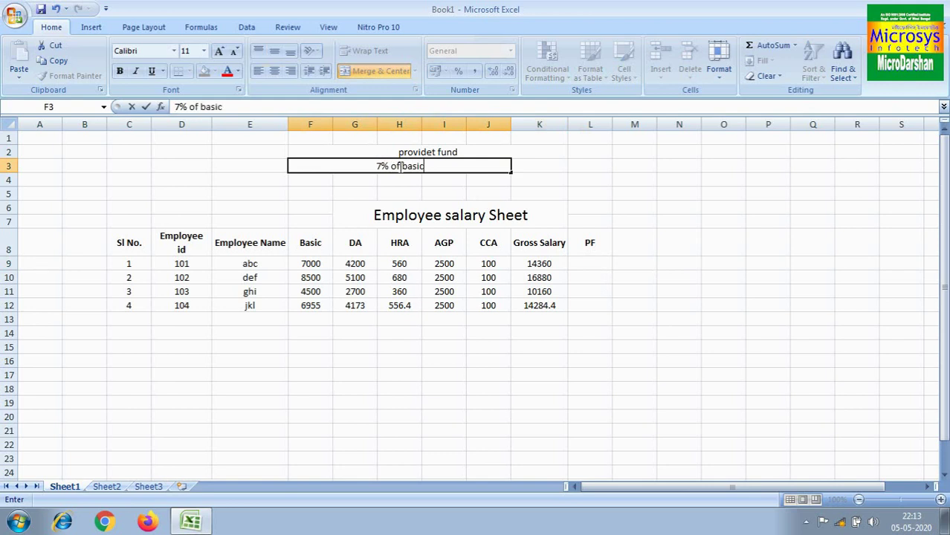
Calculate the first employee's PF in L9 with =F9*7% and fill the formula down to L12.
{"action": "left_click", "coordinate": [586, 262]}
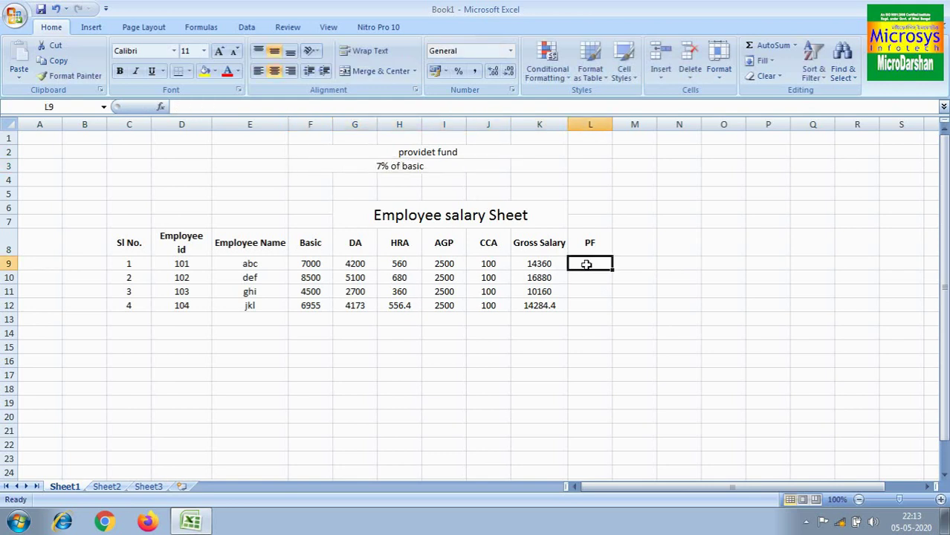
{"action": "type", "text": "="}
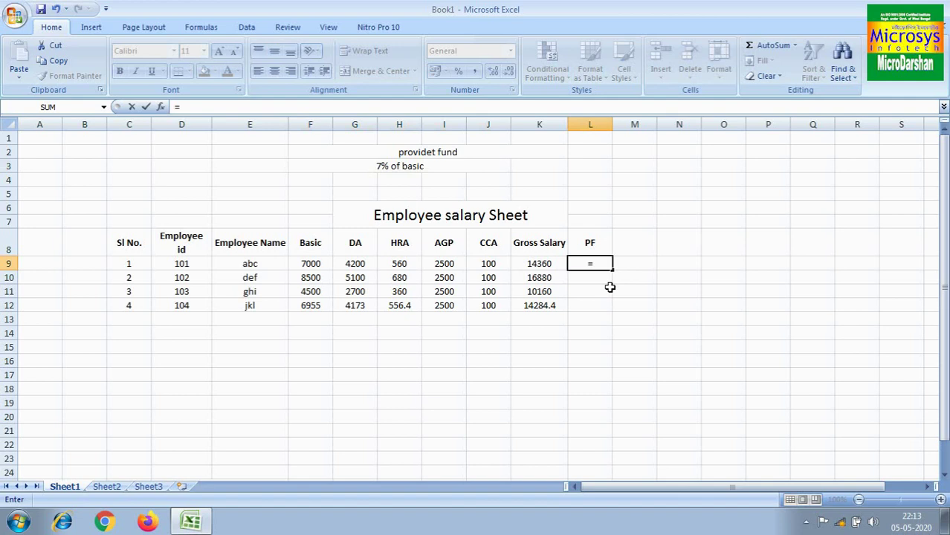
{"action": "left_click", "coordinate": [310, 263]}
{"action": "type", "text": "*7%"}
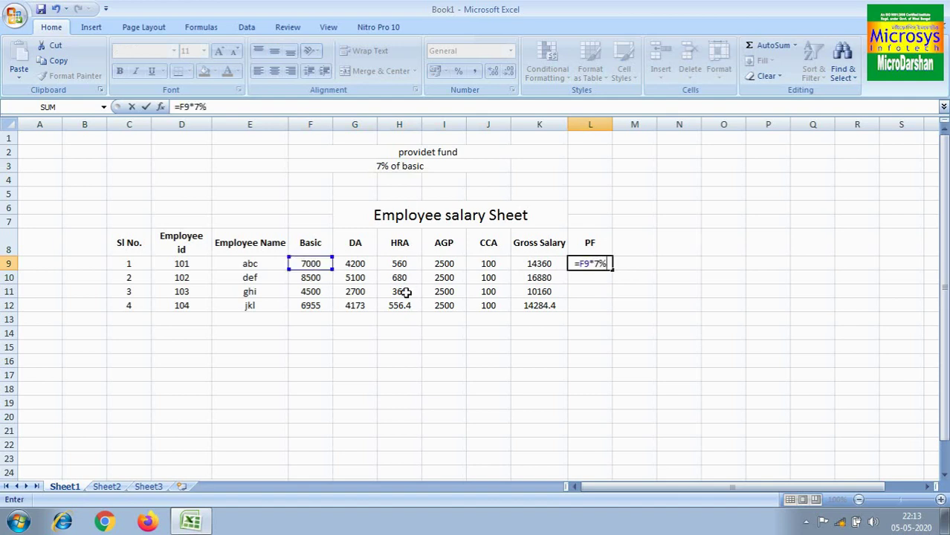
{"action": "key", "text": "Return"}
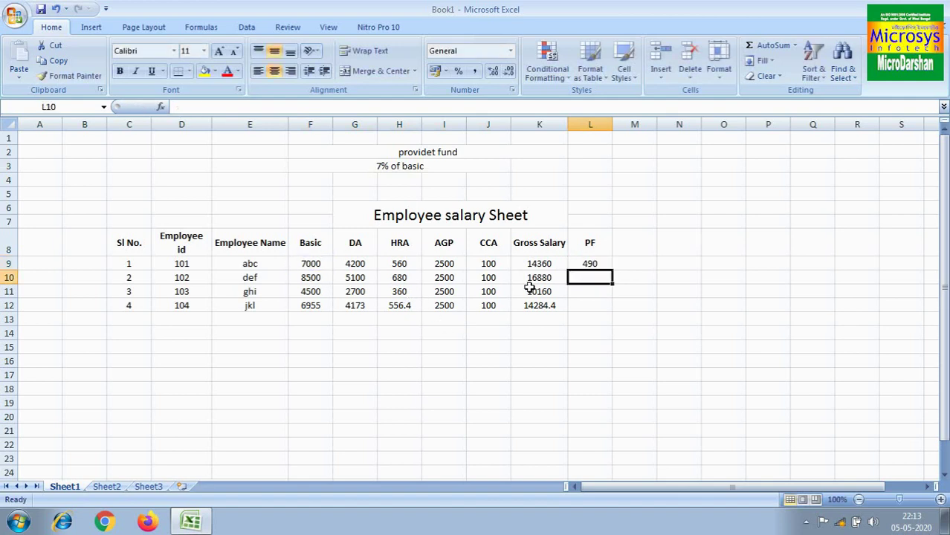
{"action": "left_click", "coordinate": [592, 261]}
{"action": "left_click_drag", "start_coordinate": [612, 270], "coordinate": [617, 313]}
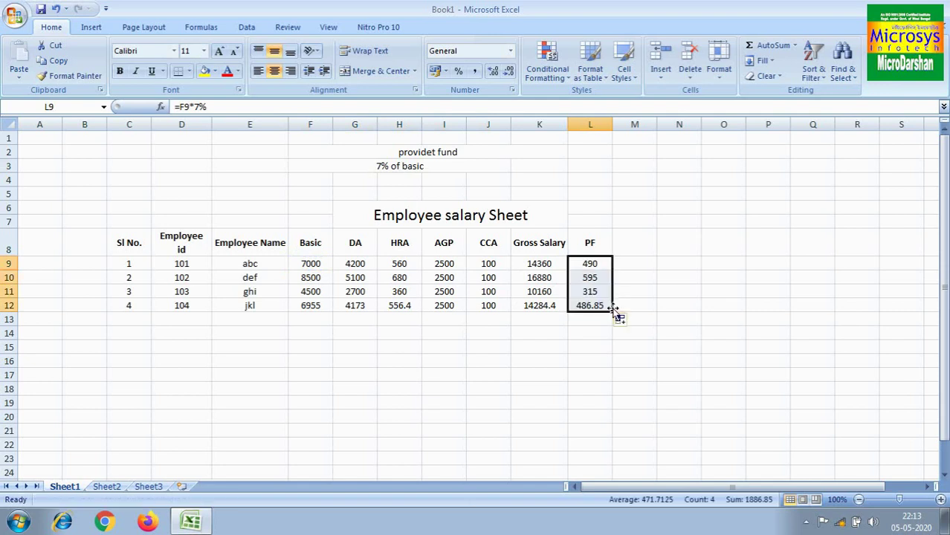
Enter the header "ESI" in M8.
{"action": "left_click", "coordinate": [627, 241]}
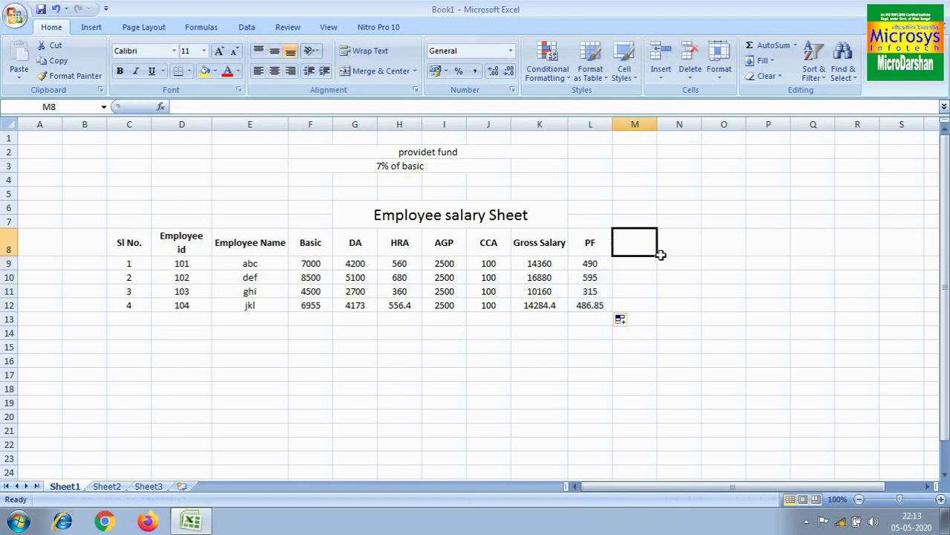
{"action": "type", "text": "ES"}
{"action": "left_click", "coordinate": [679, 399]}
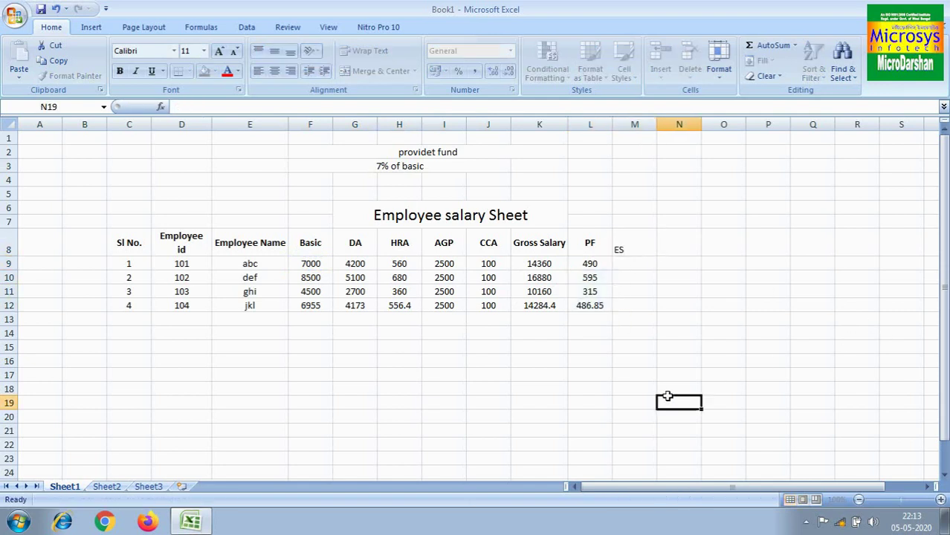
{"action": "left_click", "coordinate": [630, 251]}
{"action": "type", "text": "E"}
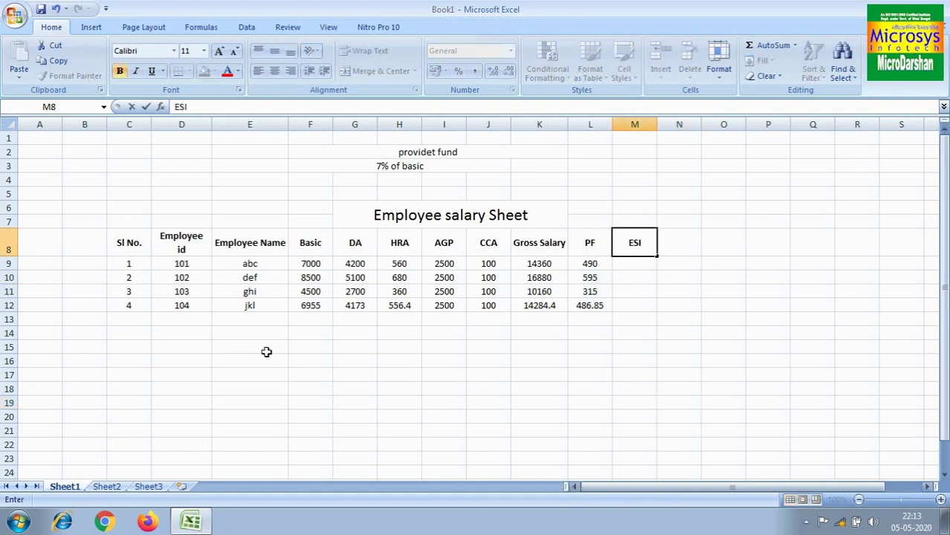
Replace the note in merged cell F2 with "employee state insuarance" and clear the note in F3.
{"action": "left_click", "coordinate": [427, 151]}
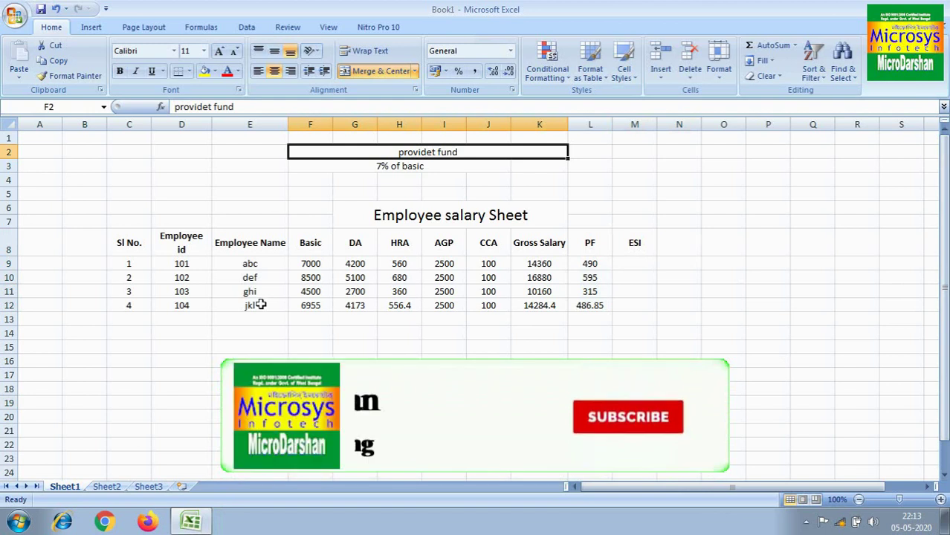
{"action": "type", "text": "em"}
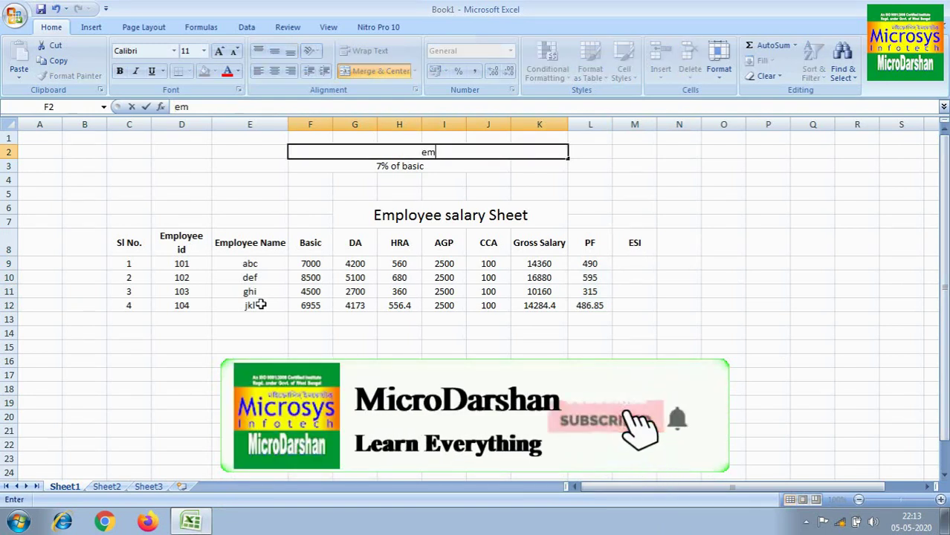
{"action": "type", "text": "ployee st"}
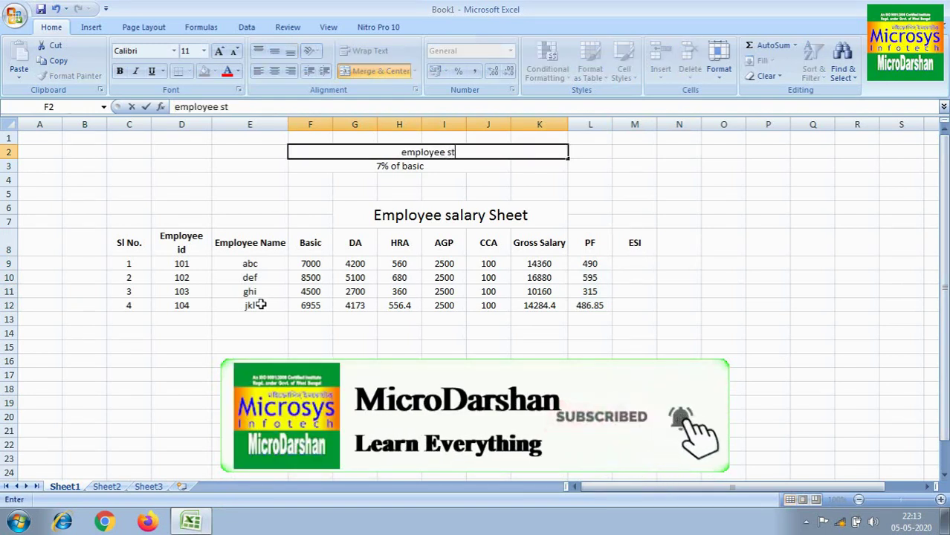
{"action": "type", "text": "ate insu"}
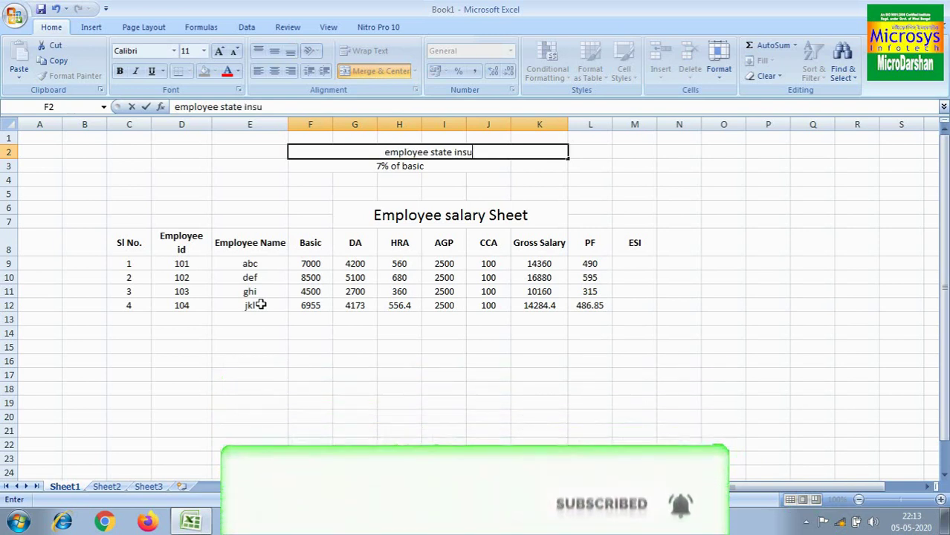
{"action": "type", "text": "arance"}
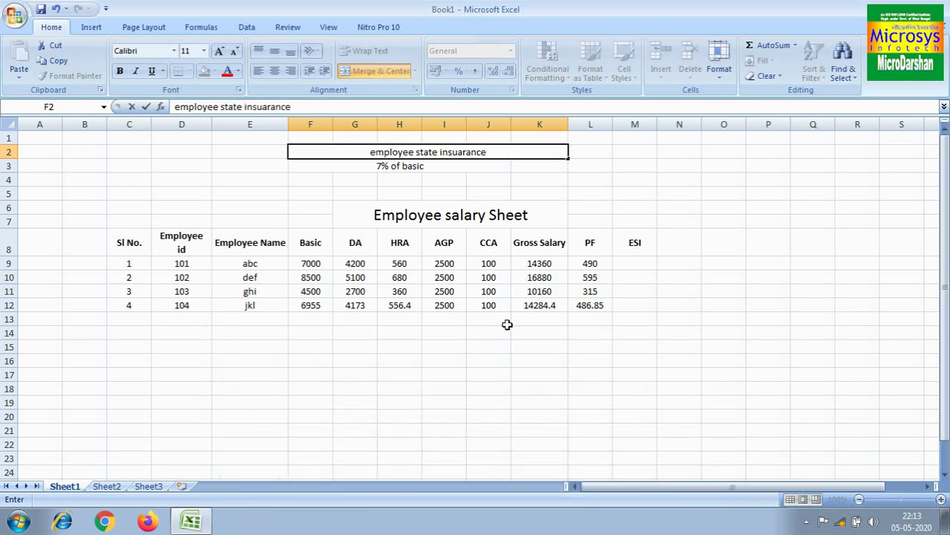
{"action": "left_click", "coordinate": [458, 170]}
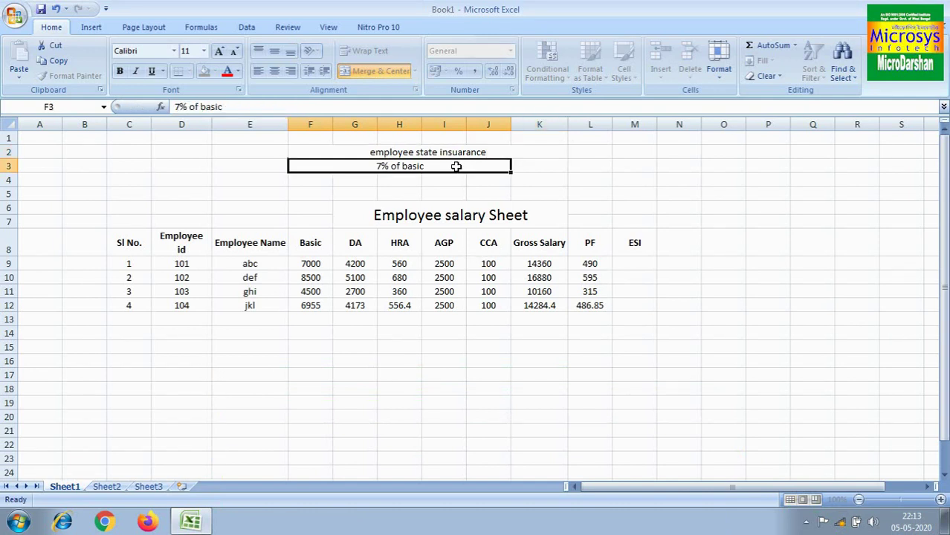
{"action": "key", "text": "Delete"}
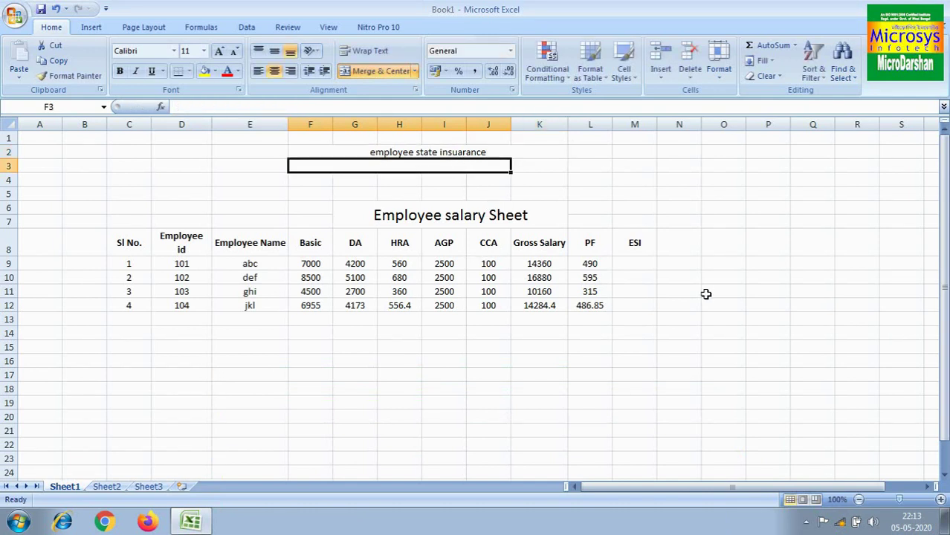
Enter 120 as the first employee's ESI in M9 and copy it to M10:M12 for the others.
{"action": "left_click", "coordinate": [622, 264]}
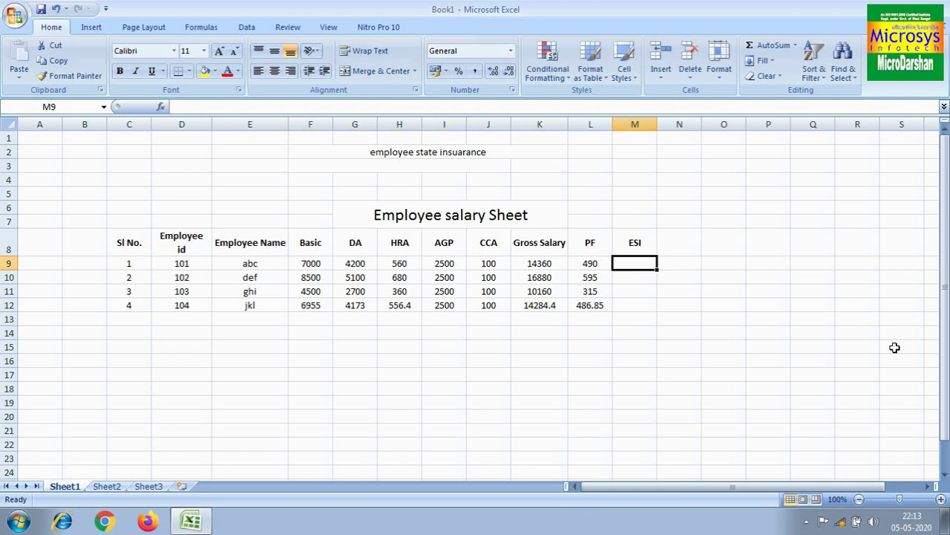
{"action": "type", "text": "120"}
{"action": "left_click", "coordinate": [674, 304]}
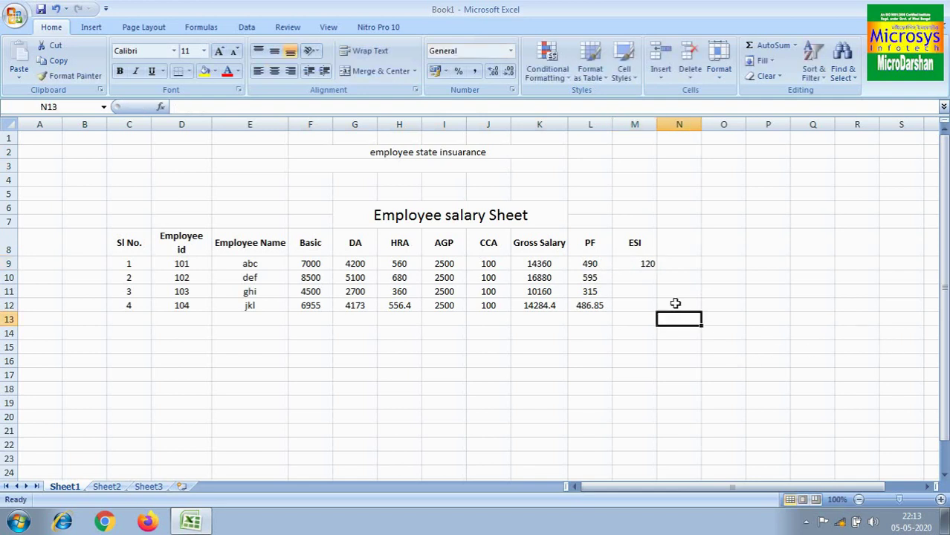
{"action": "left_click", "coordinate": [642, 263]}
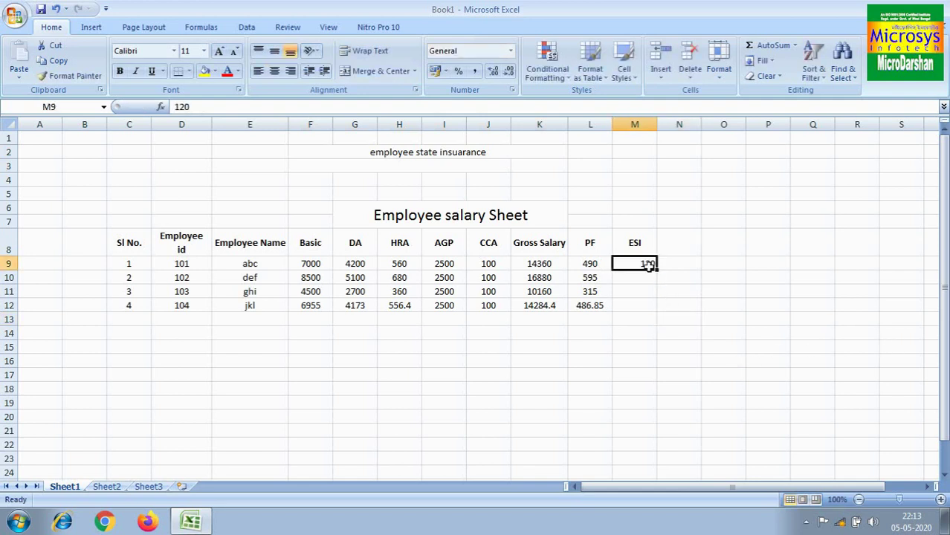
{"action": "key", "text": "ctrl+c"}
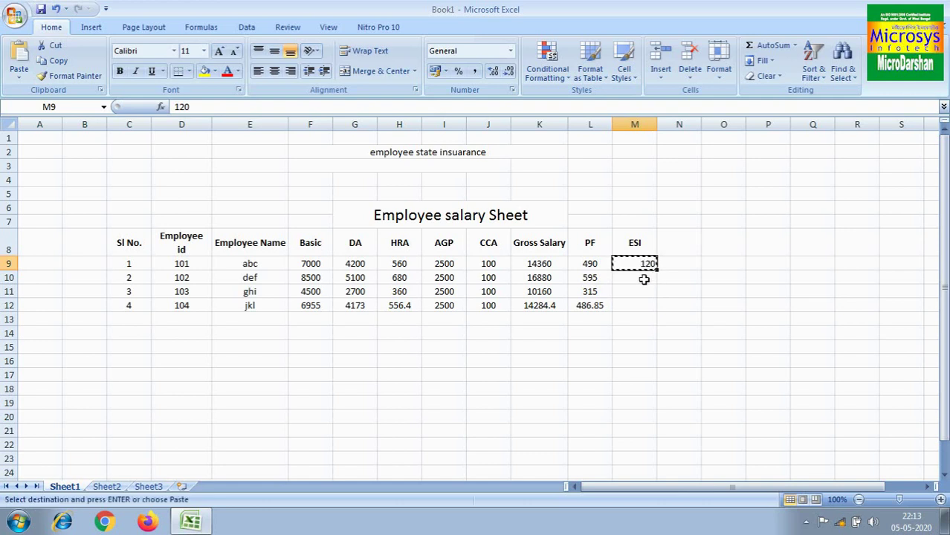
{"action": "left_click_drag", "start_coordinate": [642, 276], "coordinate": [638, 306]}
{"action": "key", "text": "ctrl+v"}
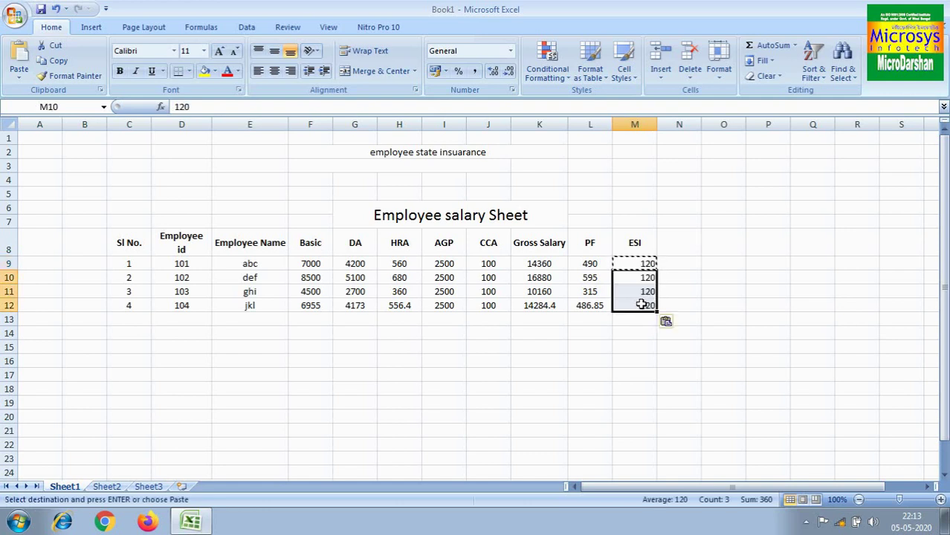
{"action": "left_click", "coordinate": [640, 345]}
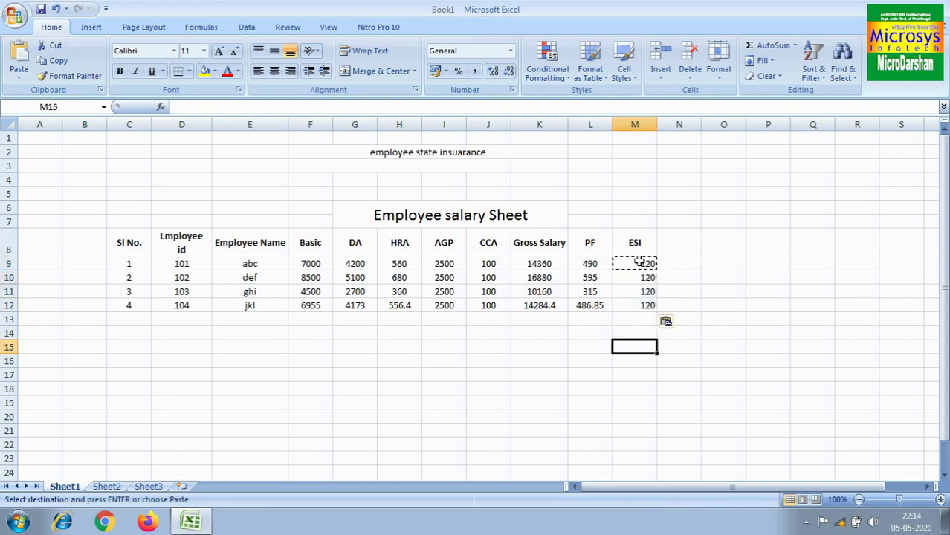
Center the ESI values in M9:M12 horizontally and align them vertically to the middle.
{"action": "left_click_drag", "start_coordinate": [641, 264], "coordinate": [641, 305]}
{"action": "left_click", "coordinate": [275, 71]}
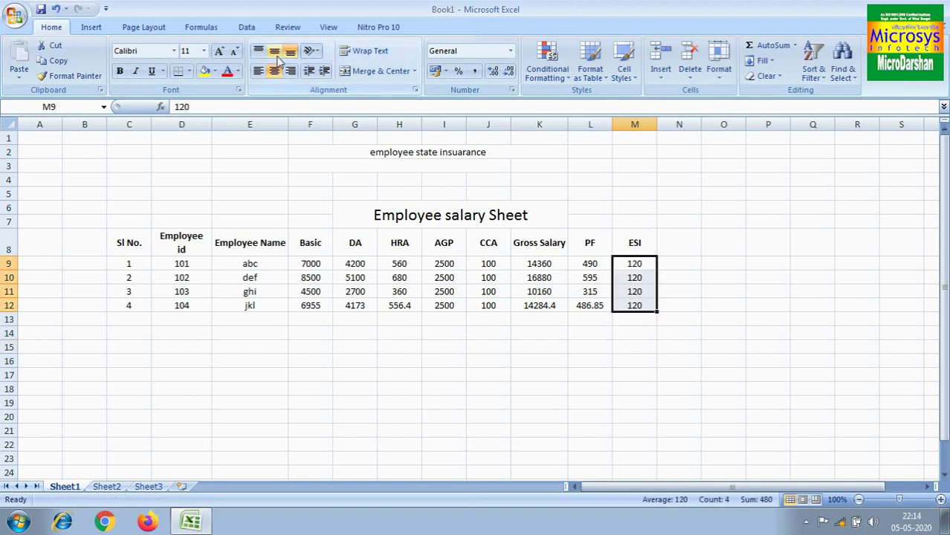
{"action": "left_click", "coordinate": [274, 50]}
{"action": "left_click", "coordinate": [669, 251]}
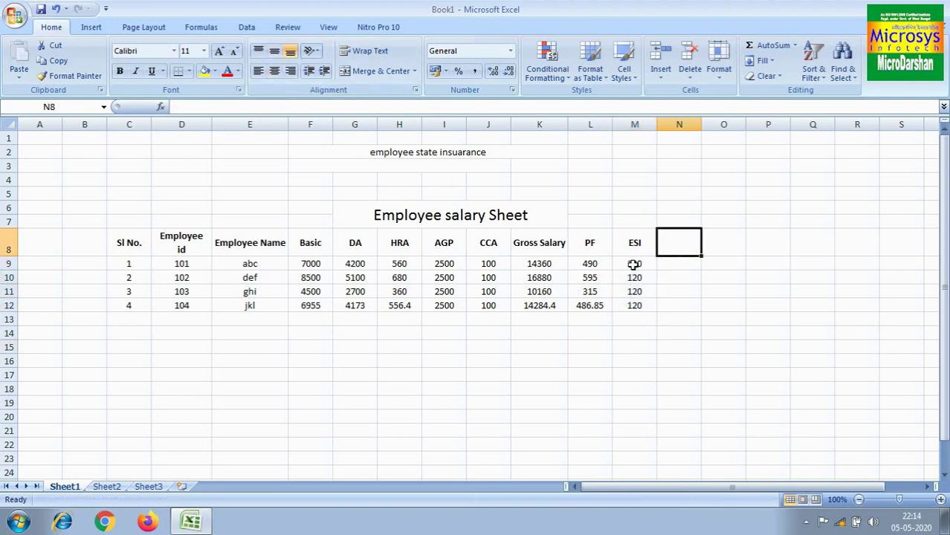
{"action": "left_click_drag", "start_coordinate": [633, 266], "coordinate": [633, 305]}
{"action": "left_click", "coordinate": [637, 265]}
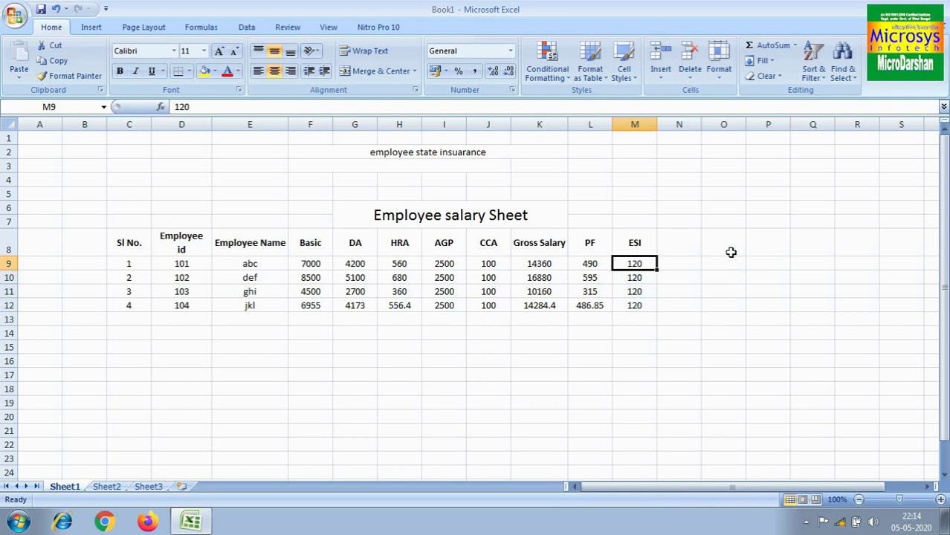
Enter the header "PT" in N8 and replace the note in merged cell F2 with "professional tax".
{"action": "left_click", "coordinate": [678, 241]}
{"action": "type", "text": "PT"}
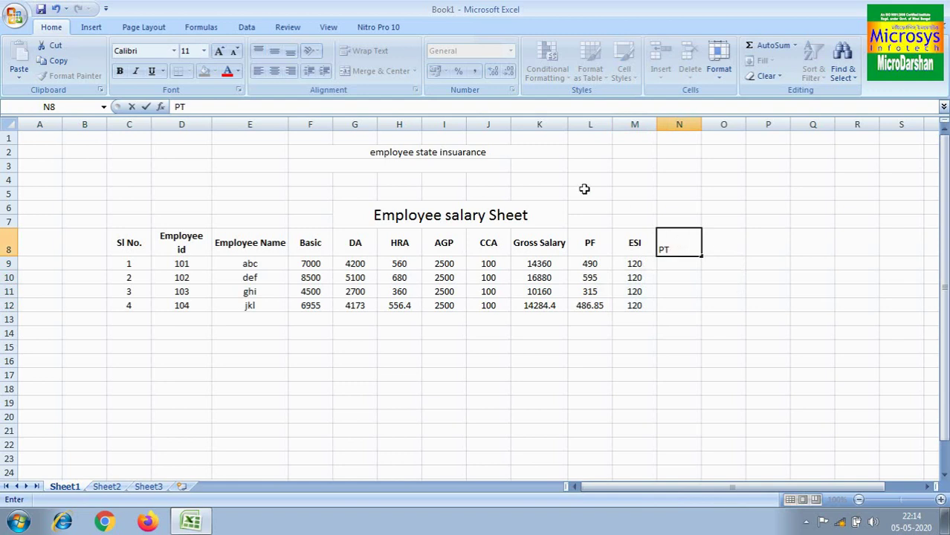
{"action": "left_click", "coordinate": [483, 152]}
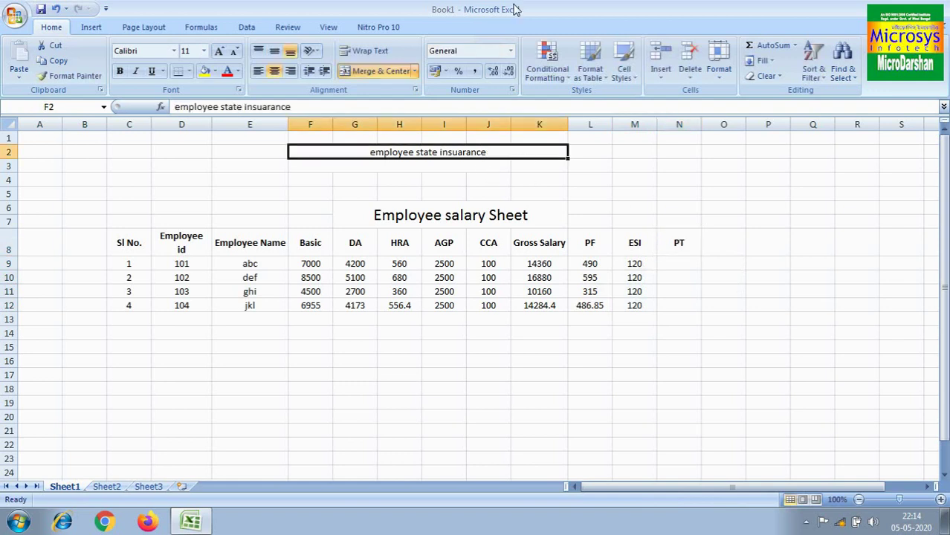
{"action": "type", "text": "profe"}
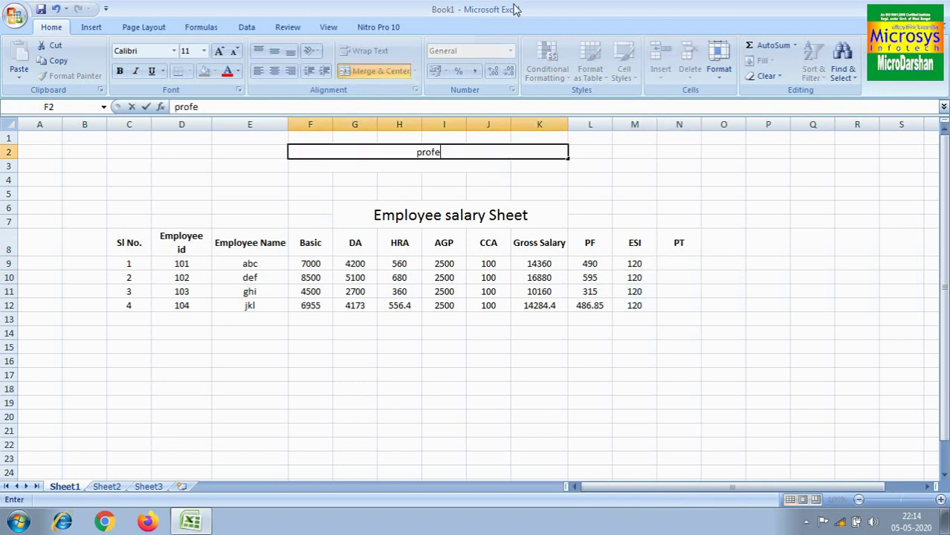
{"action": "type", "text": "ssional"}
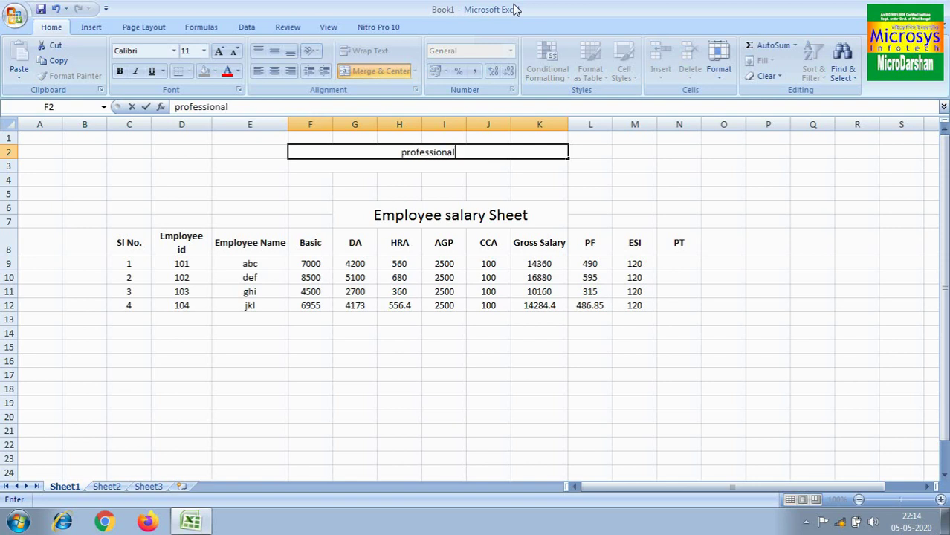
{"action": "type", "text": " tax"}
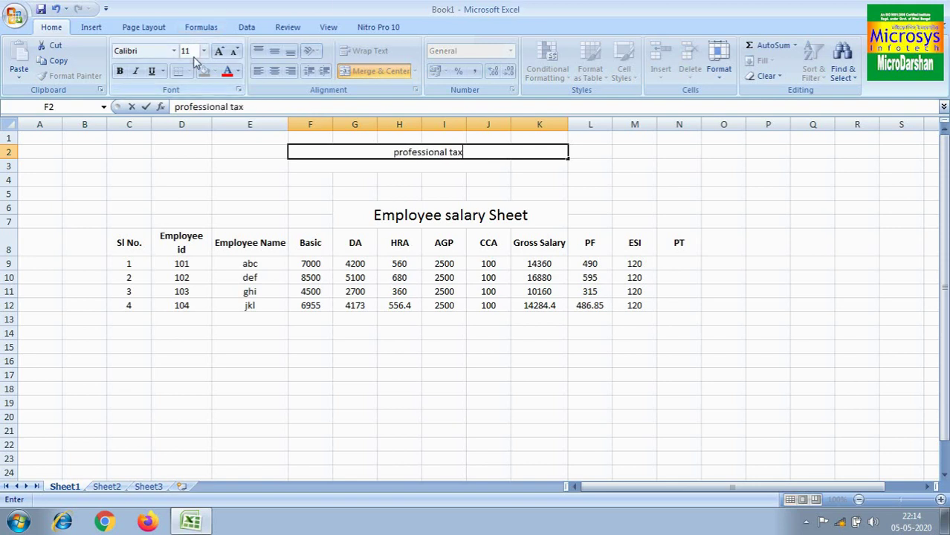
Enter 150 as the first employee's PT in N9 and copy it to N10:N12 for the others.
{"action": "left_click", "coordinate": [680, 266]}
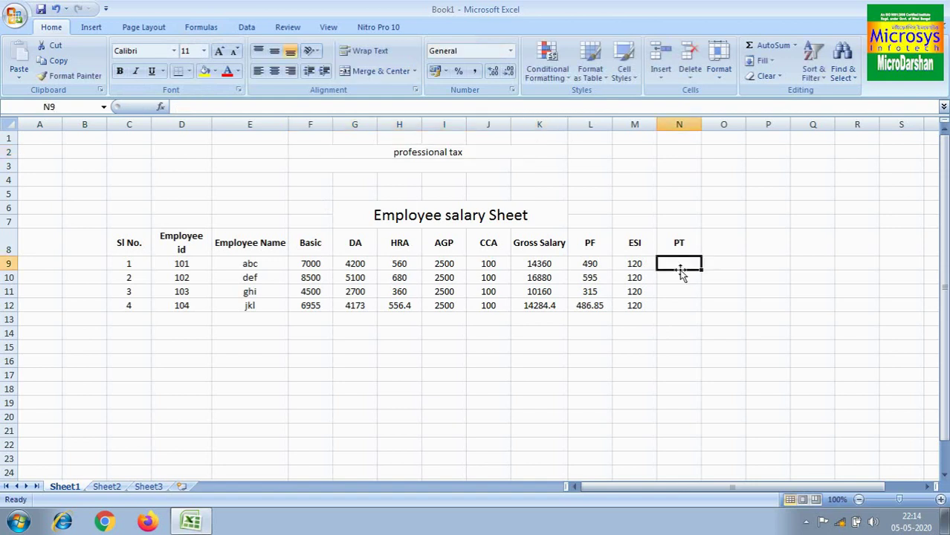
{"action": "type", "text": "150"}
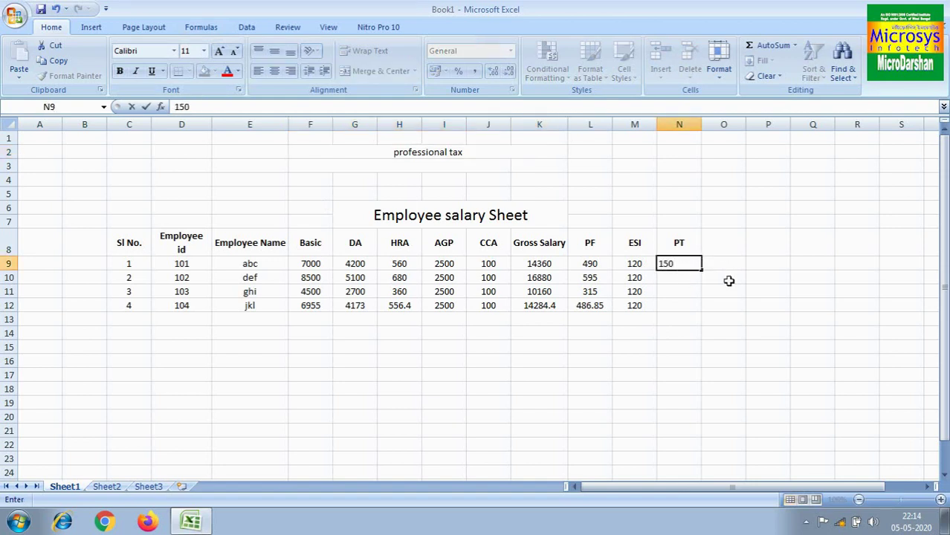
{"action": "left_click", "coordinate": [690, 311]}
{"action": "left_click", "coordinate": [688, 266]}
{"action": "key", "text": "ctrl+c"}
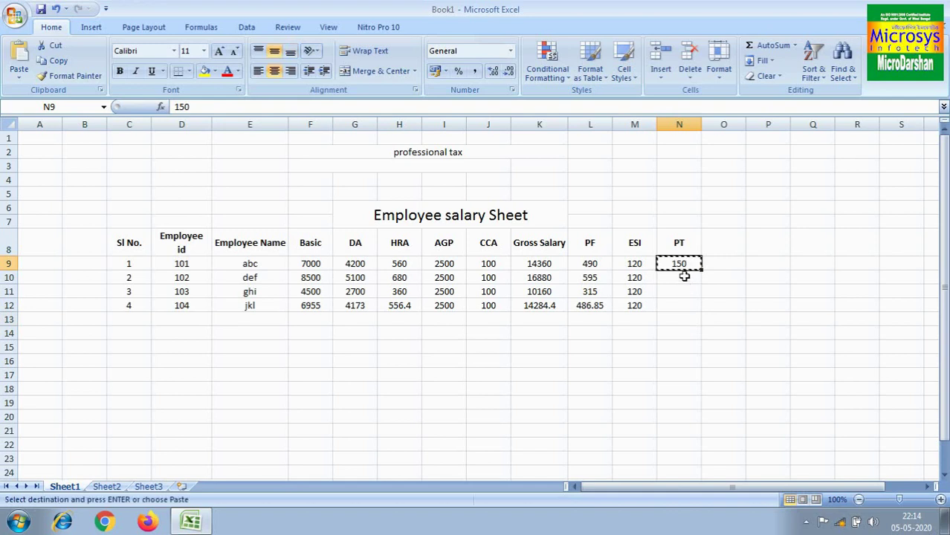
{"action": "left_click_drag", "start_coordinate": [681, 277], "coordinate": [672, 302]}
{"action": "key", "text": "ctrl+v"}
{"action": "left_click", "coordinate": [671, 388]}
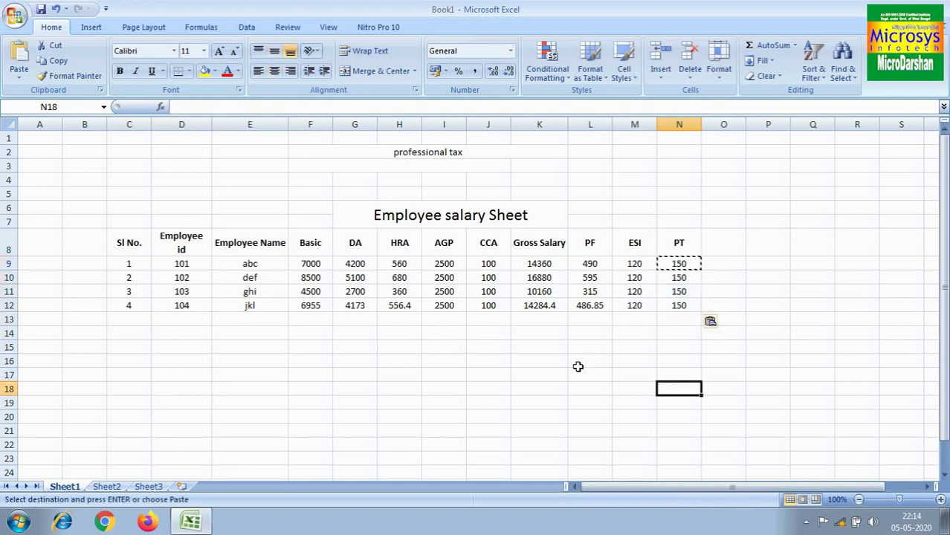
{"action": "left_click", "coordinate": [541, 263]}
{"action": "left_click_drag", "start_coordinate": [540, 263], "coordinate": [545, 303]}
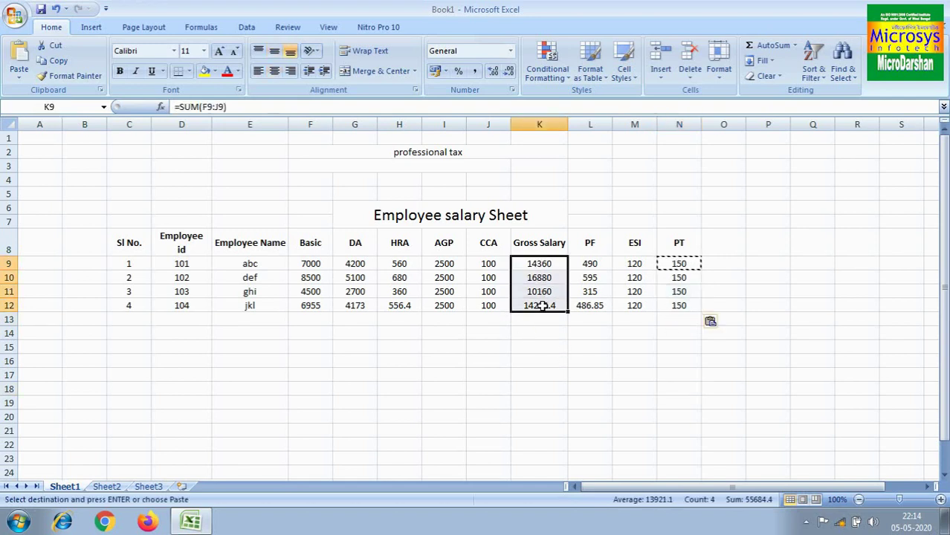
{"action": "left_click", "coordinate": [593, 247]}
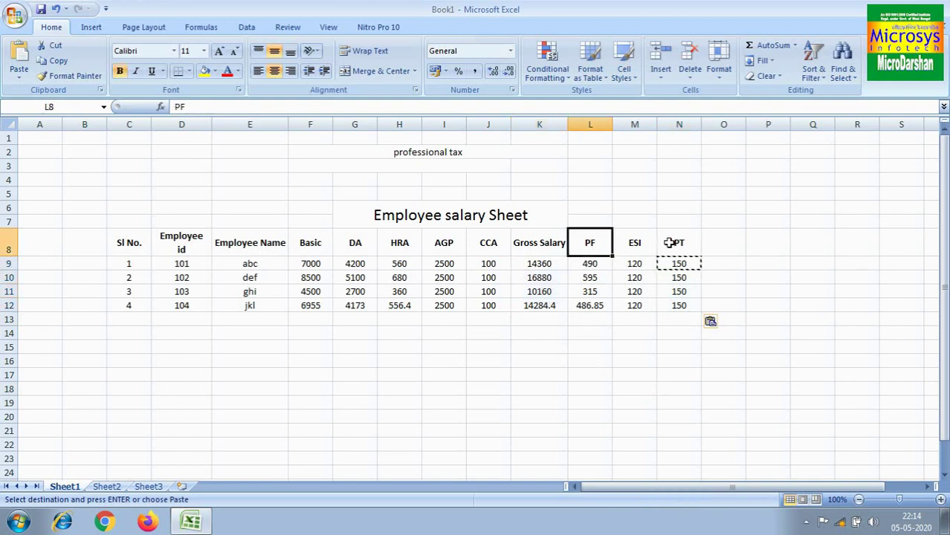
{"action": "left_click", "coordinate": [631, 244]}
{"action": "left_click", "coordinate": [671, 246]}
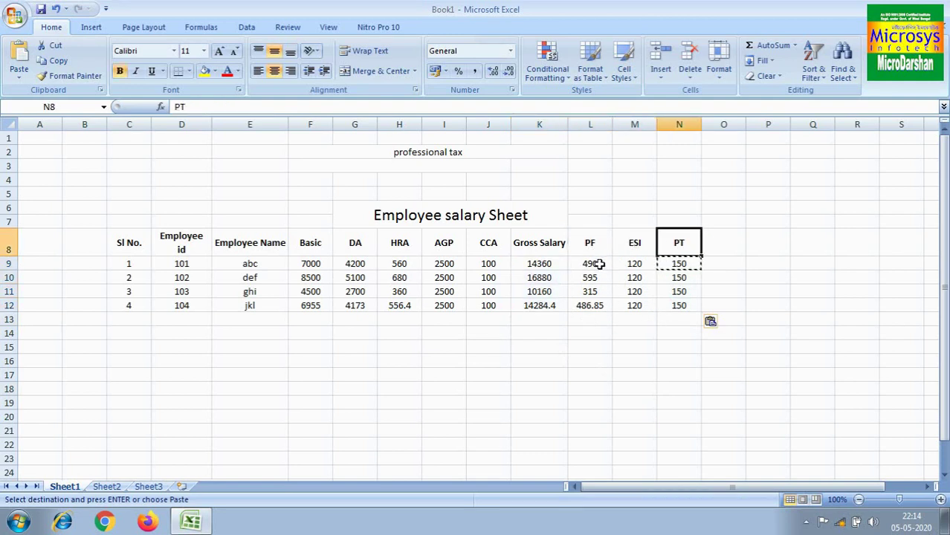
{"action": "left_click_drag", "start_coordinate": [604, 265], "coordinate": [672, 263]}
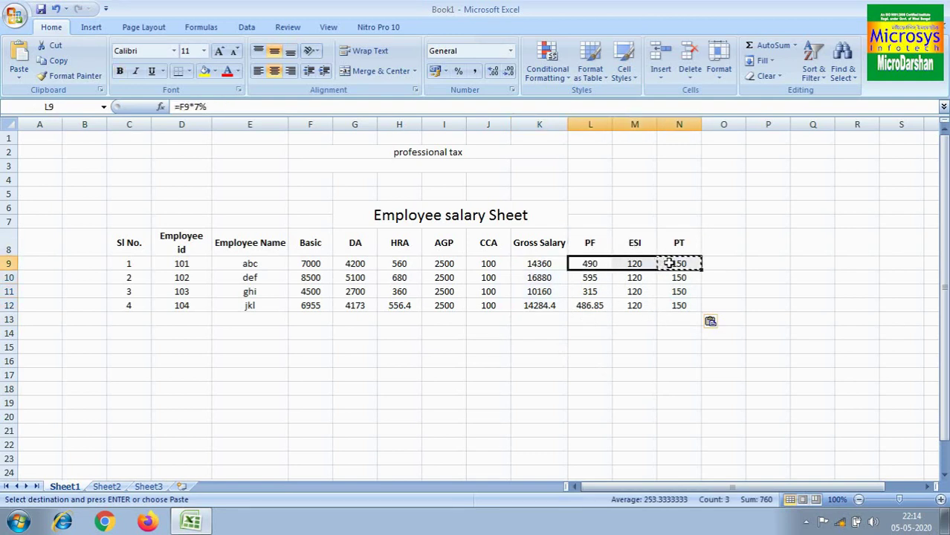
Enter the header "Total Deduction" in O8 and widen column O to fit it.
{"action": "left_click", "coordinate": [720, 243]}
{"action": "type", "text": "T"}
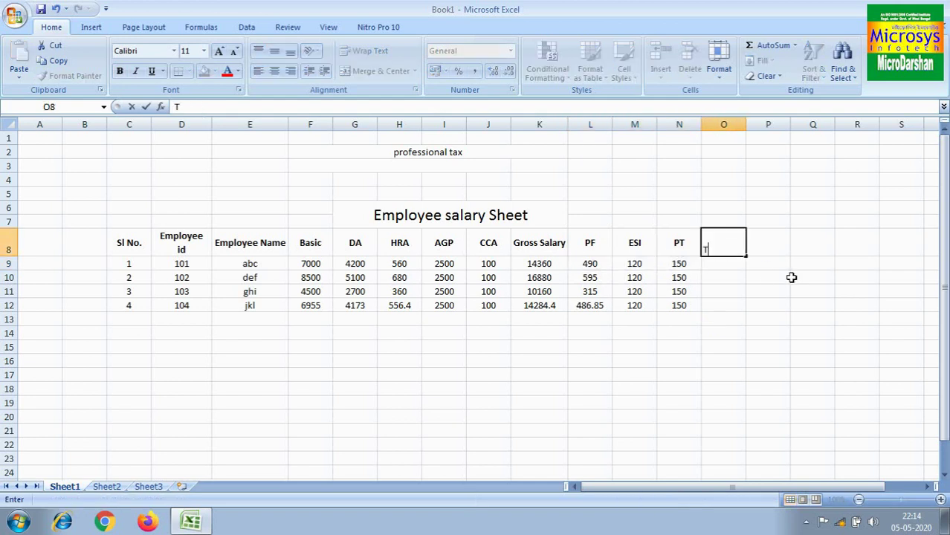
{"action": "type", "text": "otal Ded"}
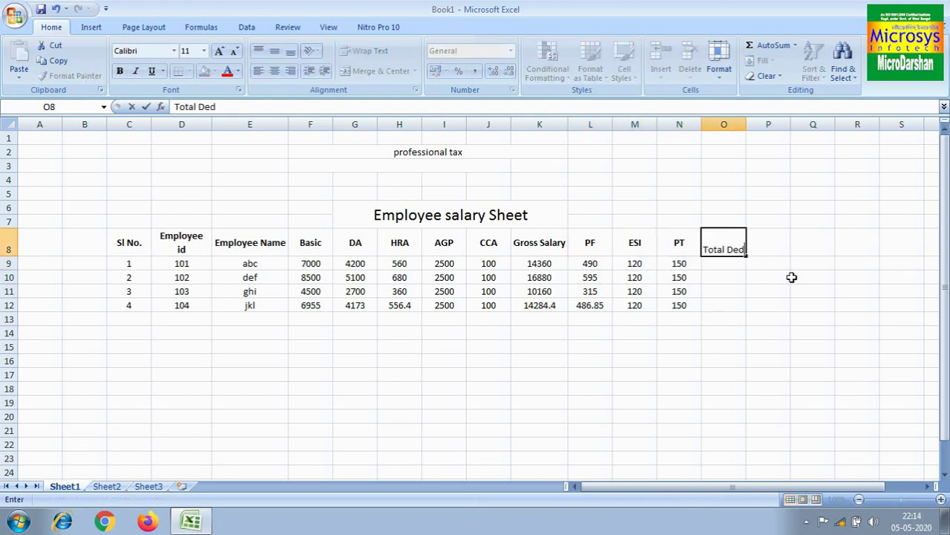
{"action": "type", "text": "uction"}
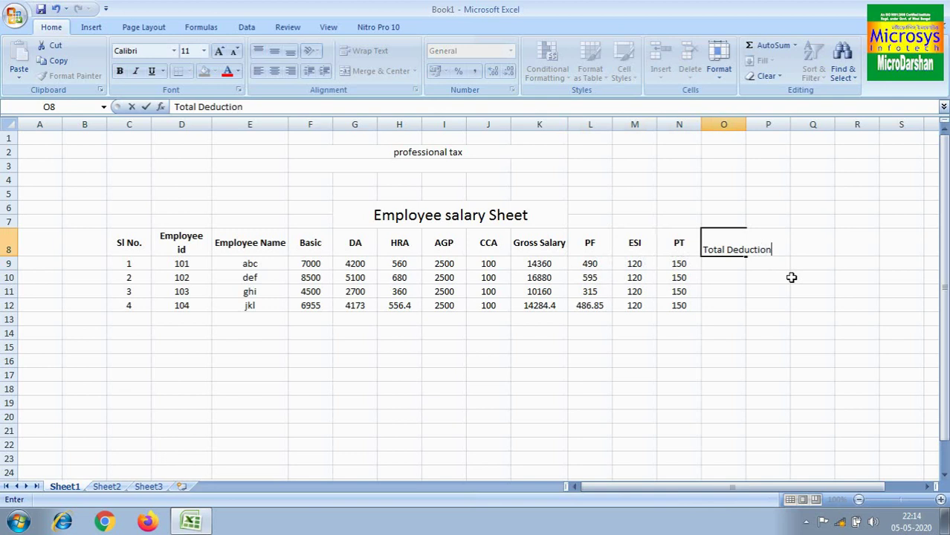
{"action": "left_click", "coordinate": [812, 333]}
{"action": "double_click", "coordinate": [745, 124]}
{"action": "left_click", "coordinate": [747, 312]}
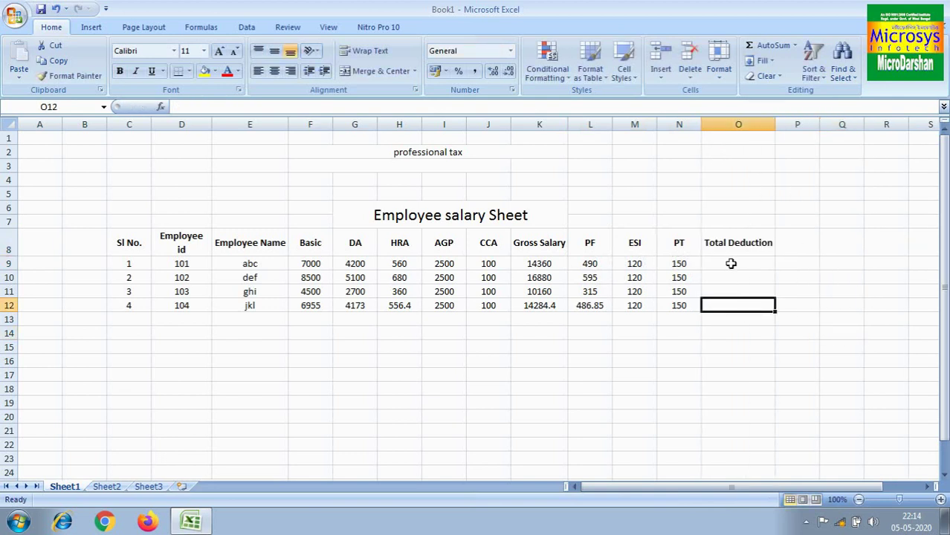
Calculate the first employee's total deduction in O9 by summing PF, ESI and PT with =SUM(L9:N9).
{"action": "left_click", "coordinate": [731, 263]}
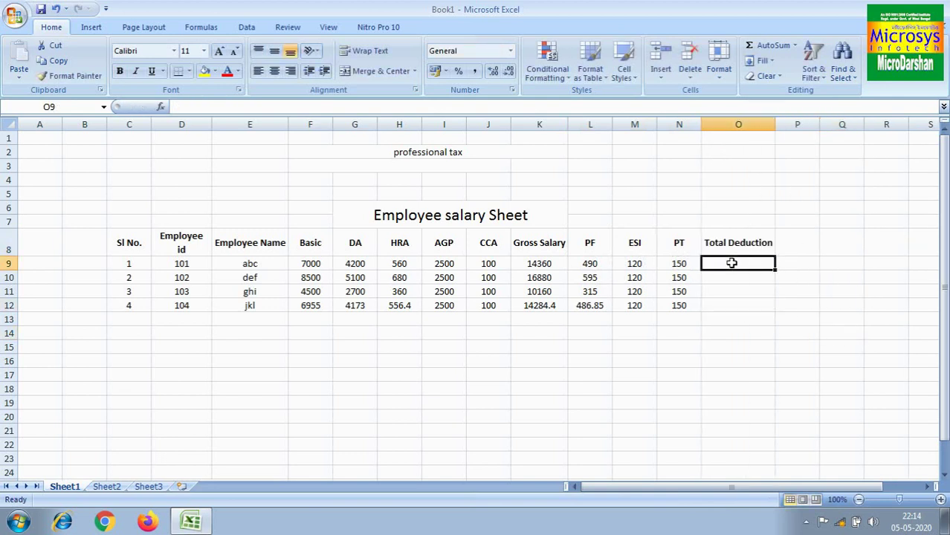
{"action": "left_click_drag", "start_coordinate": [602, 261], "coordinate": [674, 263]}
{"action": "left_click", "coordinate": [741, 267]}
{"action": "type", "text": "=sum("}
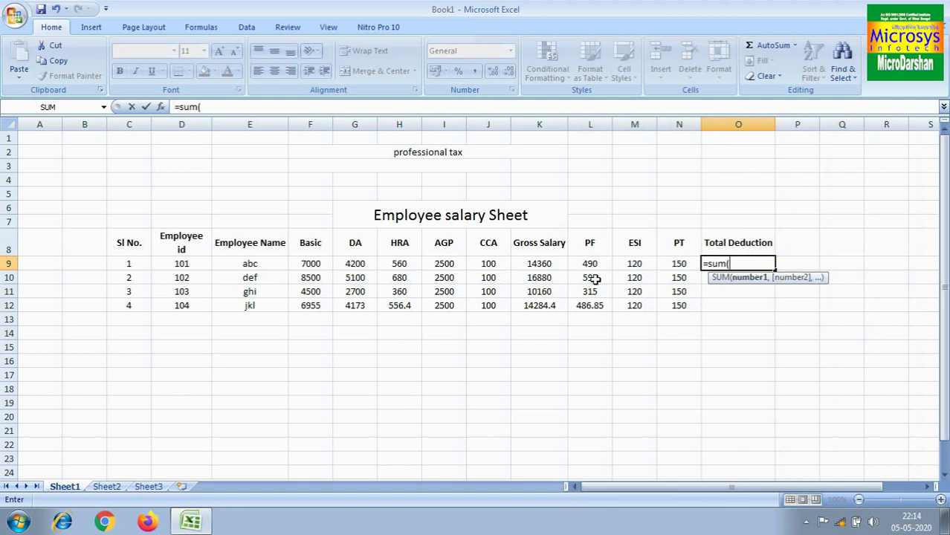
{"action": "left_click_drag", "start_coordinate": [593, 265], "coordinate": [674, 263]}
{"action": "type", "text": ")"}
{"action": "key", "text": "Return"}
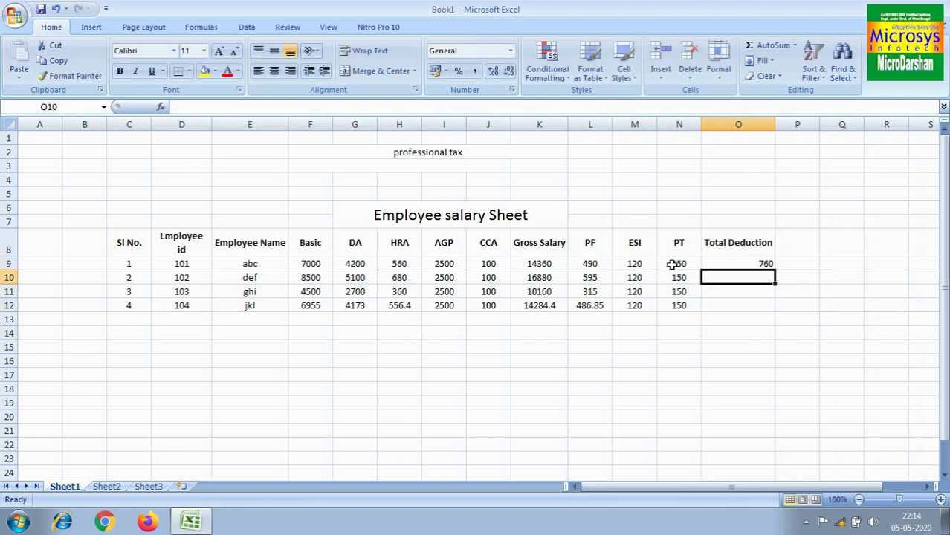
Fill the total deduction formula from O9 down to O12 and center the values horizontally and vertically.
{"action": "left_click", "coordinate": [763, 264]}
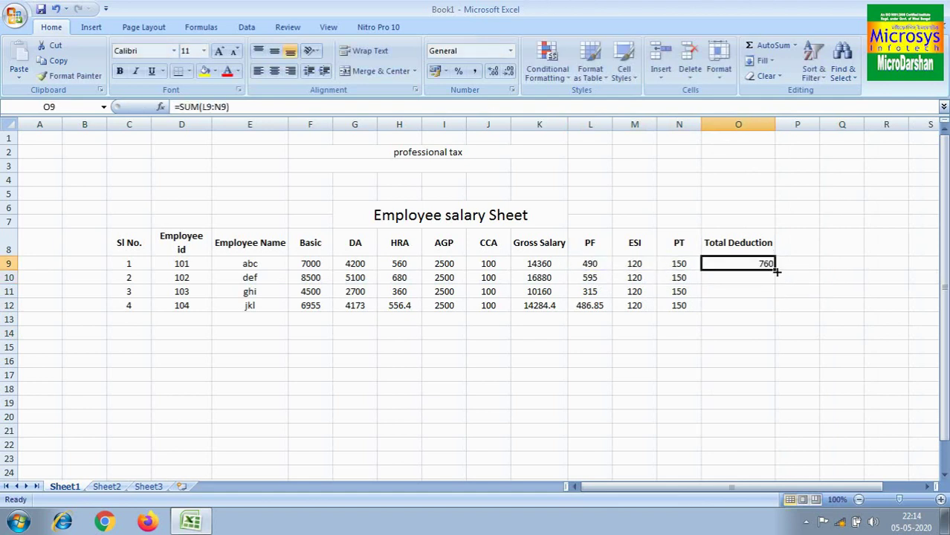
{"action": "left_click_drag", "start_coordinate": [775, 271], "coordinate": [776, 309]}
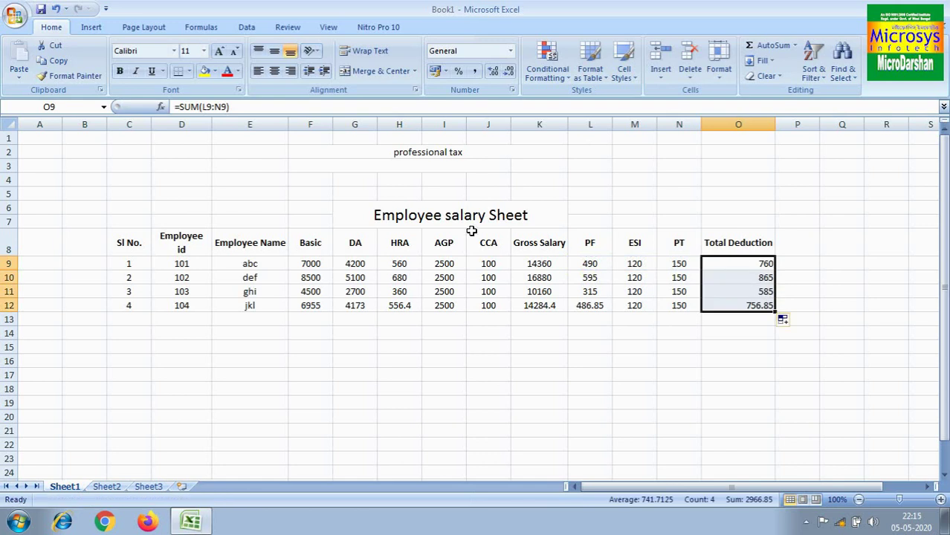
{"action": "left_click", "coordinate": [274, 71]}
{"action": "left_click", "coordinate": [274, 50]}
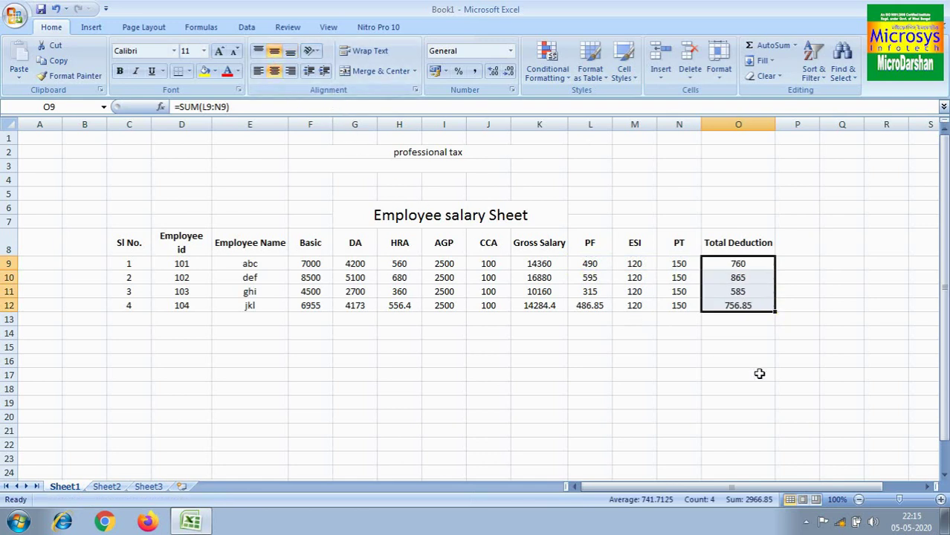
{"action": "left_click", "coordinate": [759, 374]}
Enter the header "Net Salary" in P8 and widen column P slightly to fit it.
{"action": "left_click", "coordinate": [800, 243]}
{"action": "type", "text": "N"}
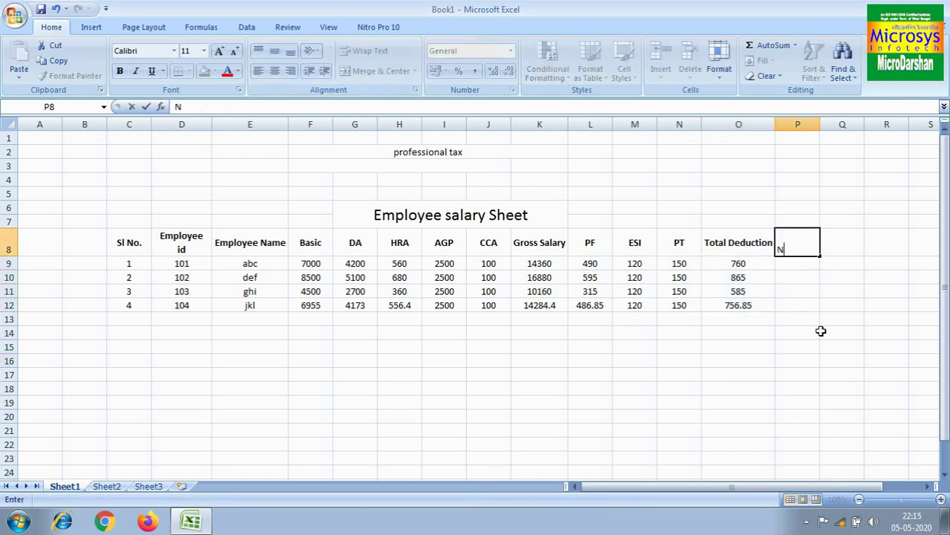
{"action": "type", "text": "et Salary"}
{"action": "left_click", "coordinate": [835, 319]}
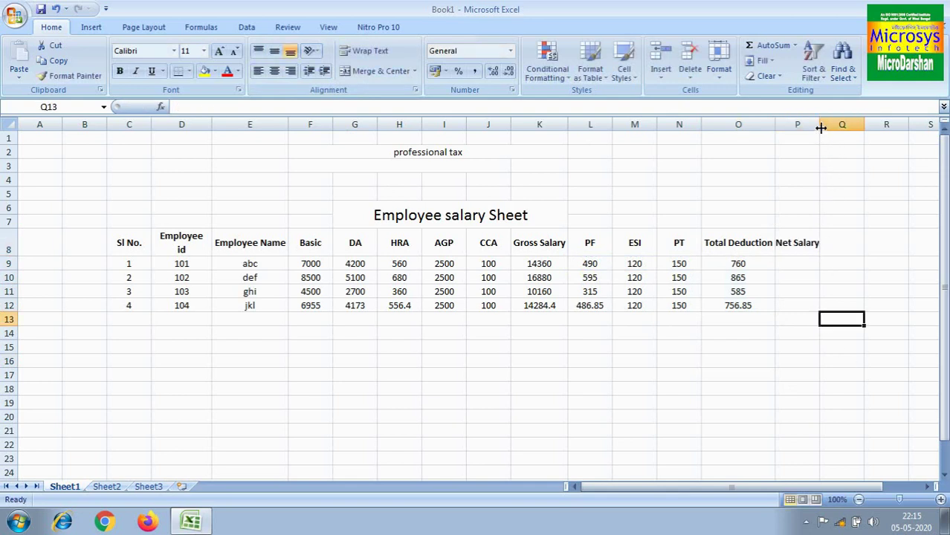
{"action": "left_click_drag", "start_coordinate": [820, 128], "coordinate": [824, 127]}
{"action": "left_click", "coordinate": [801, 361]}
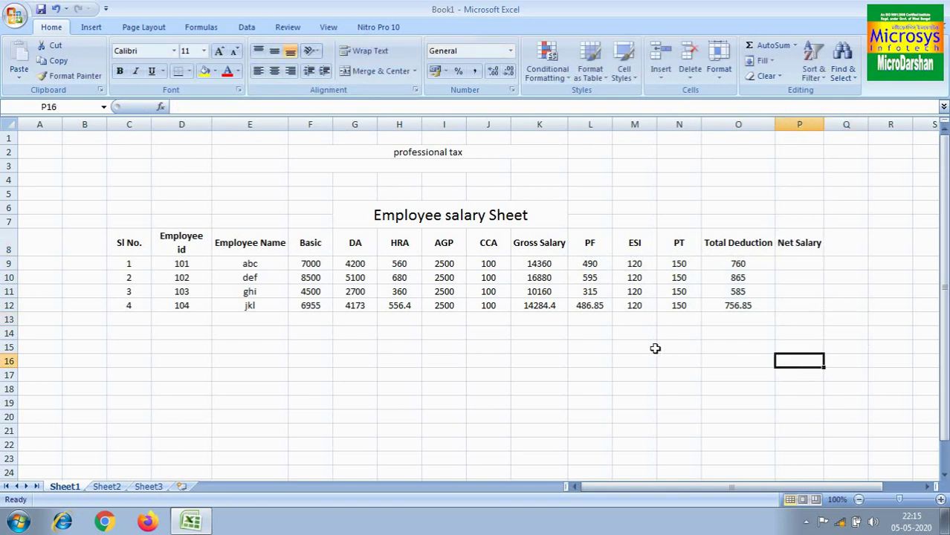
Calculate the first employee's net salary in P9 as gross salary minus total deduction with =K9-O9.
{"action": "left_click", "coordinate": [525, 261]}
{"action": "left_click", "coordinate": [738, 266]}
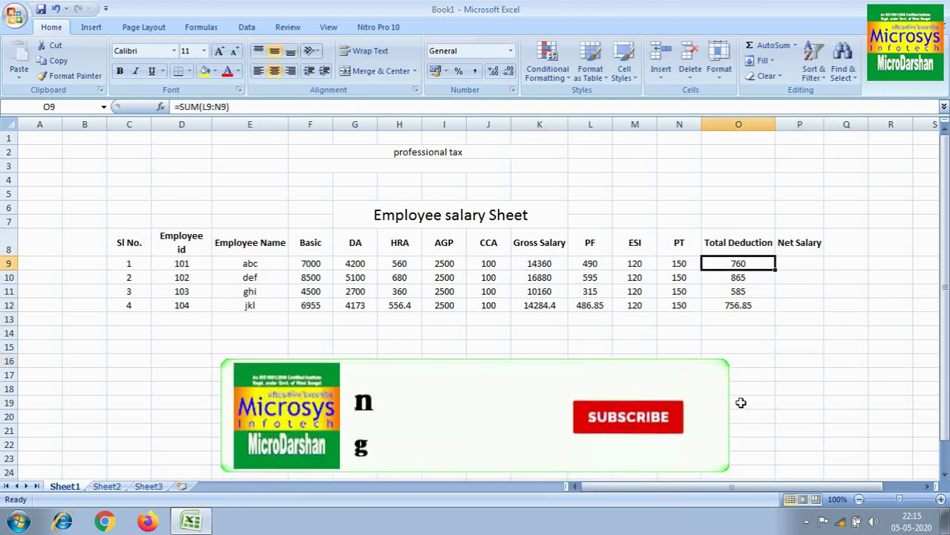
{"action": "left_click", "coordinate": [795, 264]}
{"action": "type", "text": "="}
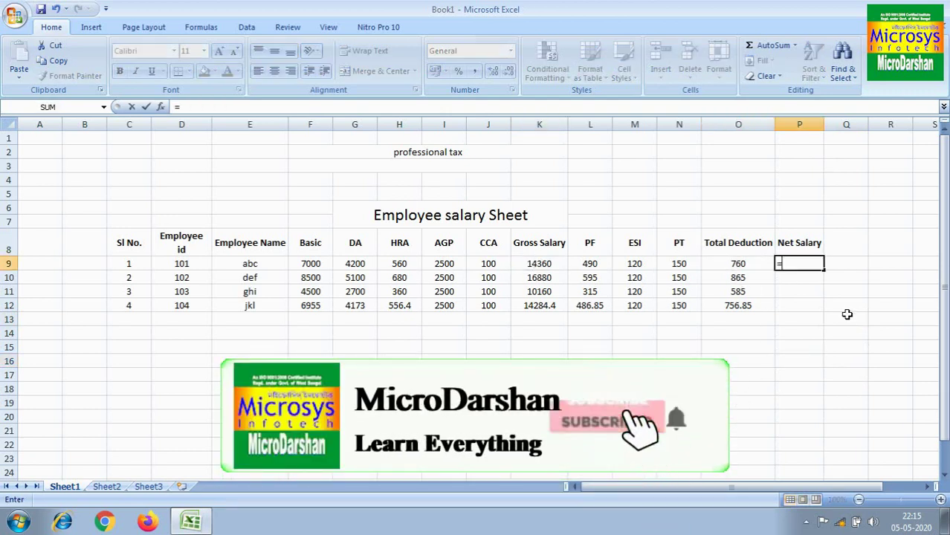
{"action": "left_click", "coordinate": [536, 264]}
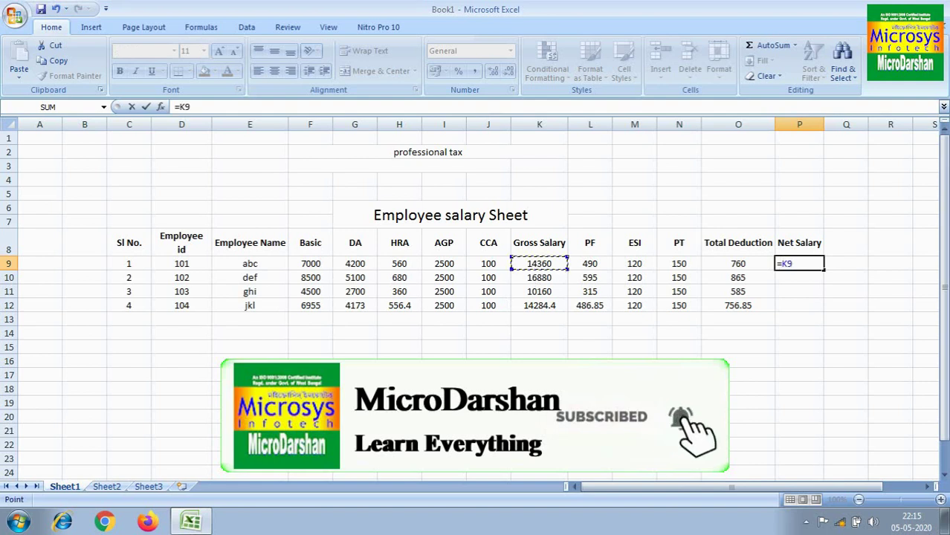
{"action": "type", "text": "-"}
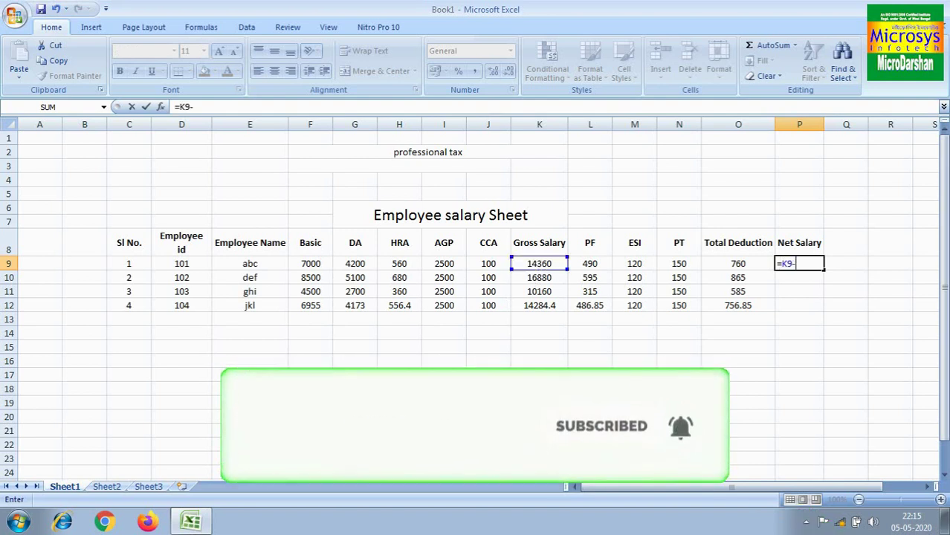
{"action": "left_click", "coordinate": [741, 263]}
{"action": "key", "text": "Return"}
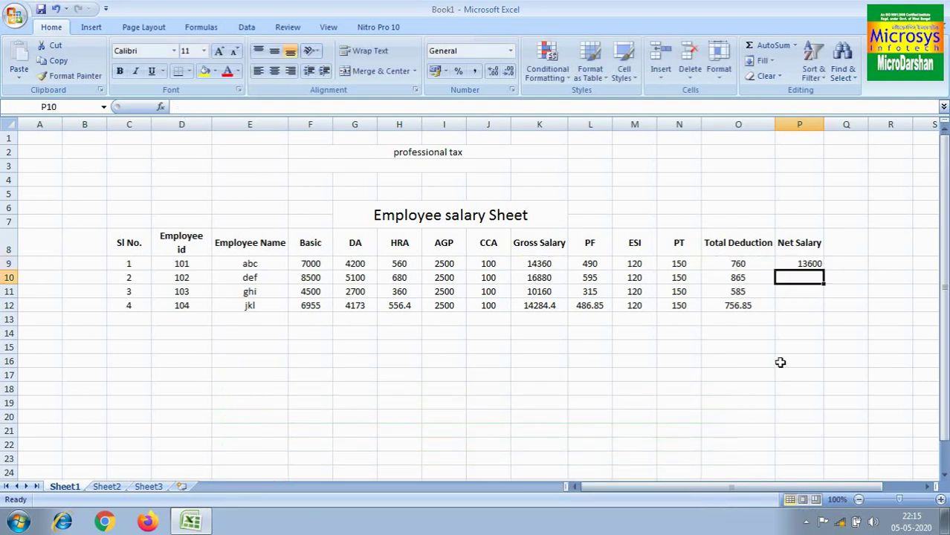
Fill the net salary formula from P9 down to P12 and center the values horizontally and vertically.
{"action": "left_click", "coordinate": [812, 264]}
{"action": "left_click_drag", "start_coordinate": [823, 270], "coordinate": [824, 312]}
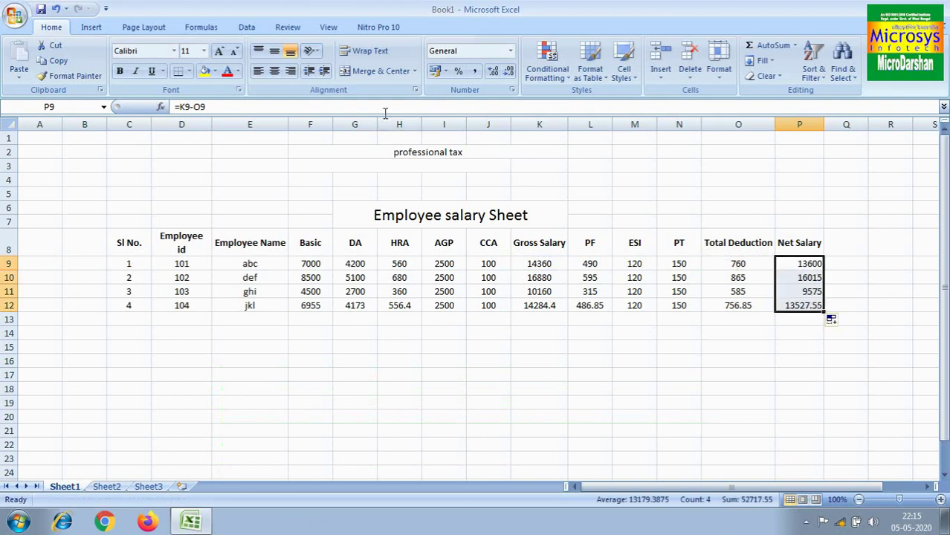
{"action": "left_click", "coordinate": [274, 71]}
{"action": "left_click", "coordinate": [274, 51]}
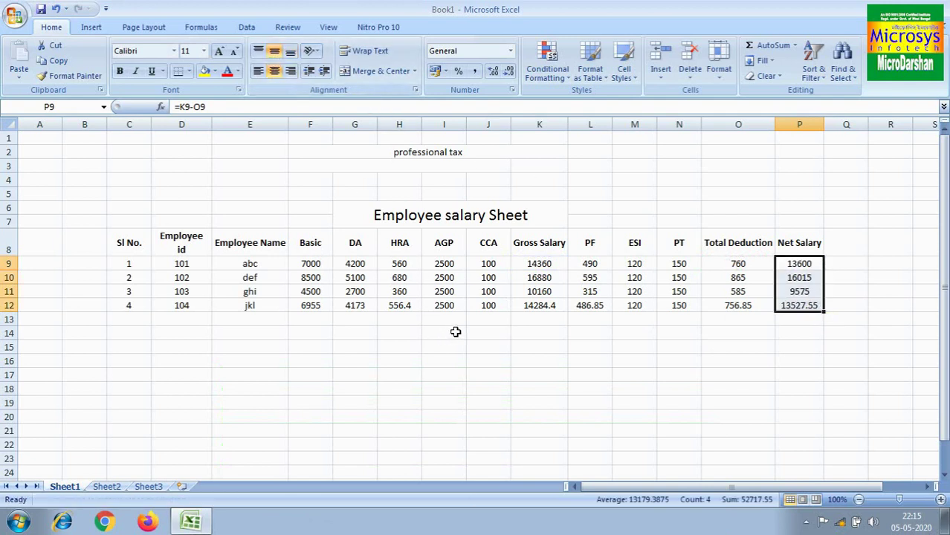
Review the first employee's gross salary, PF, ESI and PT deductions, and net salary in row 9.
{"action": "left_click", "coordinate": [266, 266]}
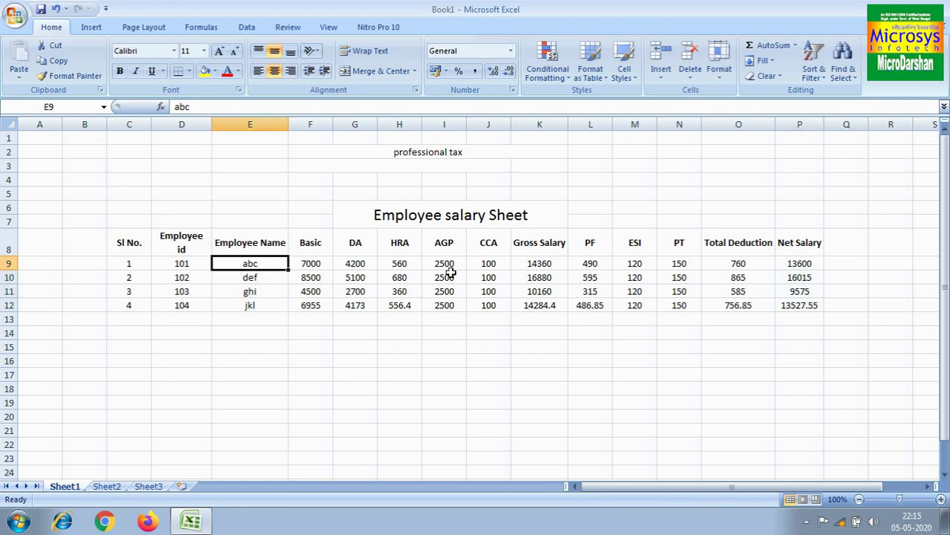
{"action": "left_click", "coordinate": [542, 264]}
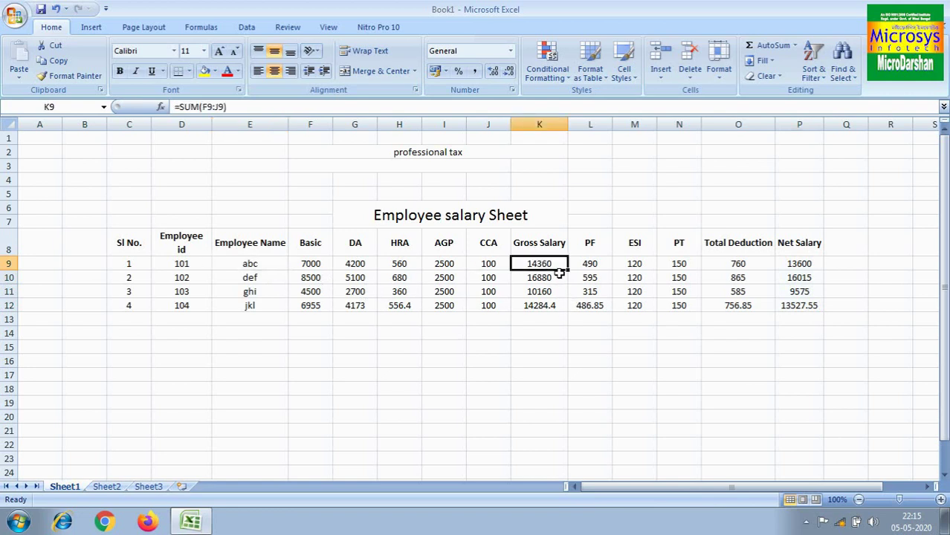
{"action": "left_click", "coordinate": [796, 267]}
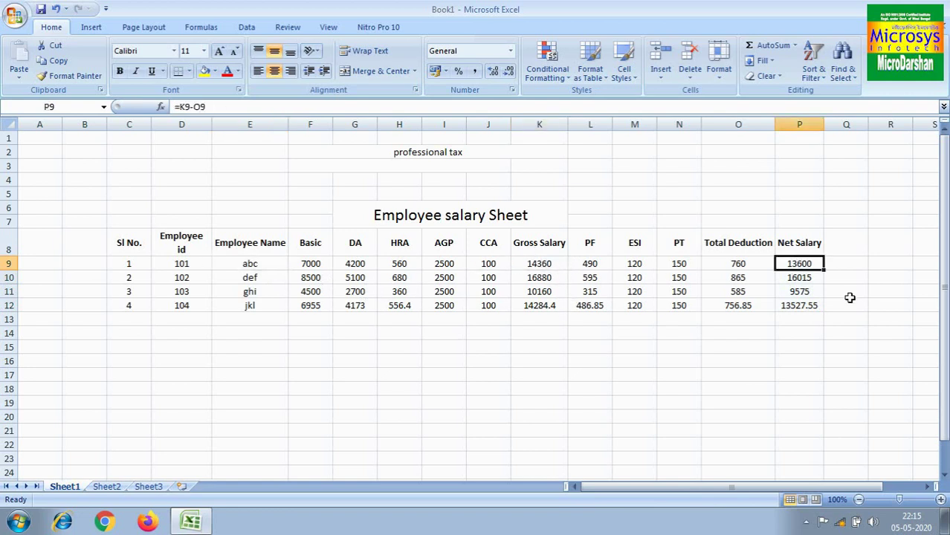
{"action": "left_click", "coordinate": [608, 267]}
{"action": "left_click", "coordinate": [635, 265]}
{"action": "left_click", "coordinate": [671, 265]}
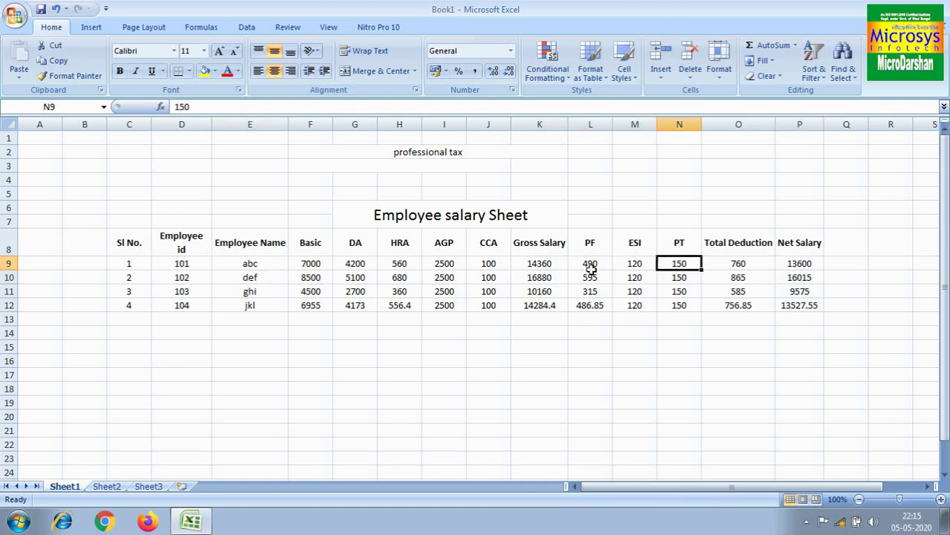
{"action": "left_click_drag", "start_coordinate": [590, 266], "coordinate": [664, 264]}
{"action": "left_click", "coordinate": [813, 266]}
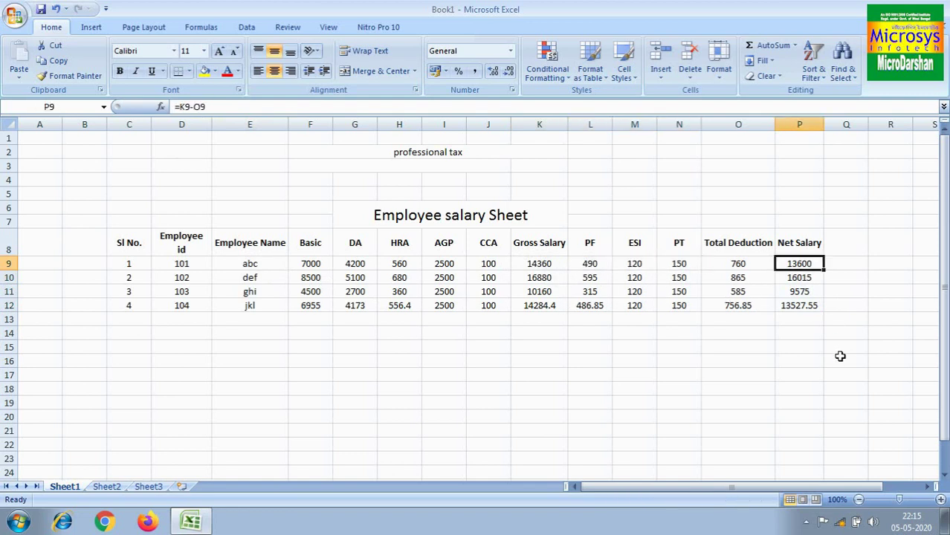